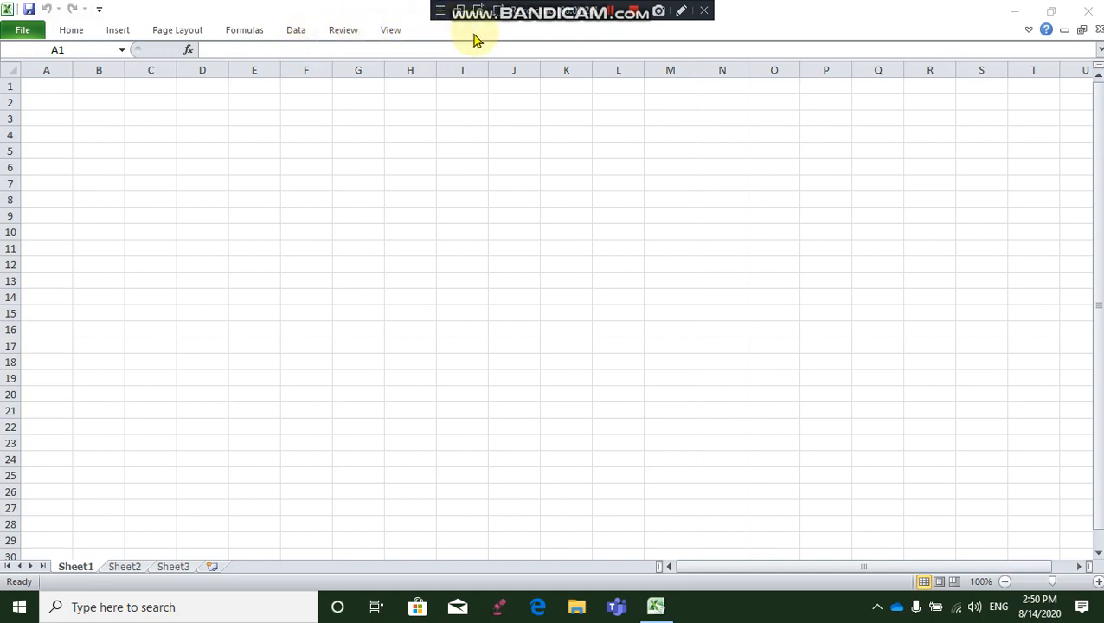
# - Enable the Developer tab in the ribbon through the program's ribbon customization options
pyautogui.click(27, 40)
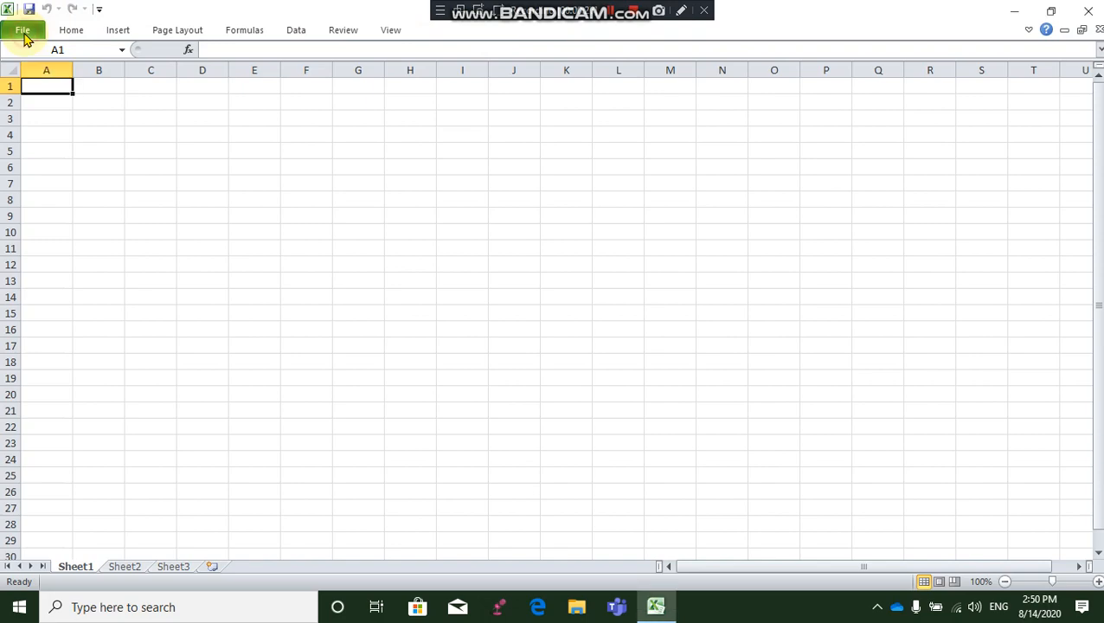
pyautogui.click(25, 35)
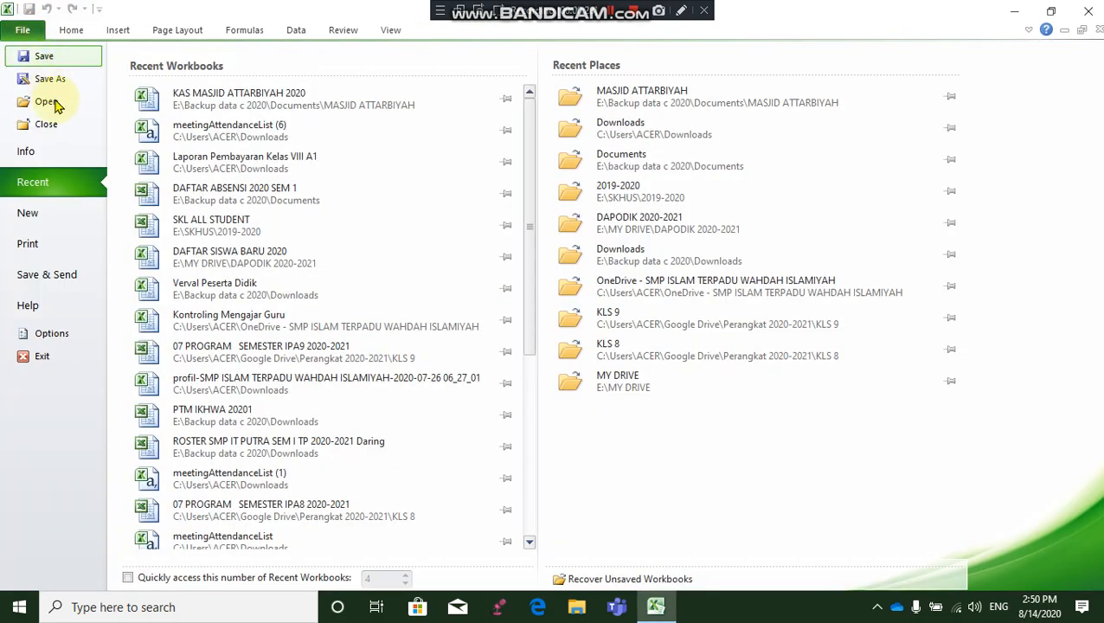
pyautogui.click(48, 335)
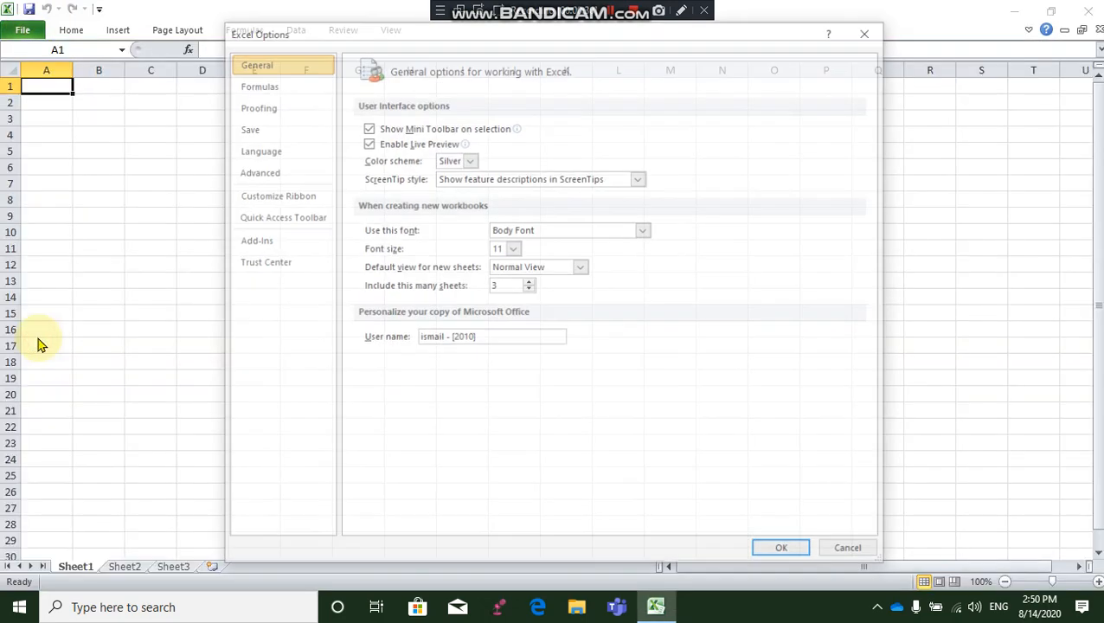
pyautogui.click(275, 195)
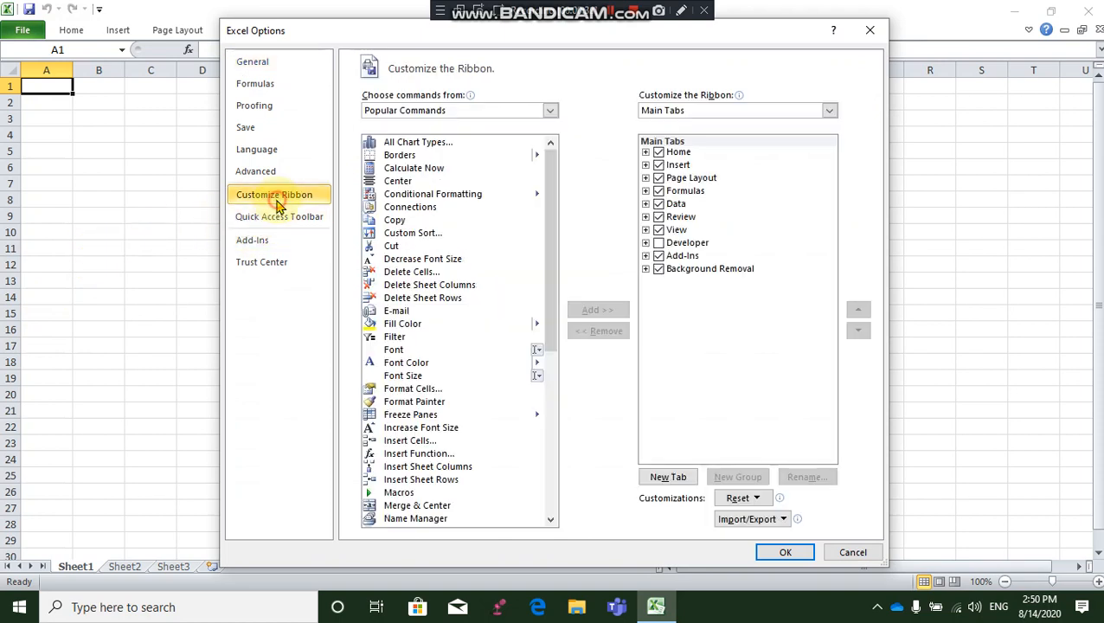
pyautogui.click(659, 243)
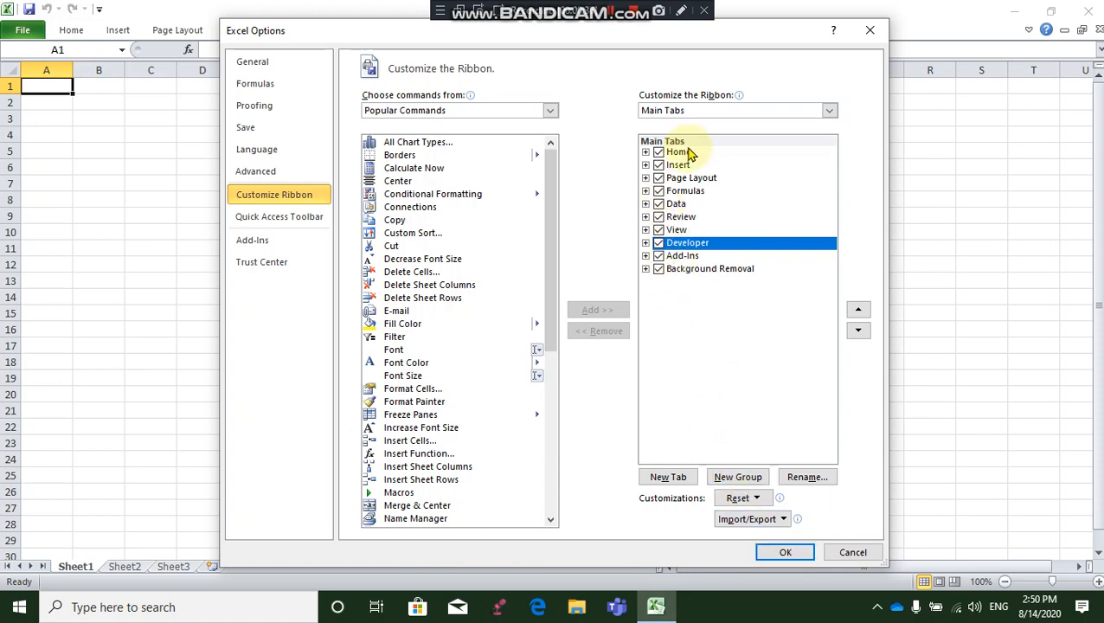
pyautogui.click(781, 553)
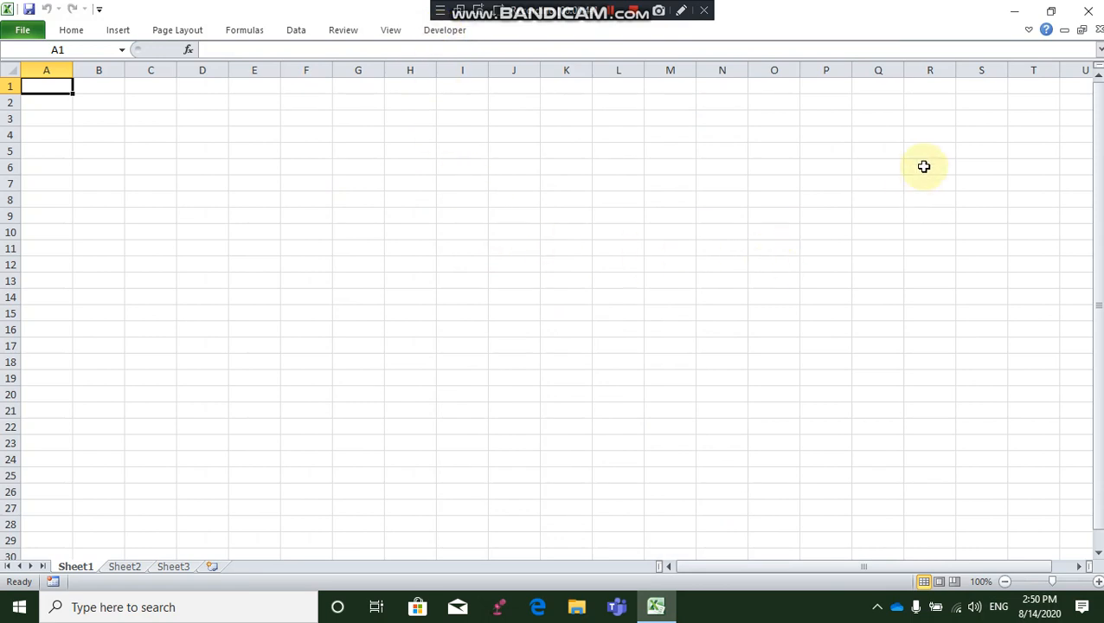
# - Expand the ribbon, look through the Insert, Page Layout and Formulas commands, and minimize the ribbon again
pyautogui.click(1029, 30)
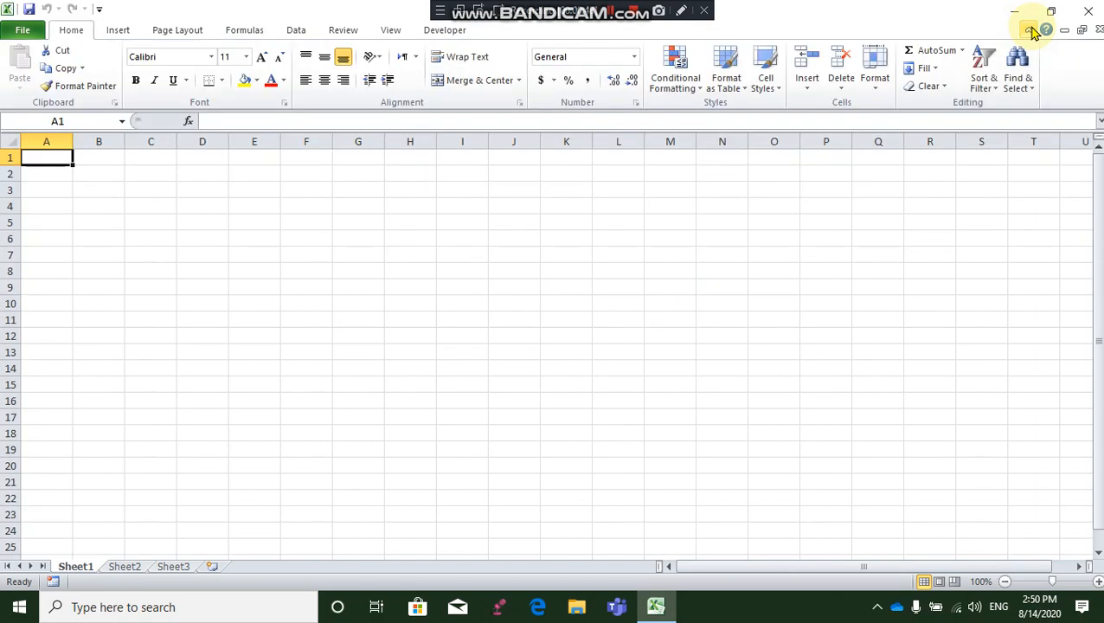
pyautogui.click(115, 30)
pyautogui.click(171, 31)
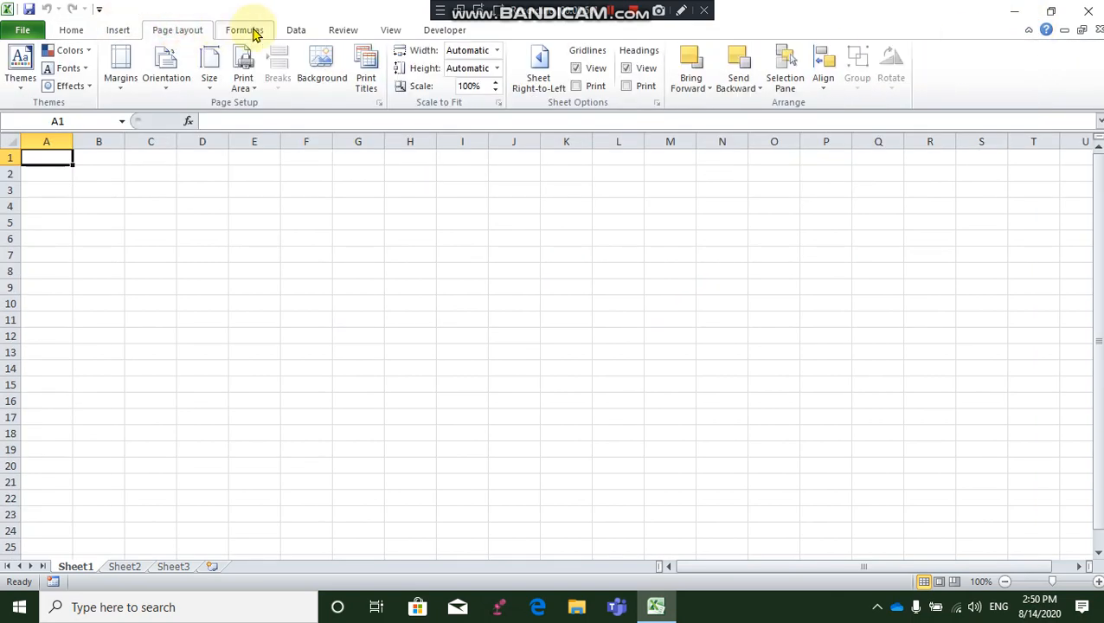
pyautogui.click(251, 31)
pyautogui.click(1029, 31)
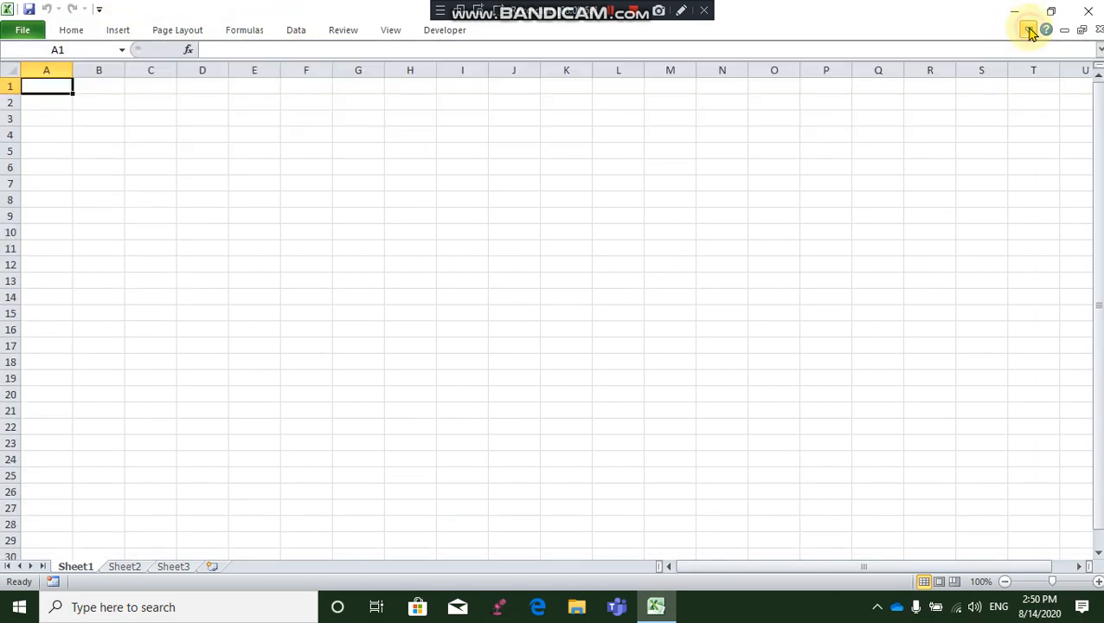
pyautogui.click(1029, 30)
pyautogui.click(1029, 31)
pyautogui.click(1029, 31)
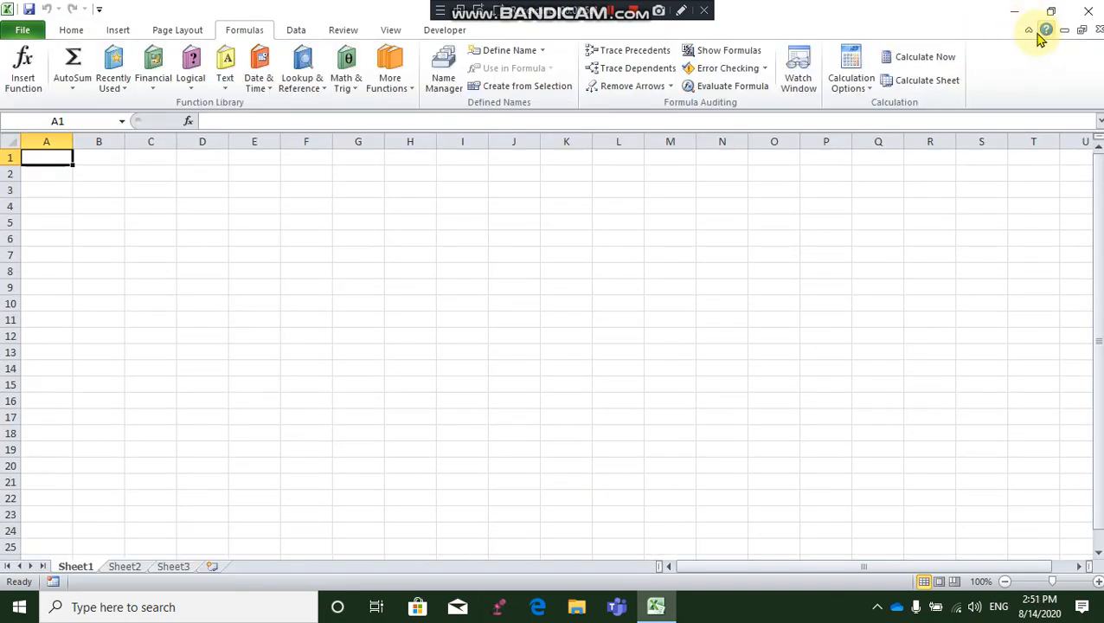
pyautogui.click(1029, 30)
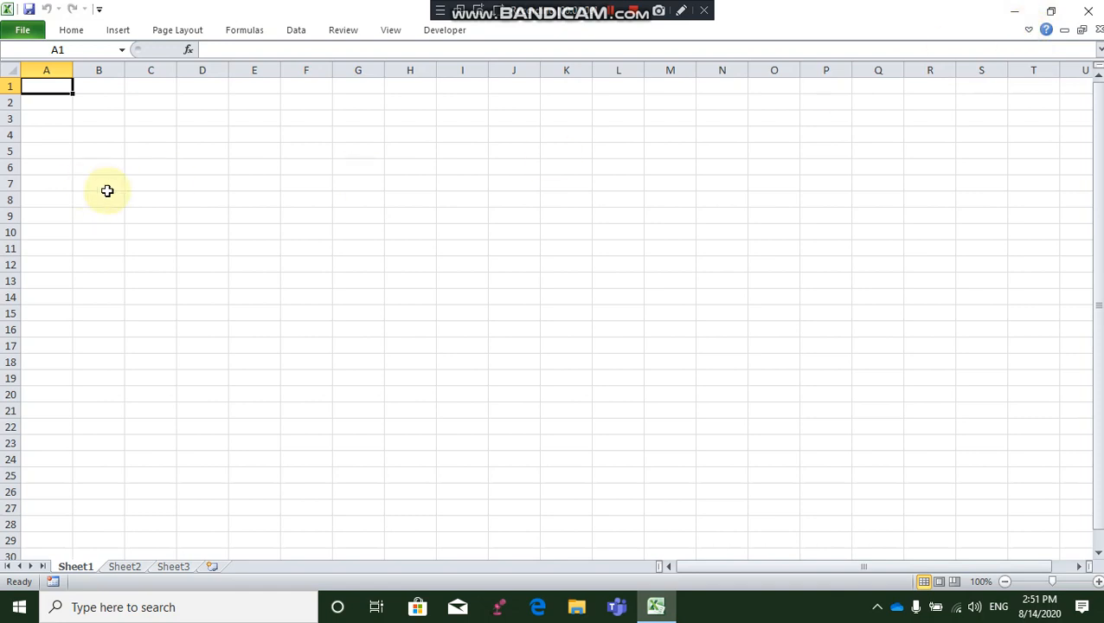
# - Enter the title DAFTAR NAMA SISWA in A1 and the headings NO, NAMA, KELAS and NILAI in A2:D2
pyautogui.write('DAFTAR NAMA SISWA')
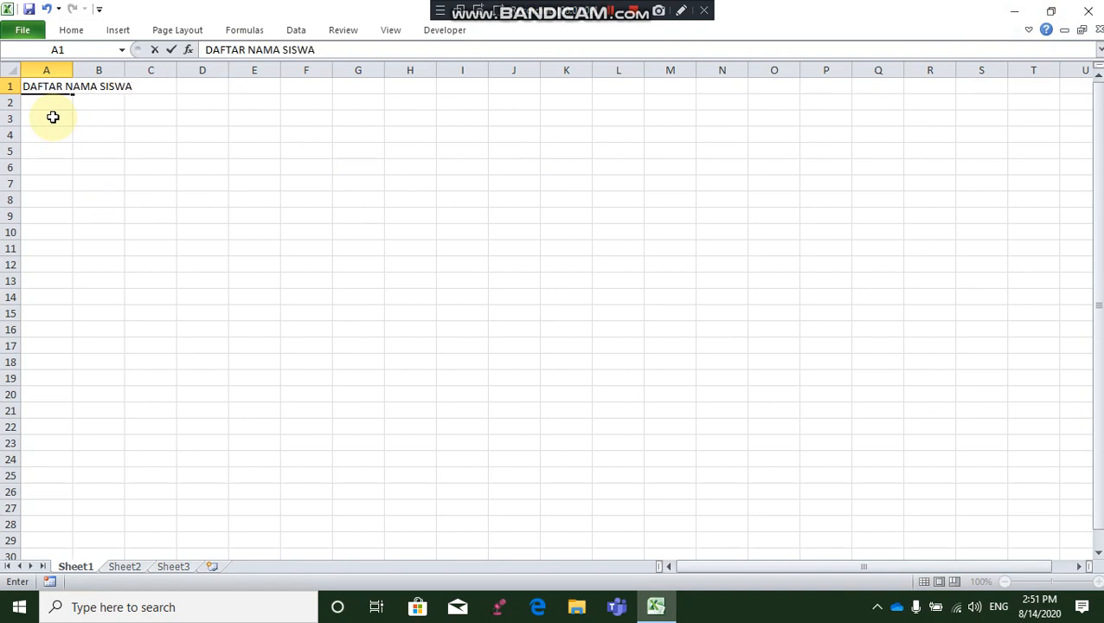
pyautogui.press('Return')
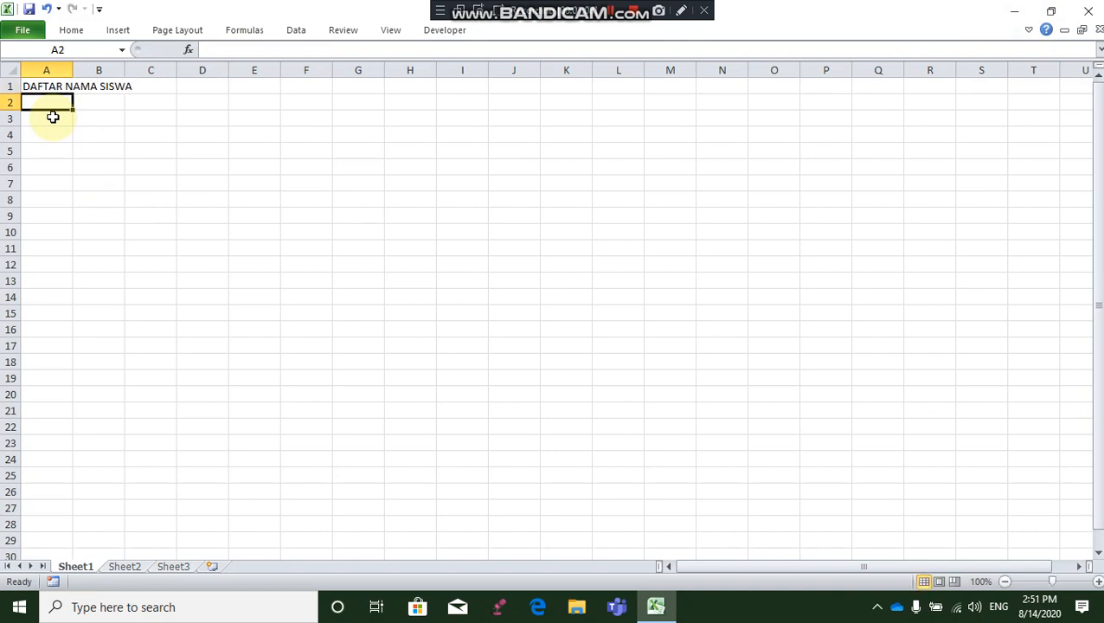
pyautogui.write('NO')
pyautogui.press('Tab')
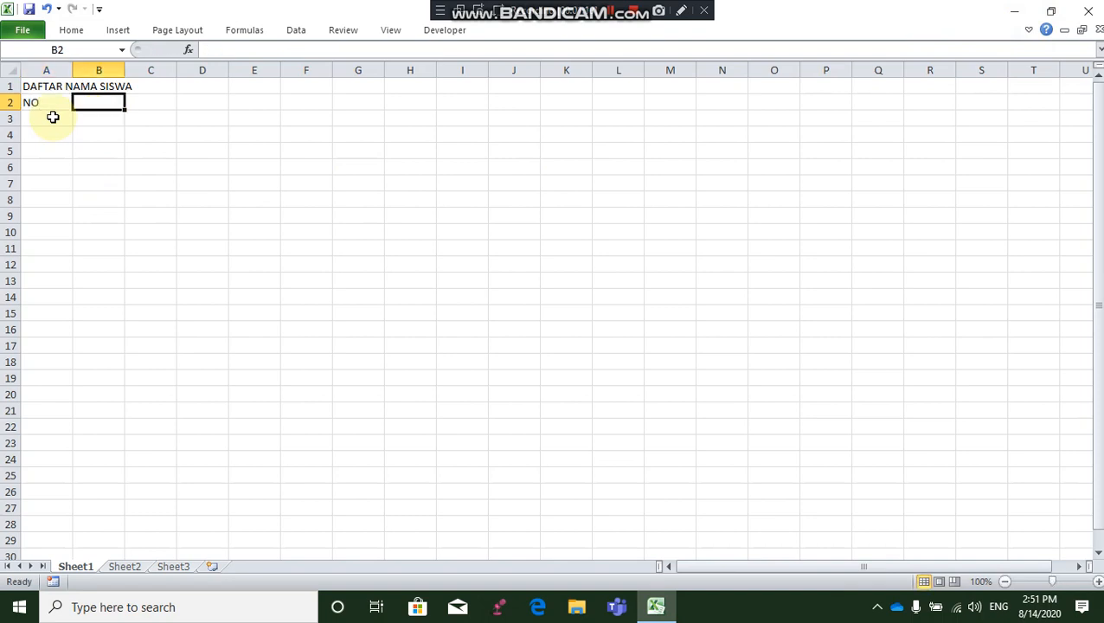
pyautogui.write('NAMA')
pyautogui.press('Tab')
pyautogui.write('K')
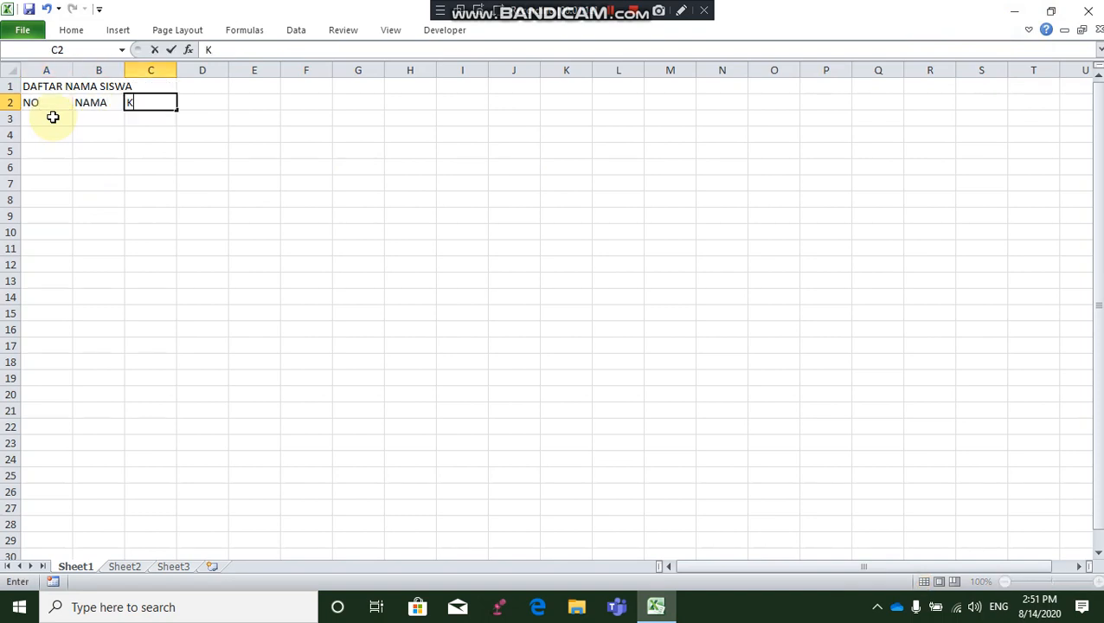
pyautogui.press('Tab')
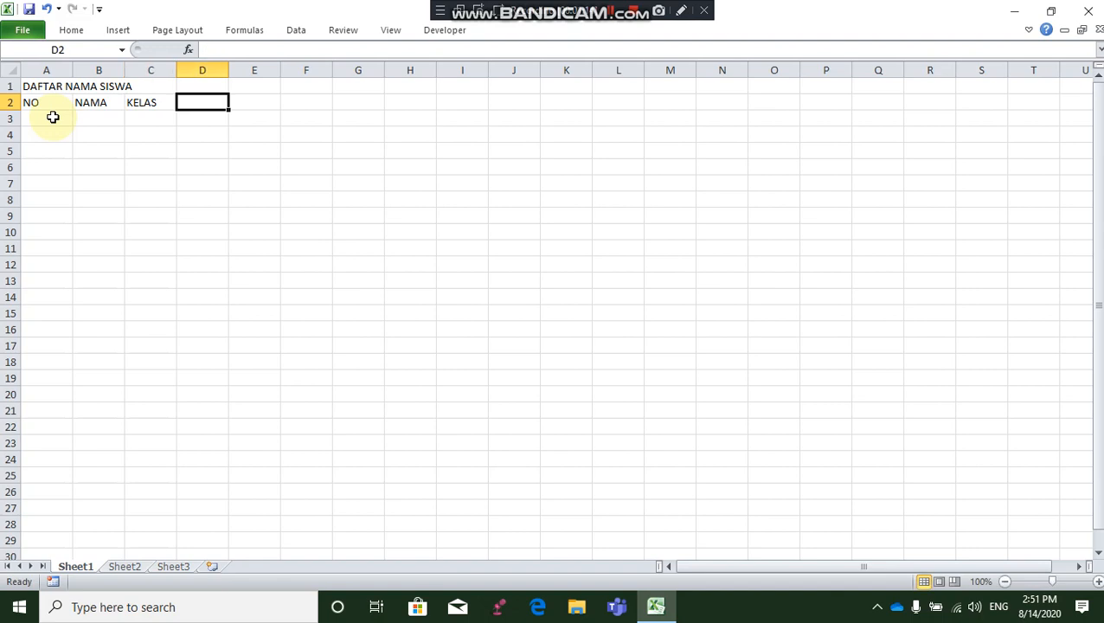
pyautogui.write('NILAI')
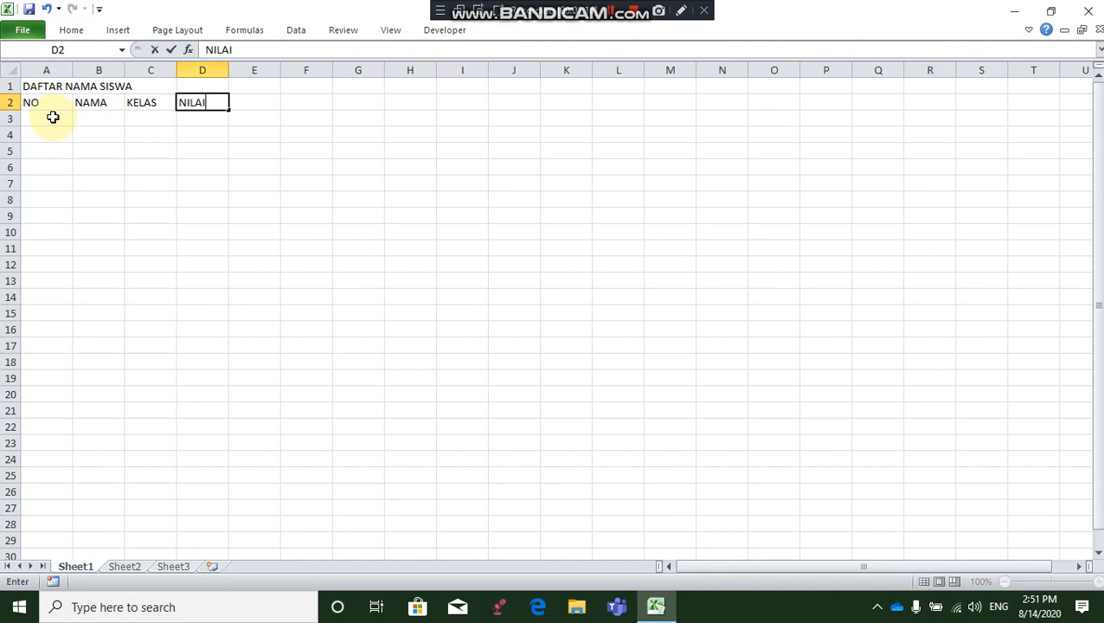
pyautogui.press('Return')
# - Enter the subheadings NILAI 1, NILAI 2 and NILAI 3 in D3:F3 below the NILAI heading
pyautogui.write('NILAI')
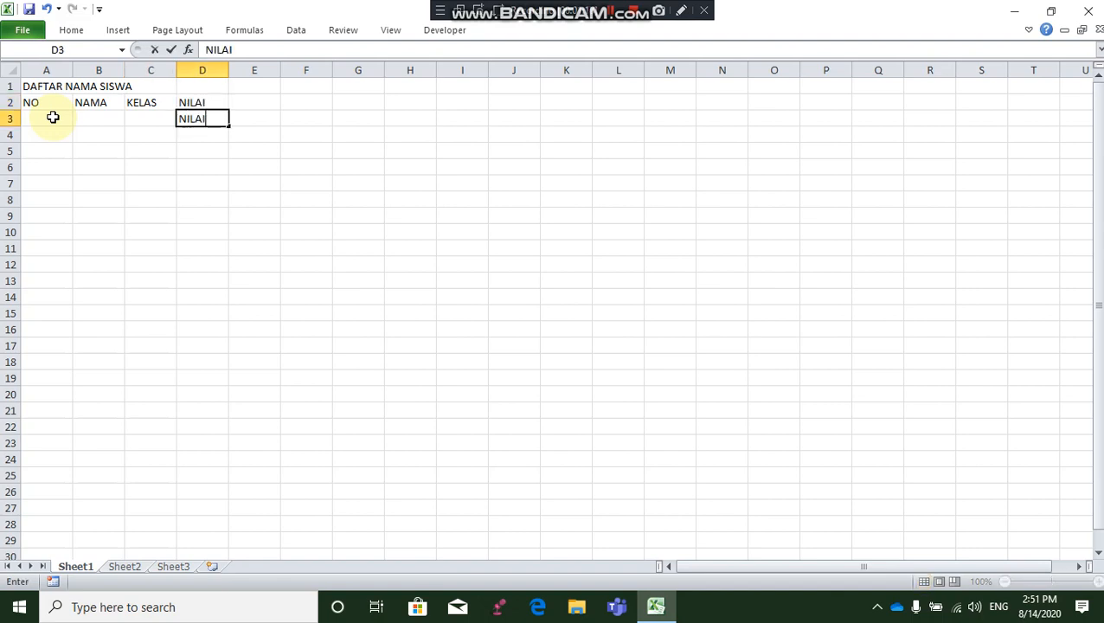
pyautogui.write(' 1')
pyautogui.press('Tab')
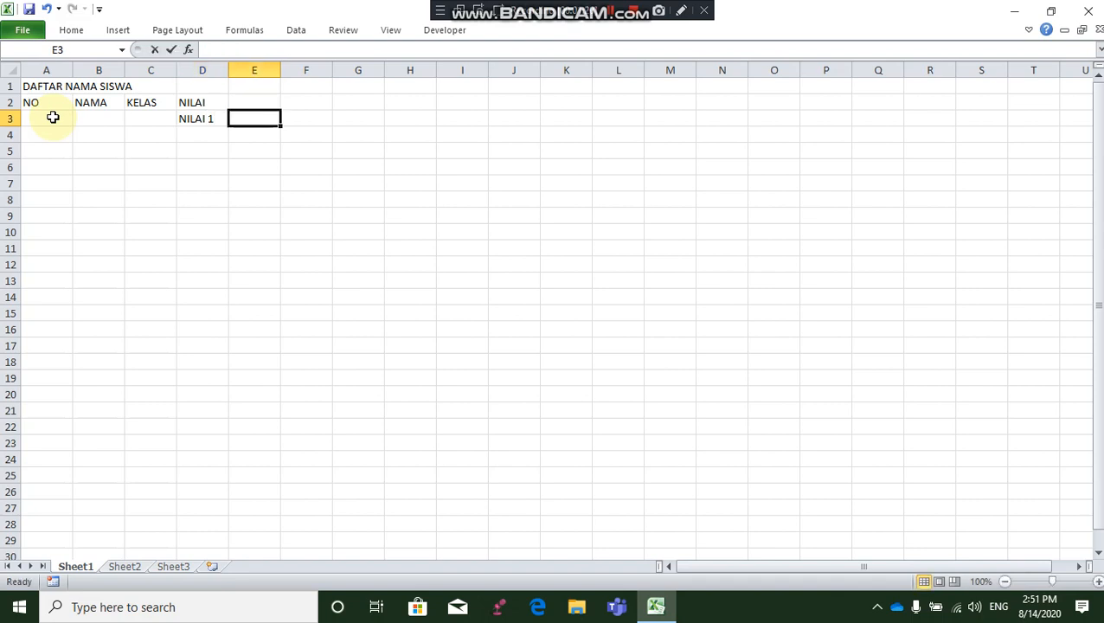
pyautogui.write('NILAI 2')
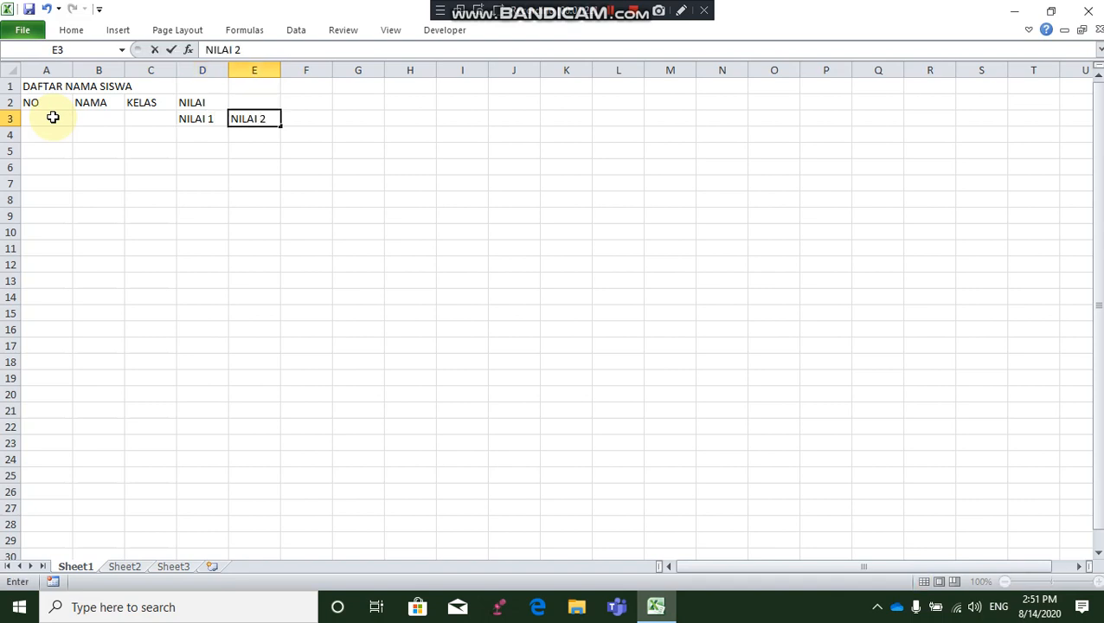
pyautogui.press('Tab')
pyautogui.write('NI')
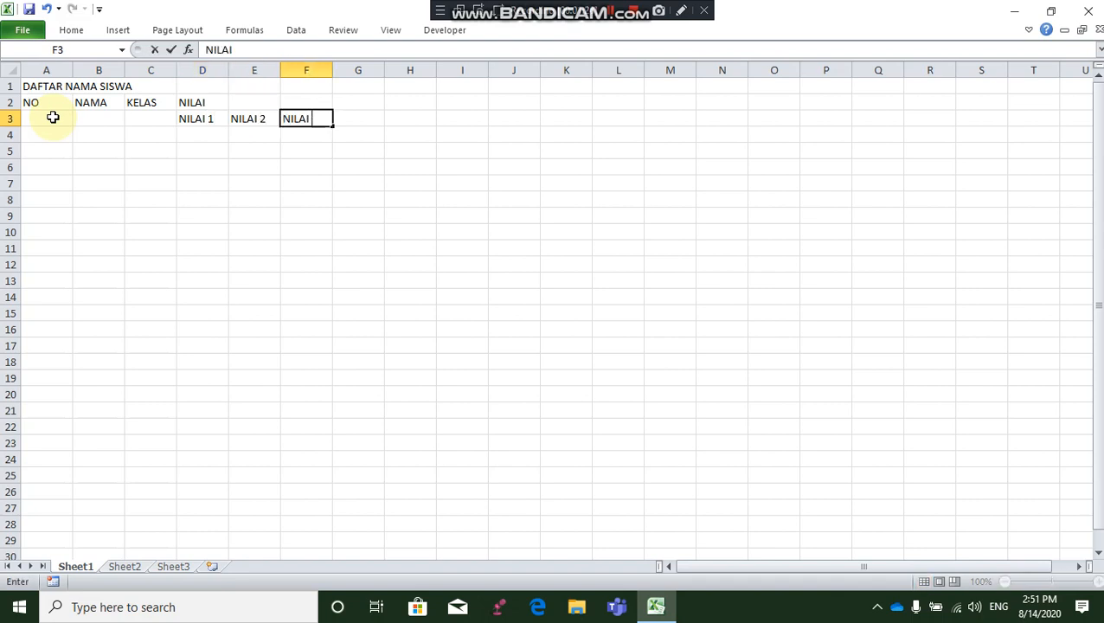
pyautogui.press('Tab')
# - Enter the heading RATA-RATA in cell G2
pyautogui.press('Up')
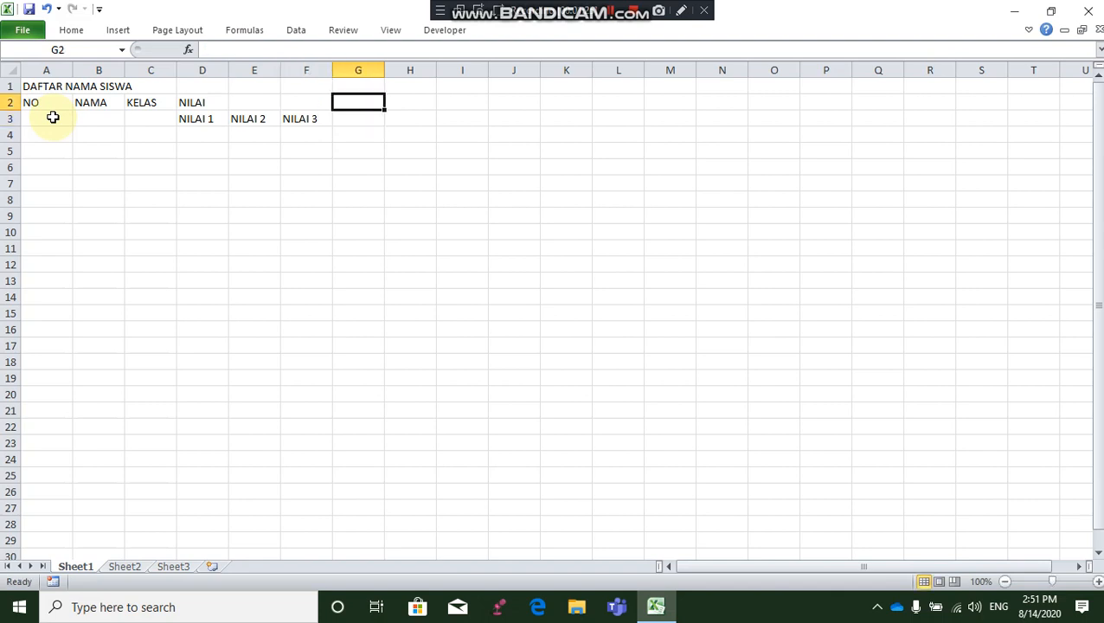
pyautogui.write('RATA-RATA')
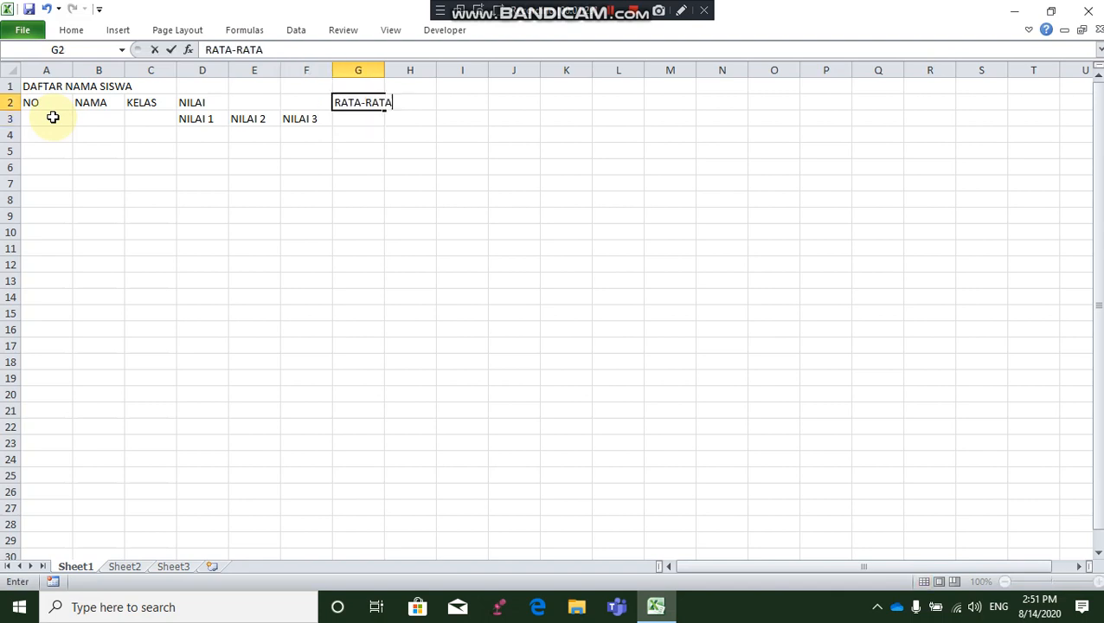
pyautogui.press('Tab')
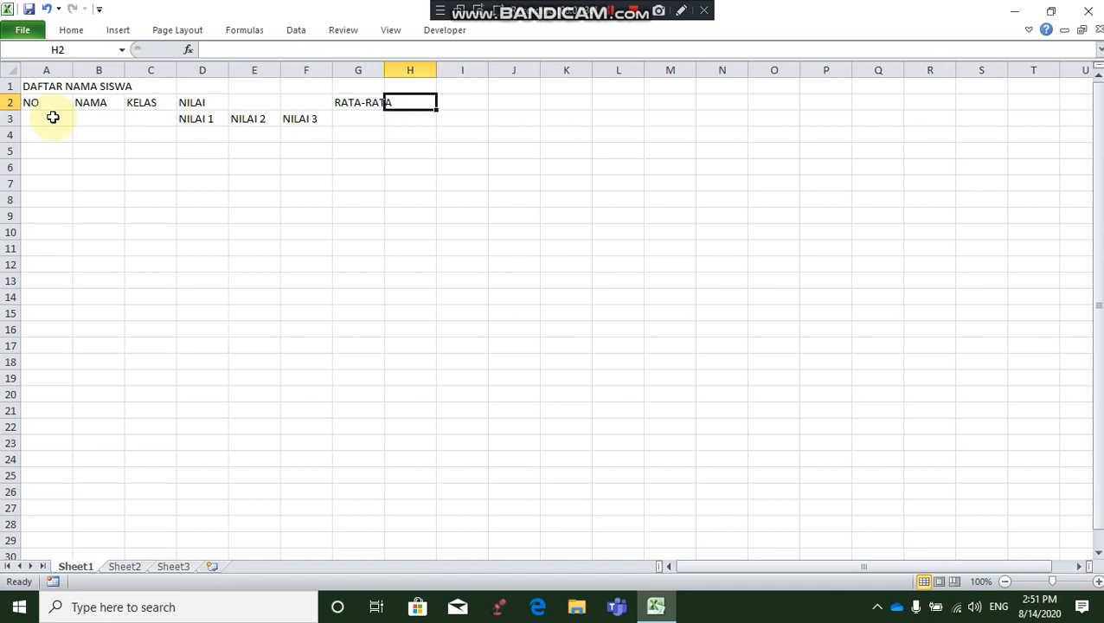
pyautogui.click(300, 234)
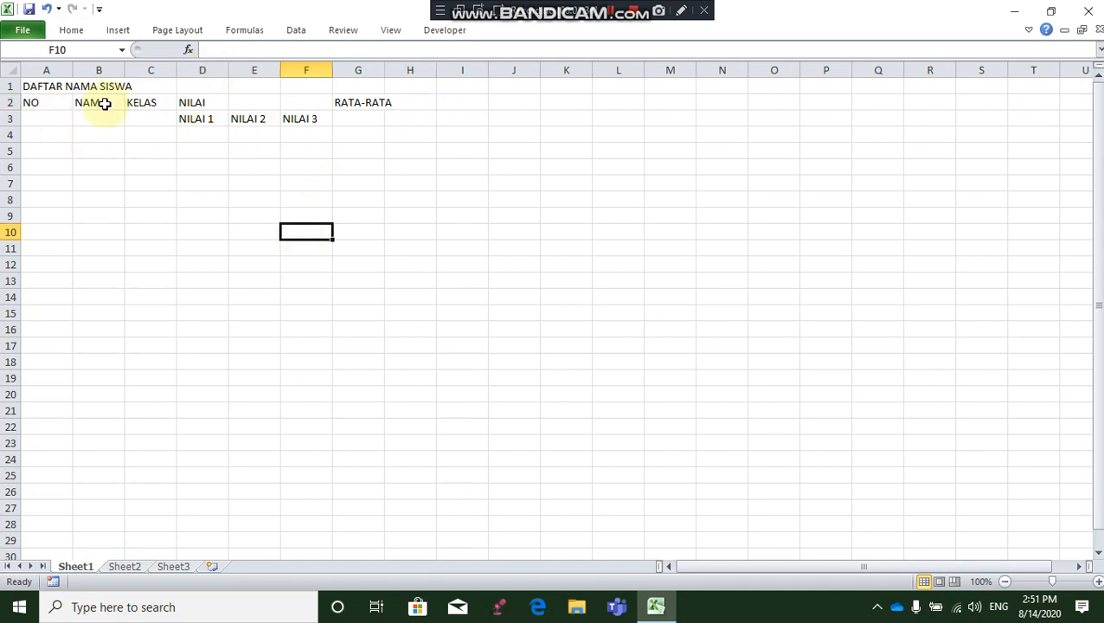
pyautogui.click(363, 103)
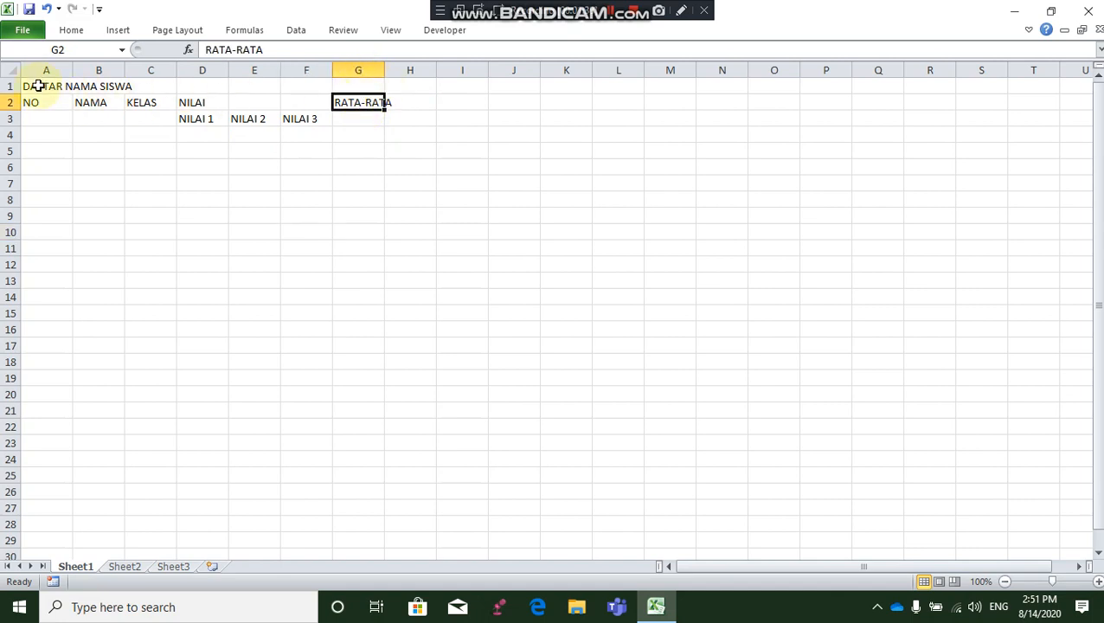
# - Expand the ribbon and merge and center the title DAFTAR NAMA SISWA across A1:G1
pyautogui.moveTo(39, 90); pyautogui.dragTo(368, 90)
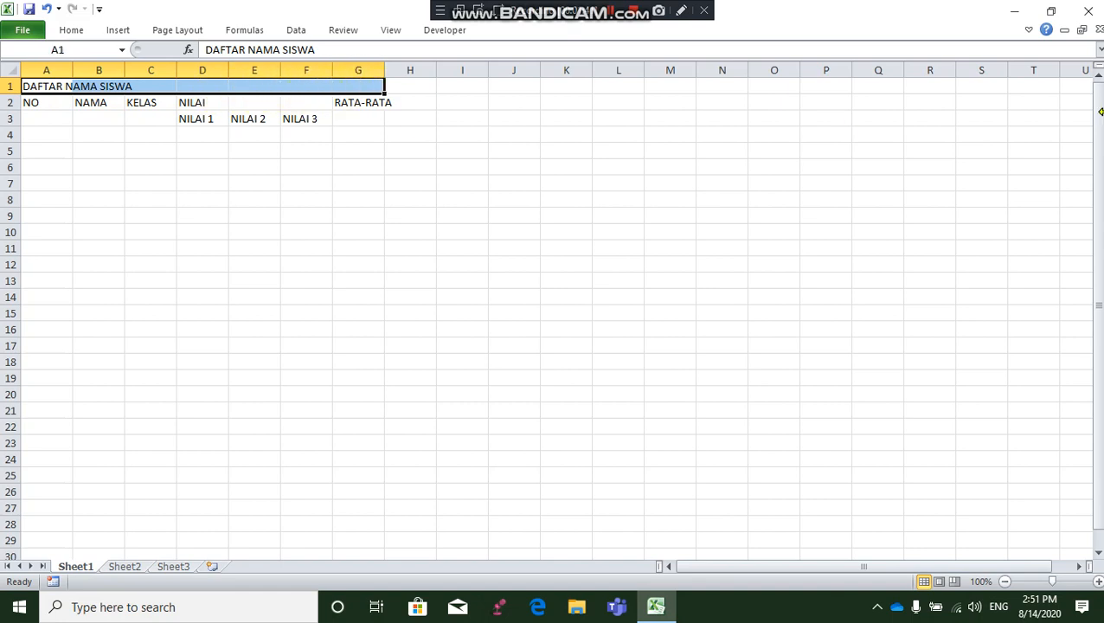
pyautogui.click(1027, 32)
pyautogui.click(62, 33)
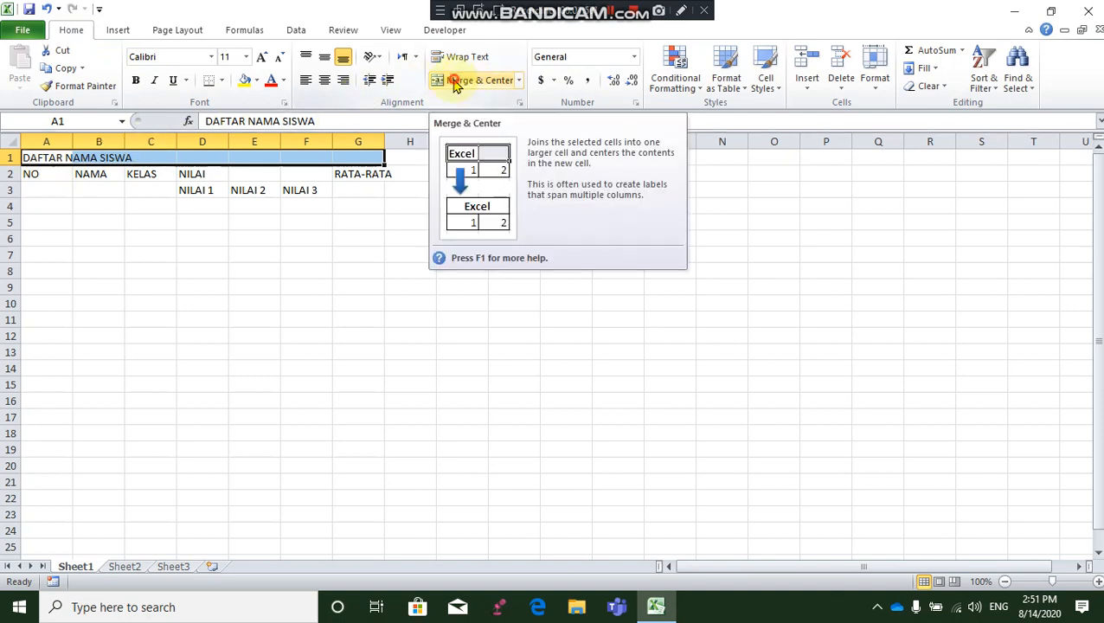
pyautogui.click(454, 82)
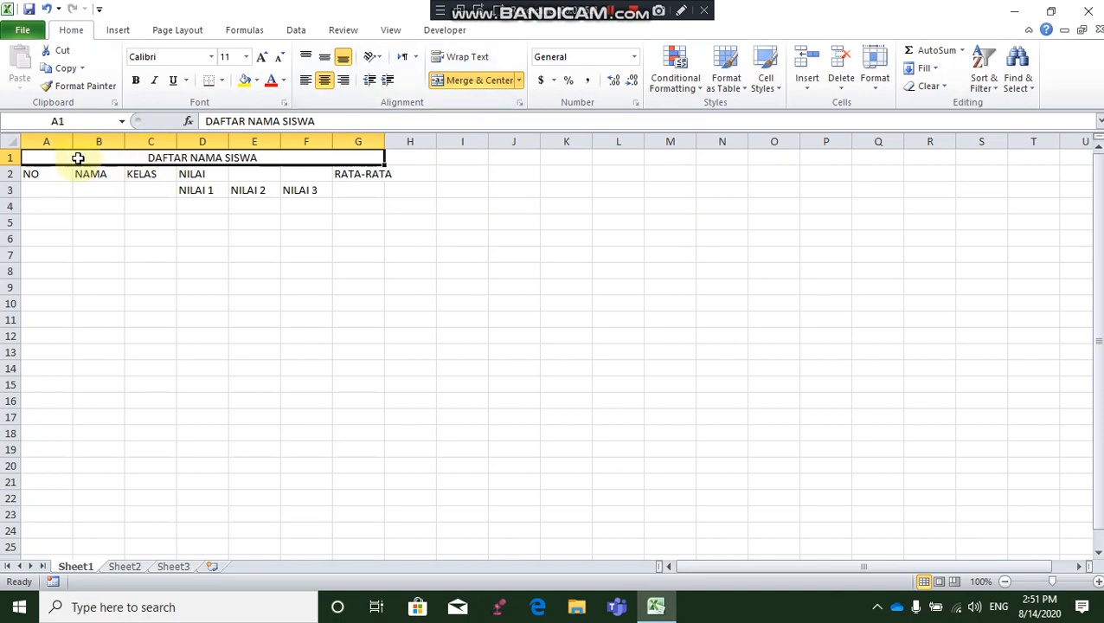
pyautogui.click(313, 204)
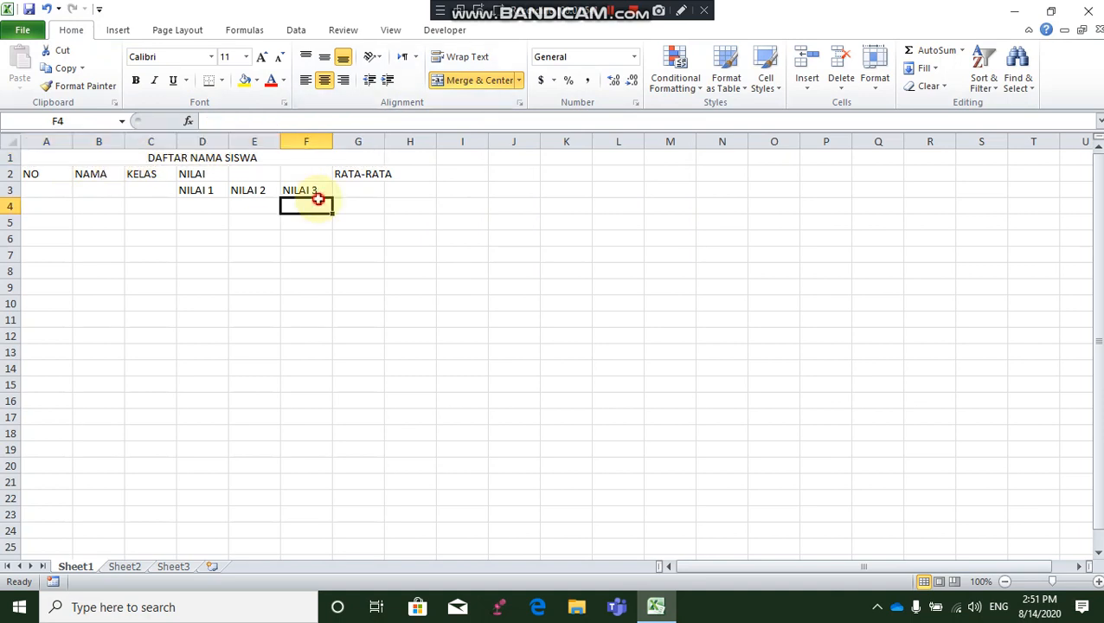
# - Merge and center the NILAI heading across D2:F2, above its three subheadings
pyautogui.click(47, 191)
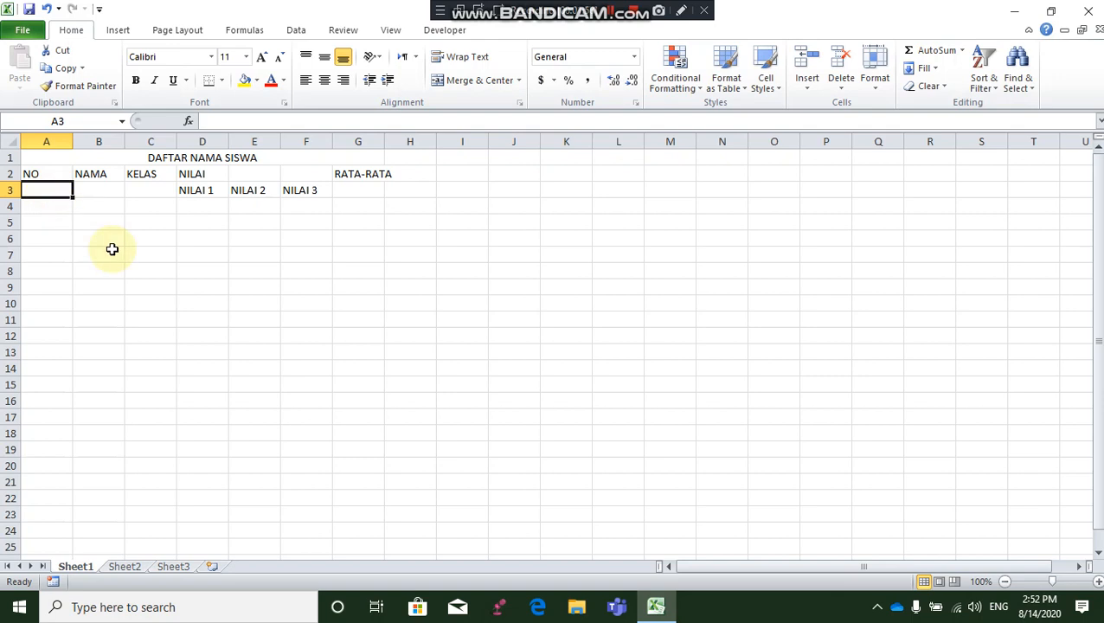
pyautogui.click(117, 251)
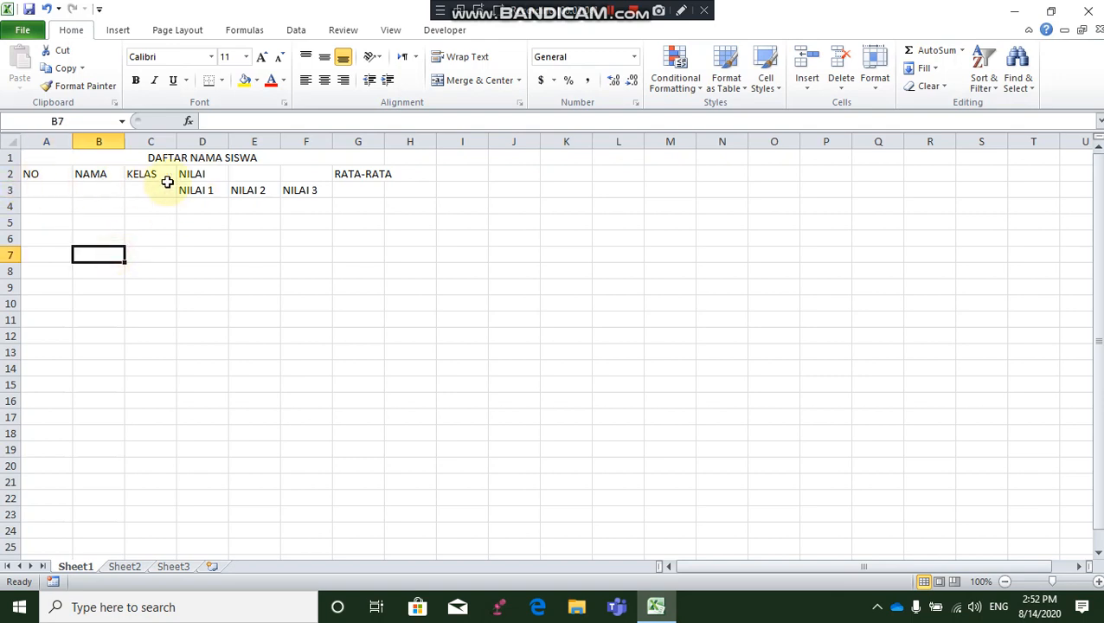
pyautogui.moveTo(209, 173); pyautogui.dragTo(294, 176)
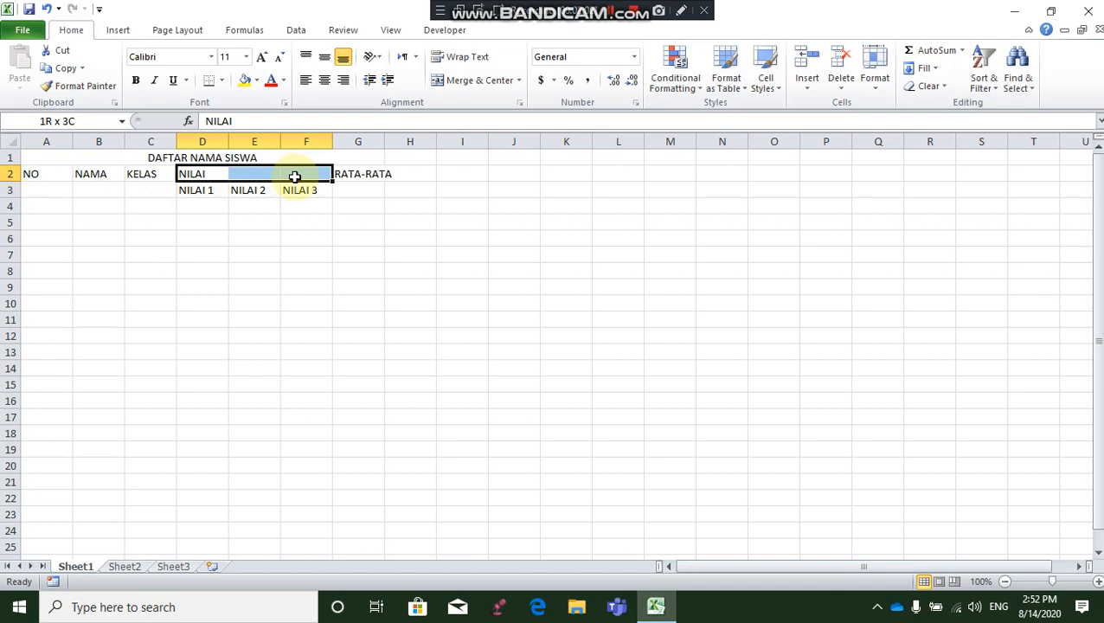
pyautogui.click(463, 83)
pyautogui.click(364, 257)
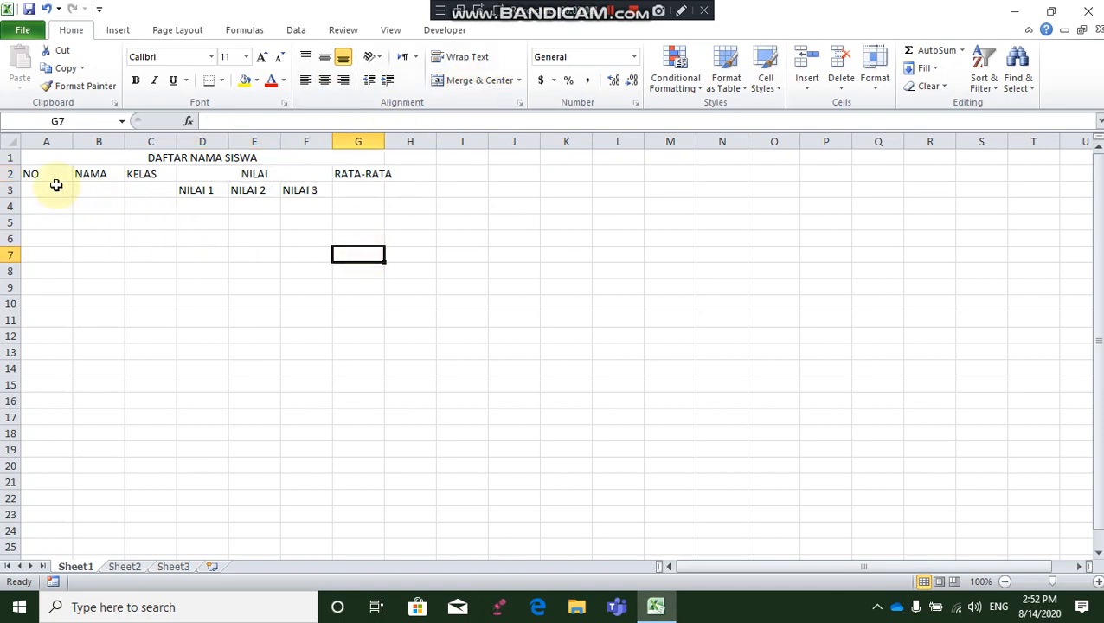
# - Merge and center the NO heading over cells A2:A3
pyautogui.moveTo(39, 175); pyautogui.dragTo(42, 185)
pyautogui.click(450, 87)
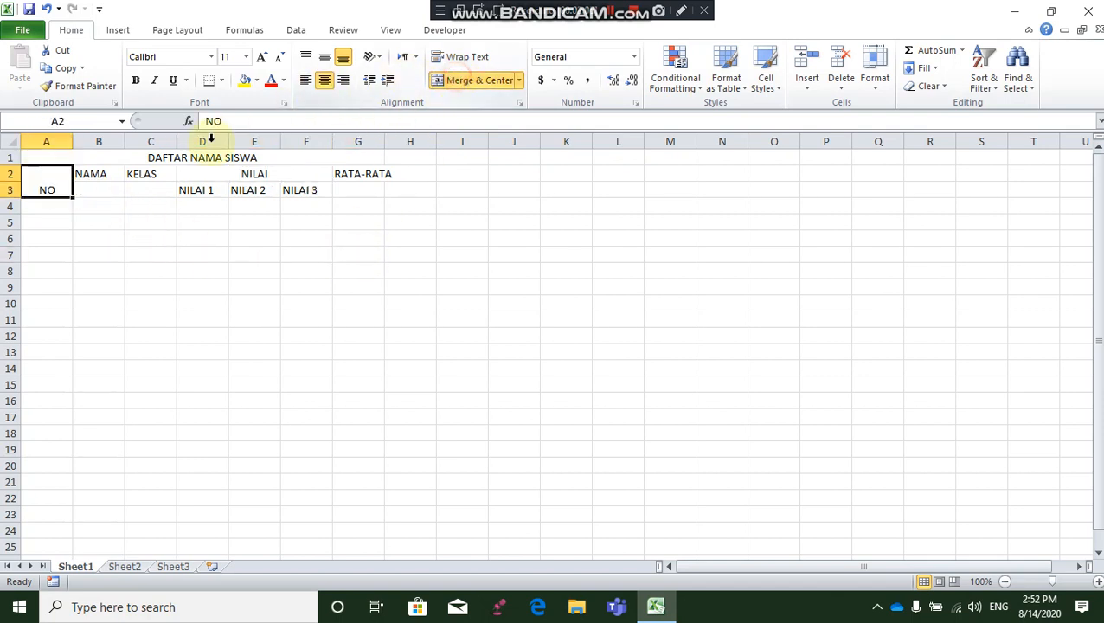
# - Merge and center the NAMA, KELAS and RATA-RATA headings over rows 2 and 3 of columns B, C and G
pyautogui.moveTo(120, 174); pyautogui.dragTo(166, 191)
pyautogui.click(468, 83)
pyautogui.click(169, 172)
pyautogui.click(468, 79)
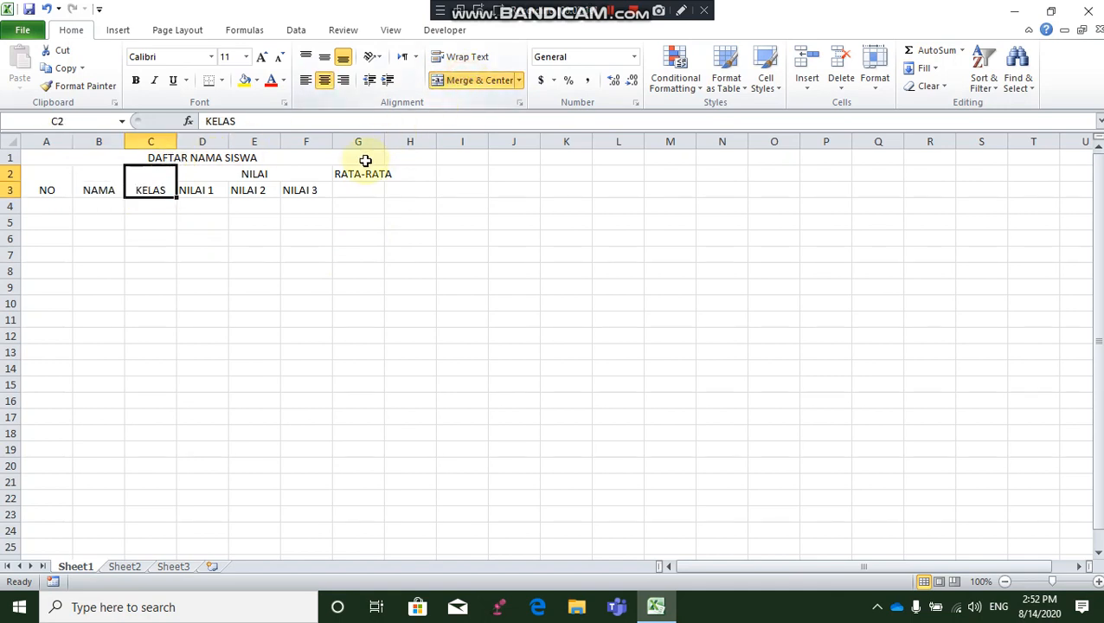
pyautogui.click(358, 178)
pyautogui.moveTo(358, 177); pyautogui.dragTo(358, 190)
pyautogui.click(450, 79)
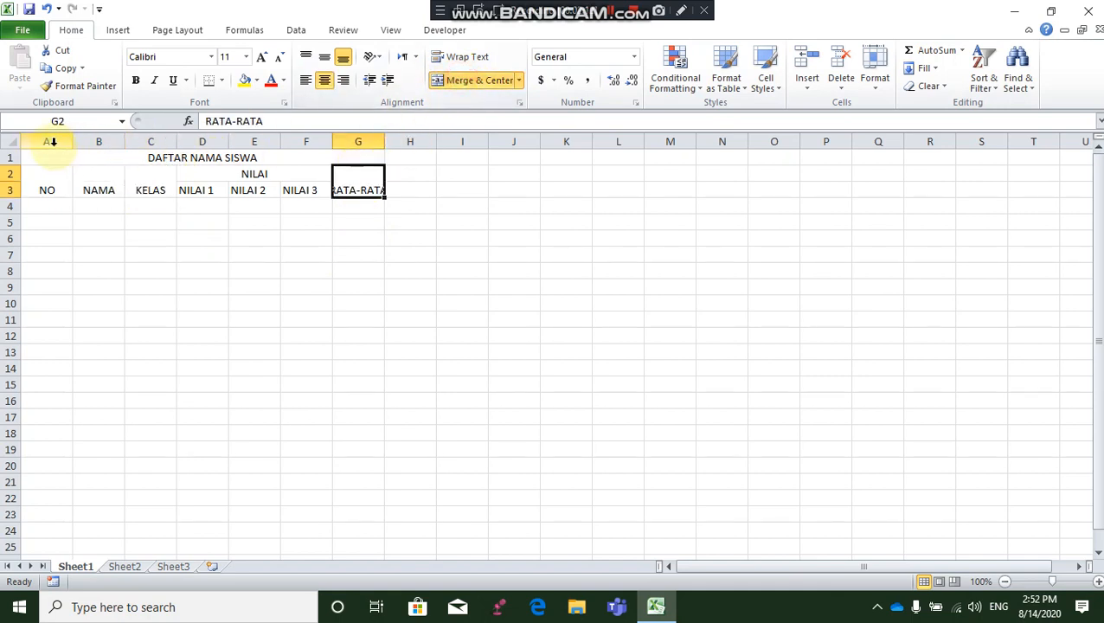
# - Autofit the widths of columns A to G to their contents
pyautogui.moveTo(49, 141); pyautogui.dragTo(385, 140)
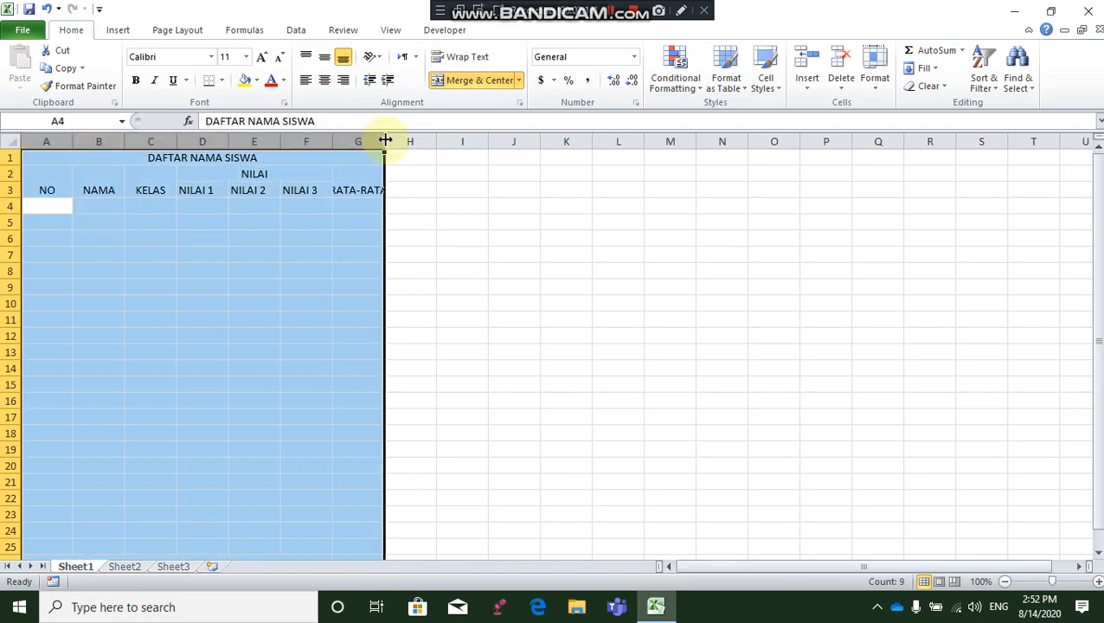
pyautogui.doubleClick(385, 140)
pyautogui.click(379, 206)
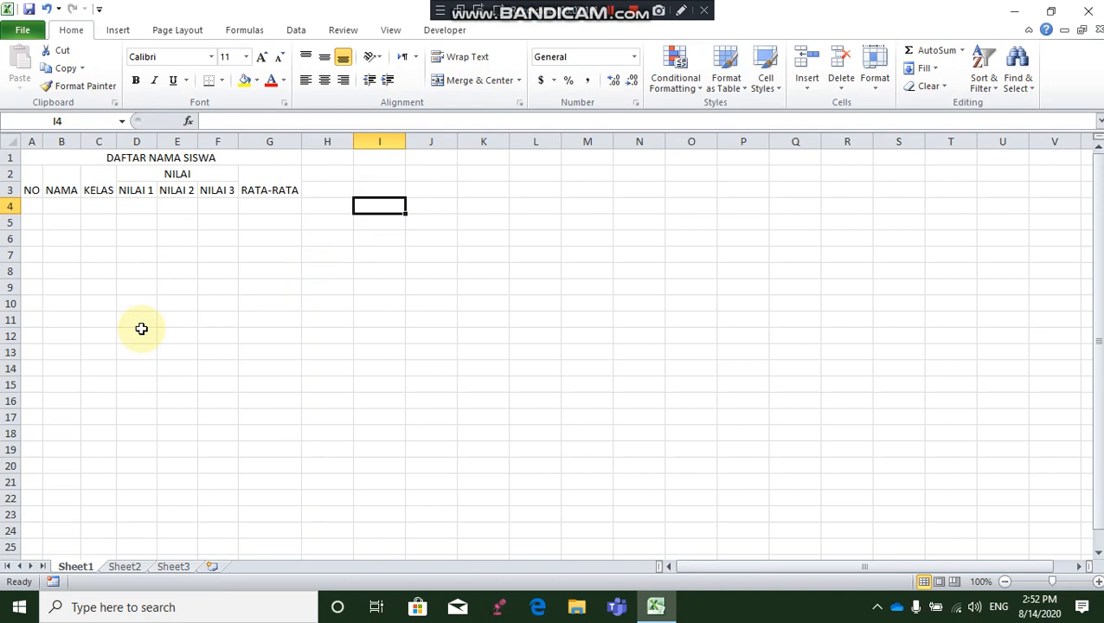
# - Number the rows in the NO column from 1 to 10 in A4:A13, entering 1 and 2 and filling the series down
pyautogui.click(33, 208)
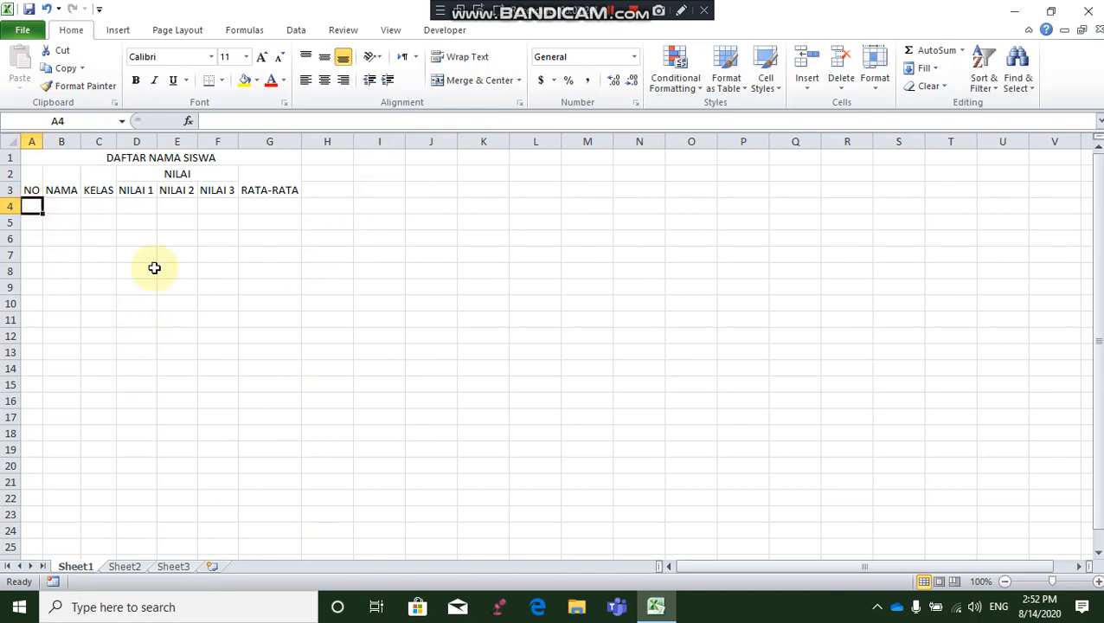
pyautogui.write('1')
pyautogui.press('Return')
pyautogui.write('2')
pyautogui.press('Return')
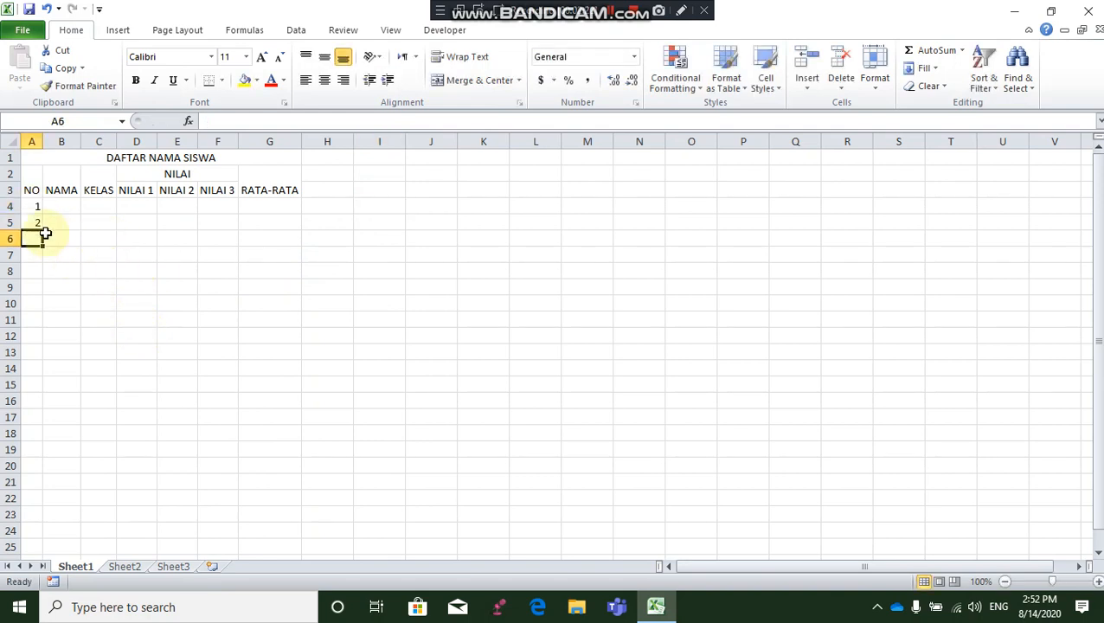
pyautogui.click(29, 210)
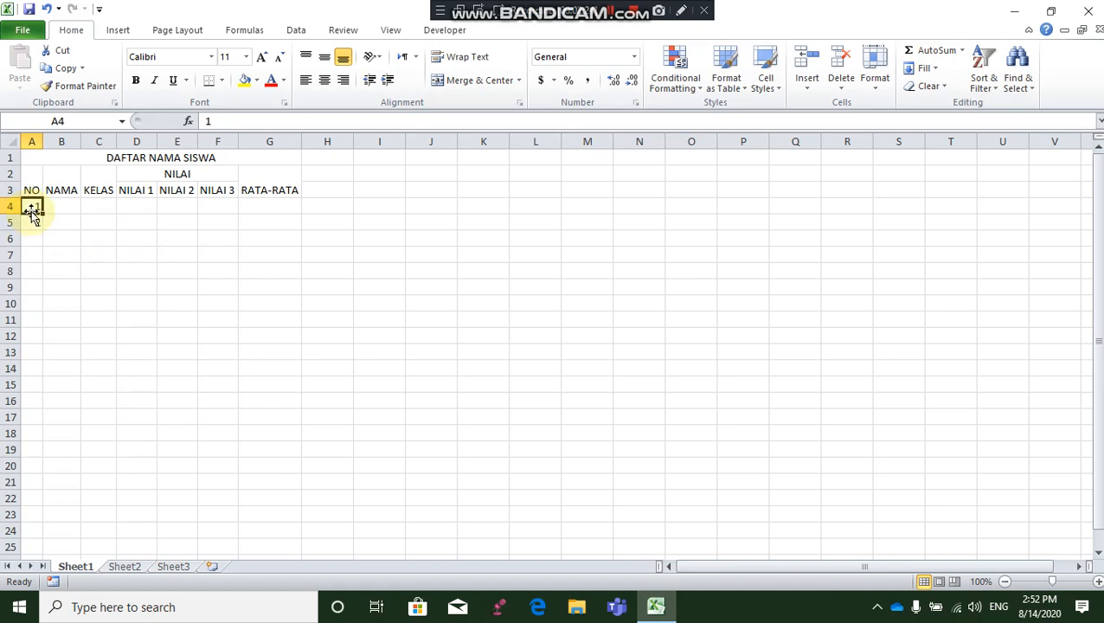
pyautogui.moveTo(31, 210); pyautogui.dragTo(42, 364)
pyautogui.click(149, 251)
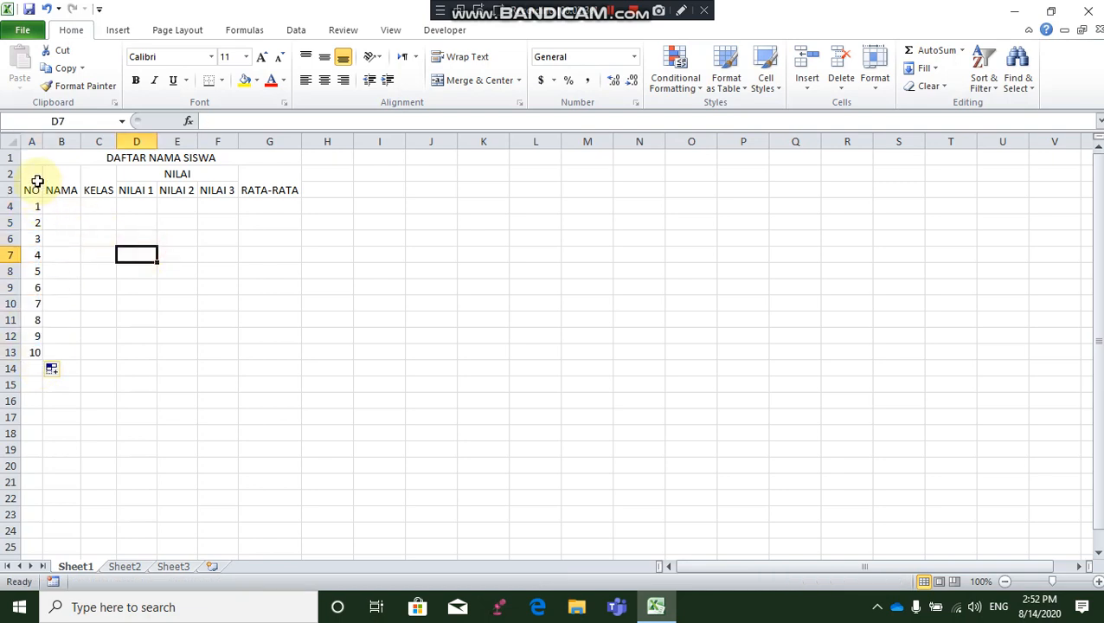
# - Apply All Borders to the table range A2:G13
pyautogui.moveTo(32, 179); pyautogui.dragTo(283, 349)
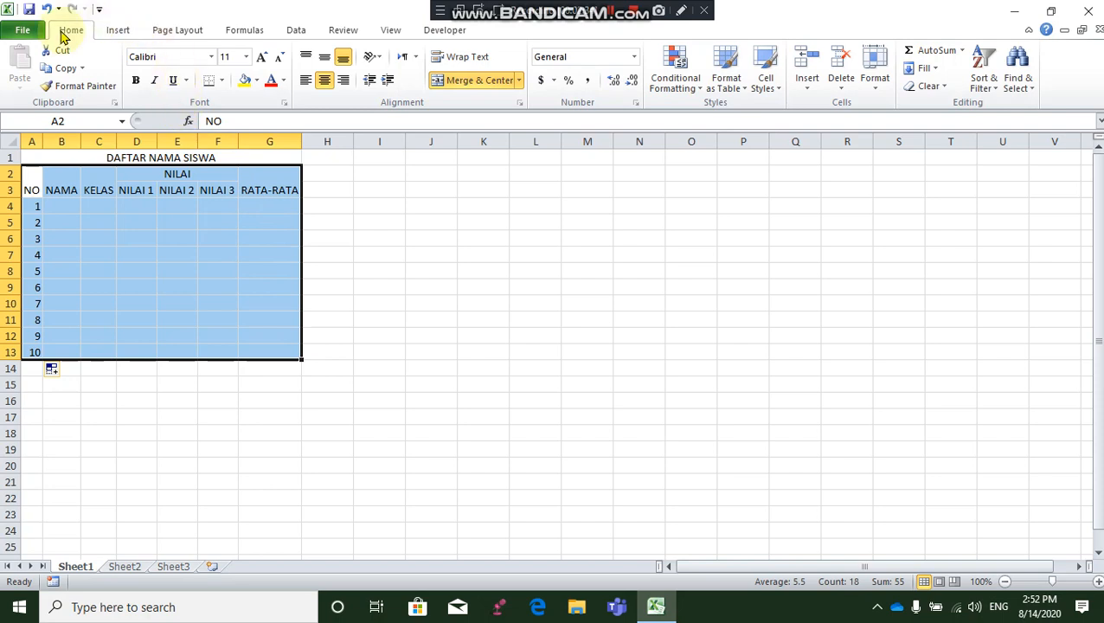
pyautogui.click(222, 81)
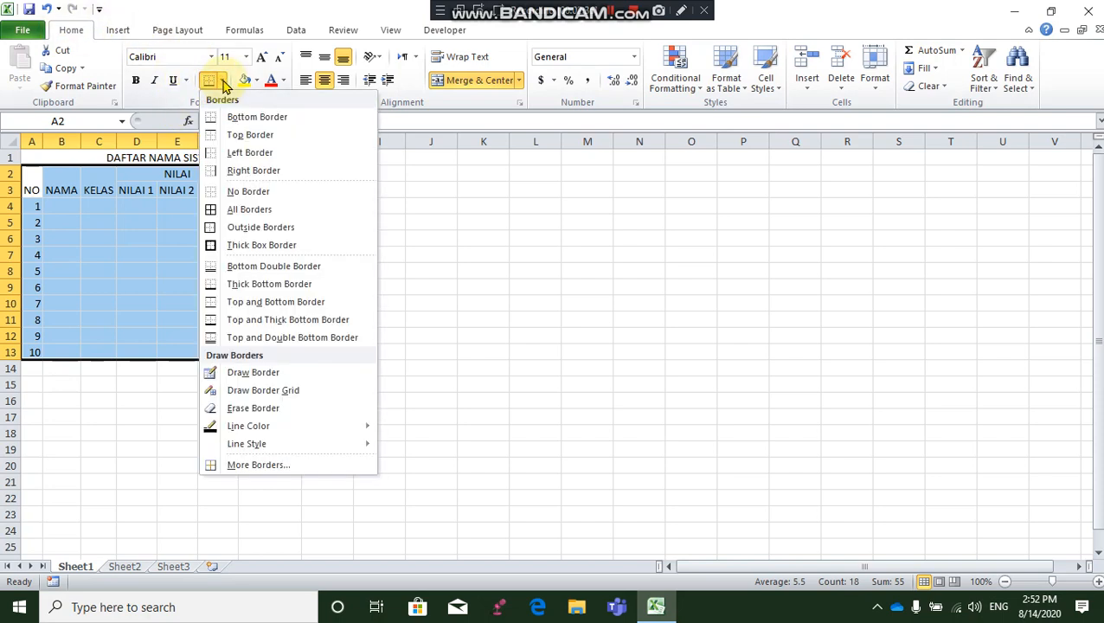
pyautogui.click(262, 214)
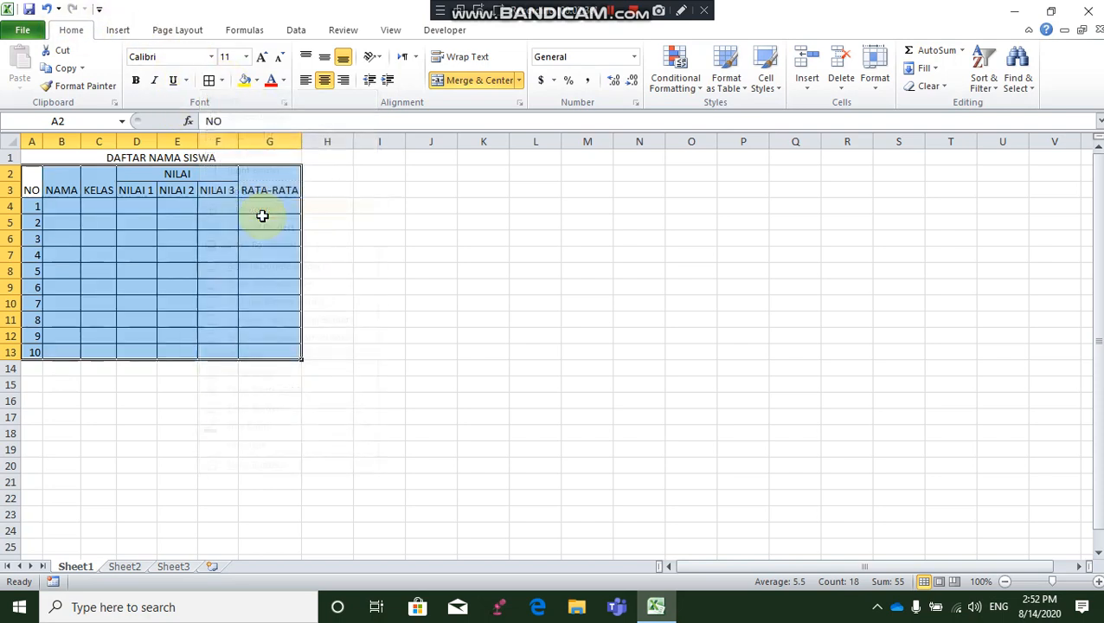
pyautogui.click(439, 268)
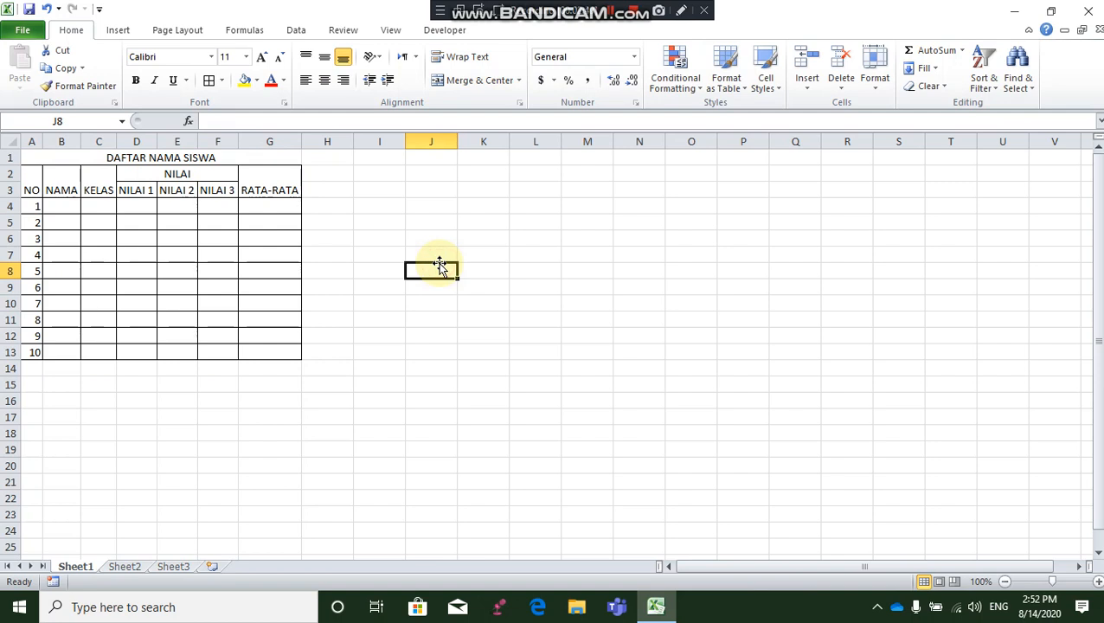
pyautogui.click(35, 179)
pyautogui.click(199, 275)
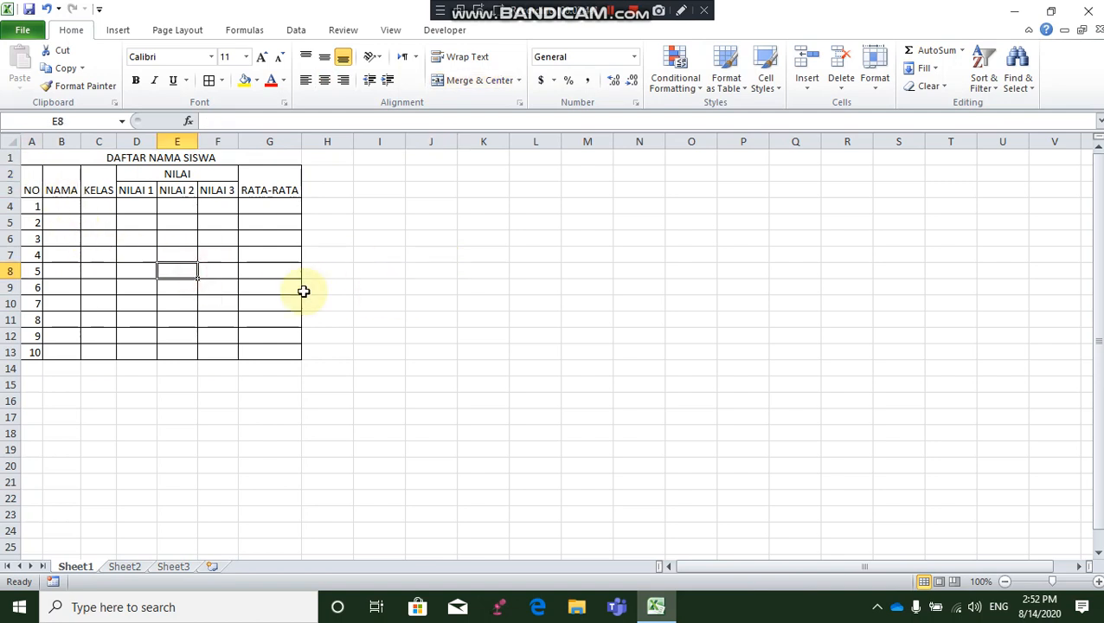
pyautogui.hotkey('ctrl', 'a')
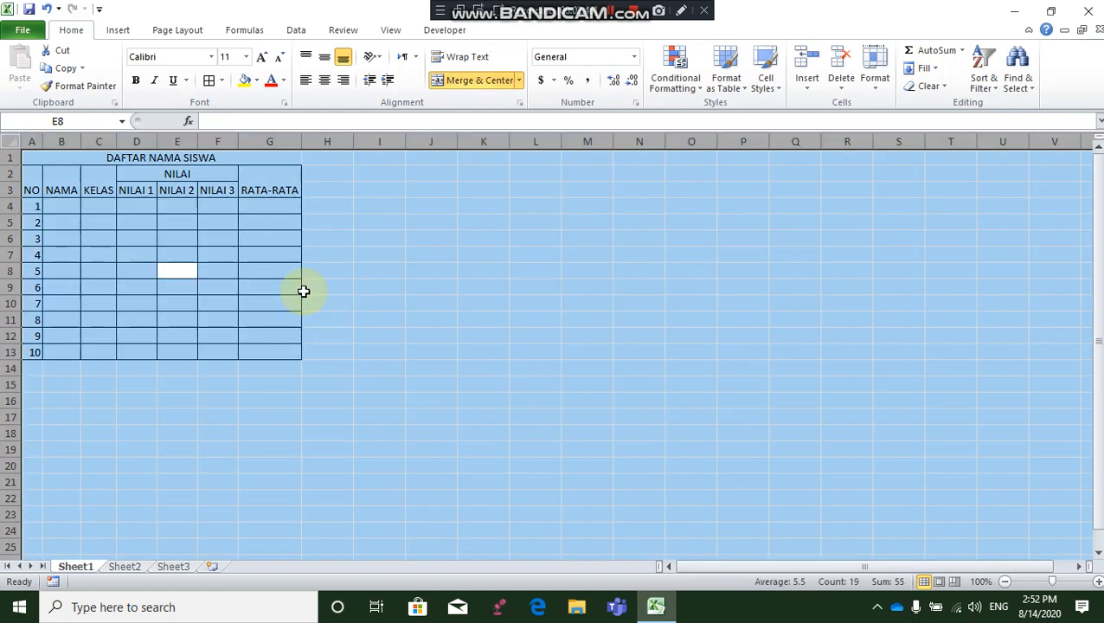
pyautogui.click(303, 291)
# - Try the top, middle and bottom vertical alignments on A1:G13 and set it to middle align
pyautogui.moveTo(68, 162); pyautogui.dragTo(239, 354)
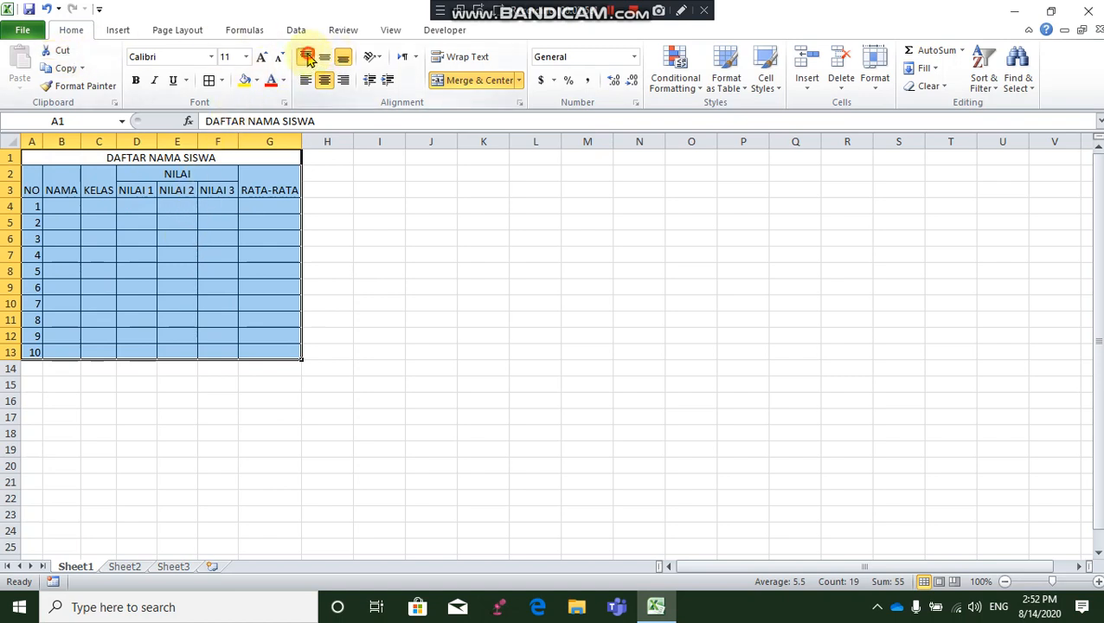
pyautogui.click(308, 57)
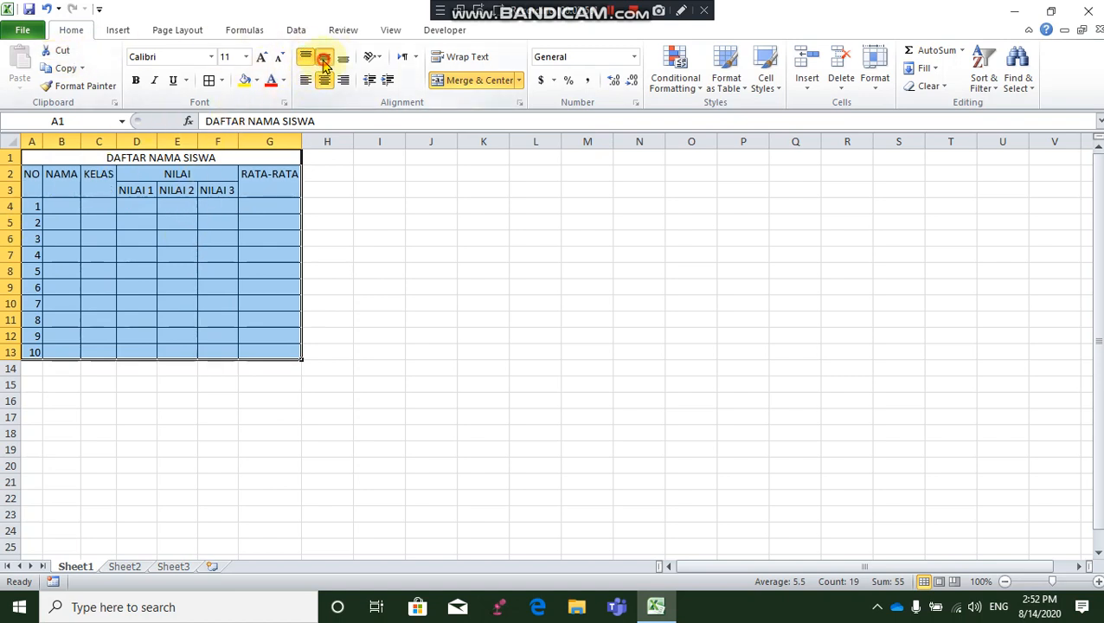
pyautogui.click(324, 58)
pyautogui.click(345, 59)
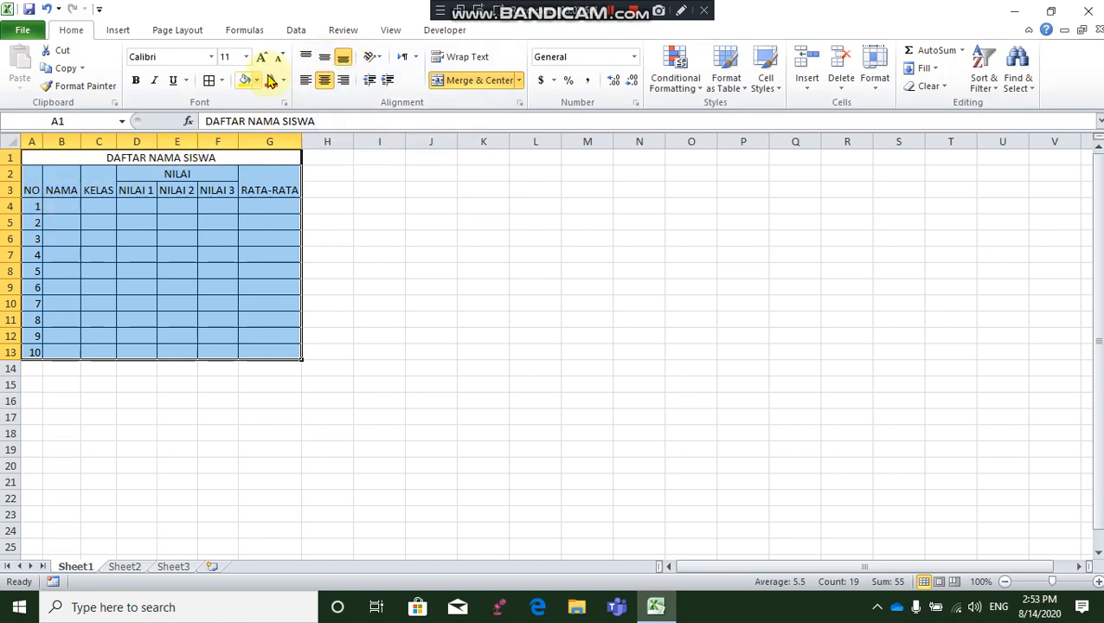
pyautogui.click(327, 59)
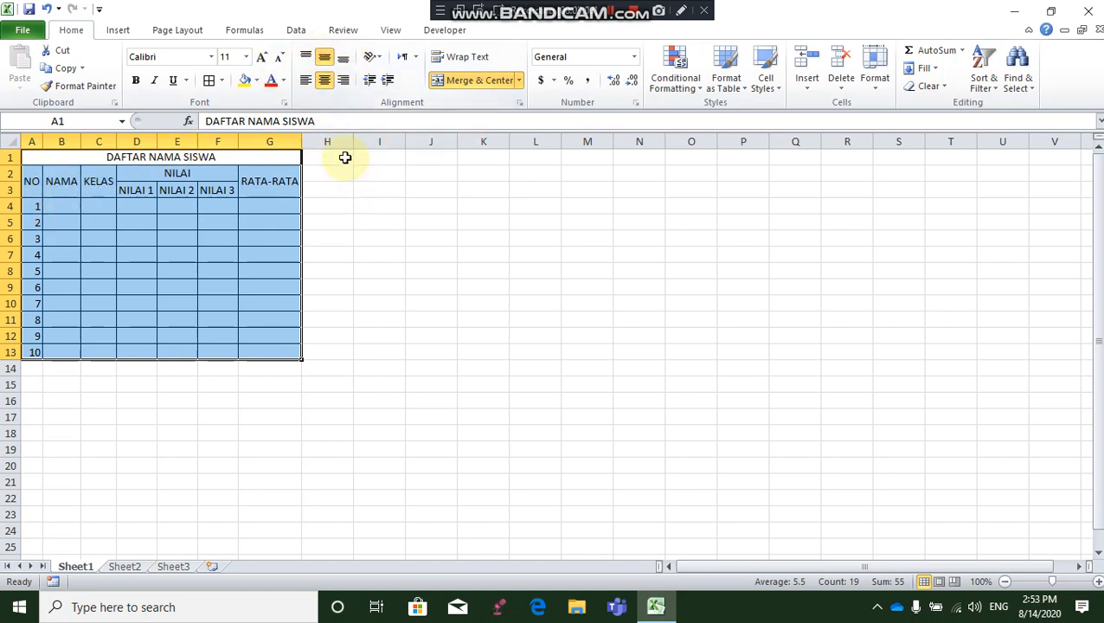
pyautogui.click(374, 240)
# - Try left and right alignment on the heading cells A2:G3 and set them to centered horizontally
pyautogui.moveTo(33, 184); pyautogui.dragTo(273, 183)
pyautogui.click(307, 83)
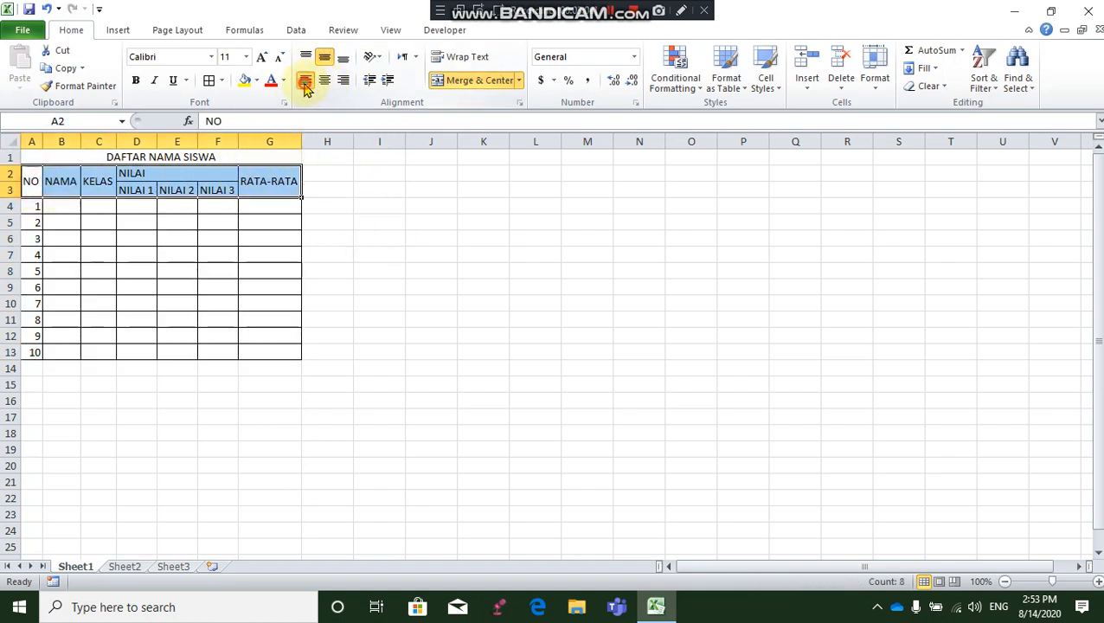
pyautogui.click(321, 83)
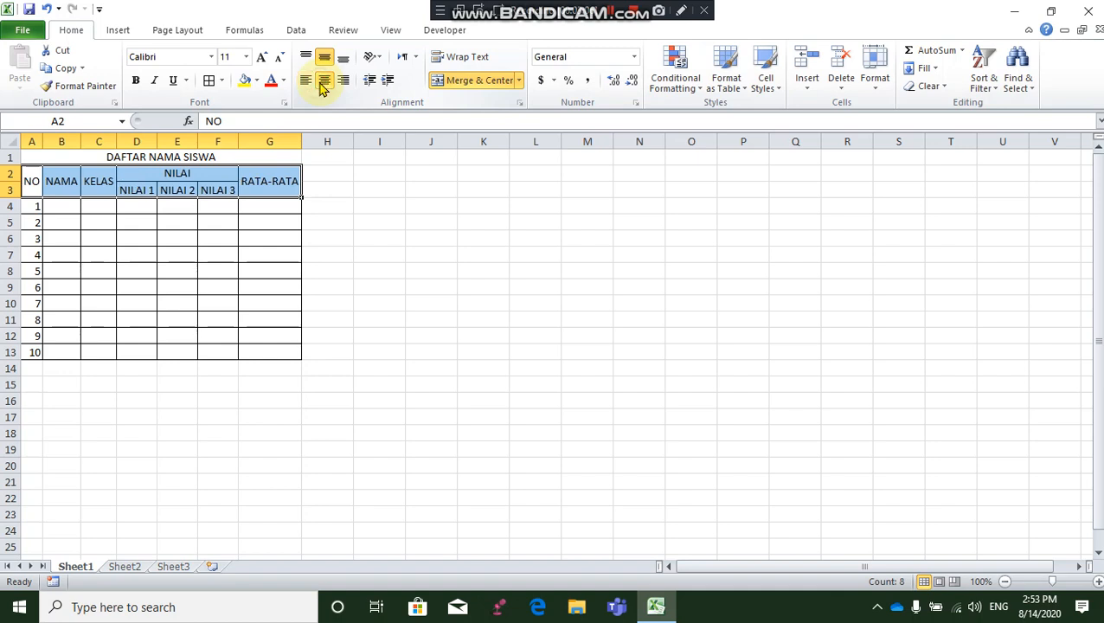
pyautogui.click(308, 85)
pyautogui.click(325, 83)
pyautogui.click(343, 83)
pyautogui.click(322, 81)
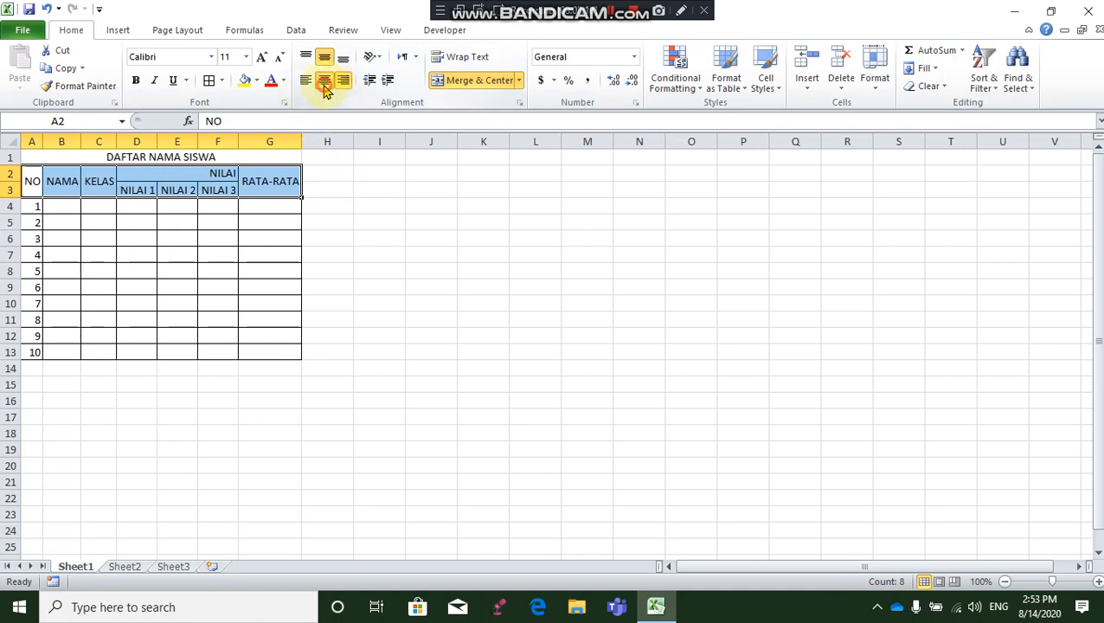
pyautogui.click(362, 235)
pyautogui.click(172, 299)
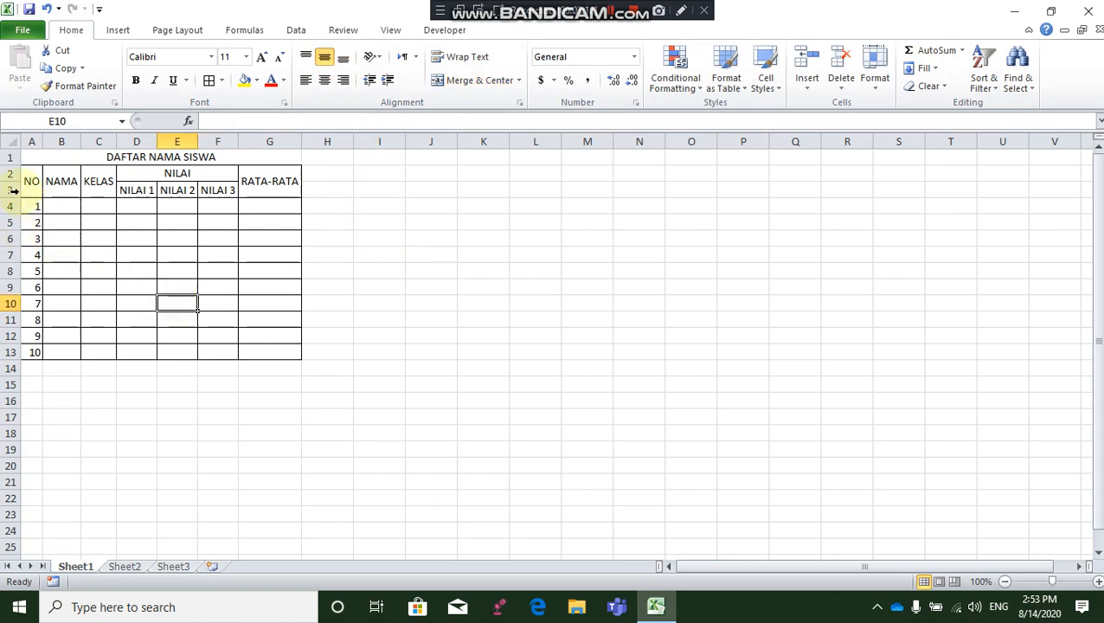
# - Widen column G slightly
pyautogui.moveTo(35, 141); pyautogui.dragTo(307, 141)
pyautogui.click(265, 218)
# - Set the font of the title and table in A1:G13 to Times New Roman, size 12
pyautogui.moveTo(138, 157); pyautogui.dragTo(199, 346)
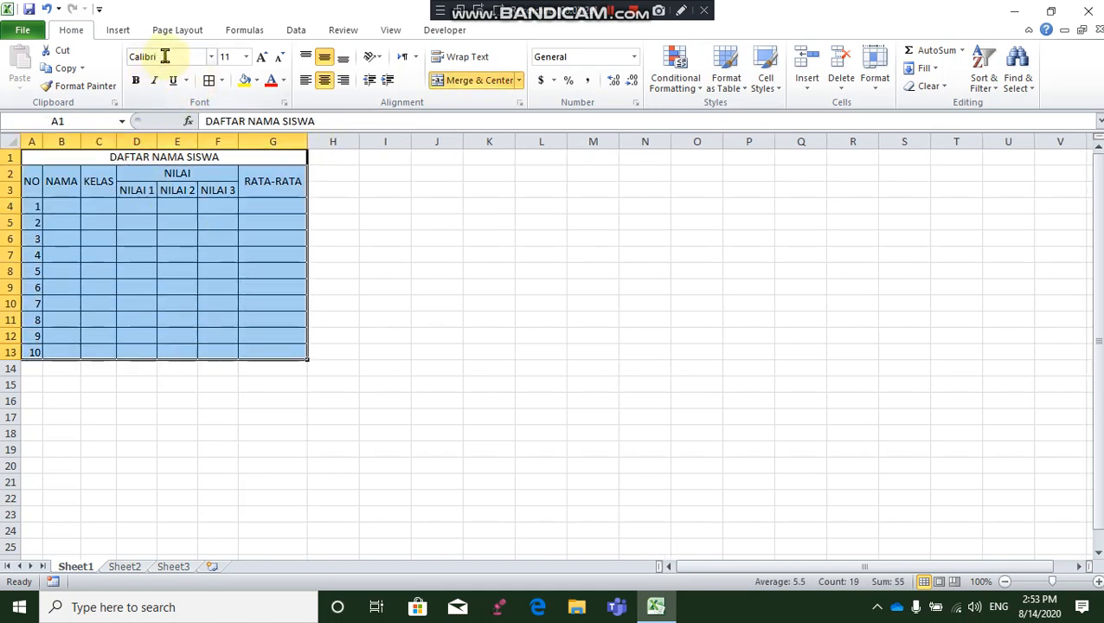
pyautogui.click(167, 56)
pyautogui.write('TimW')
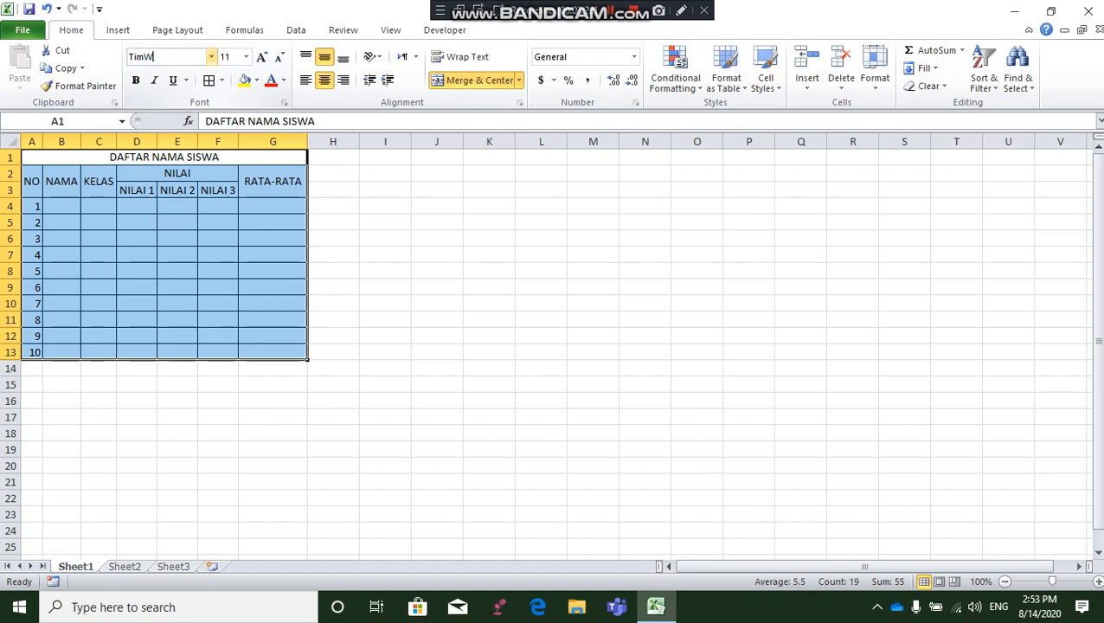
pyautogui.press('BackSpace')
pyautogui.write('es New Roman')
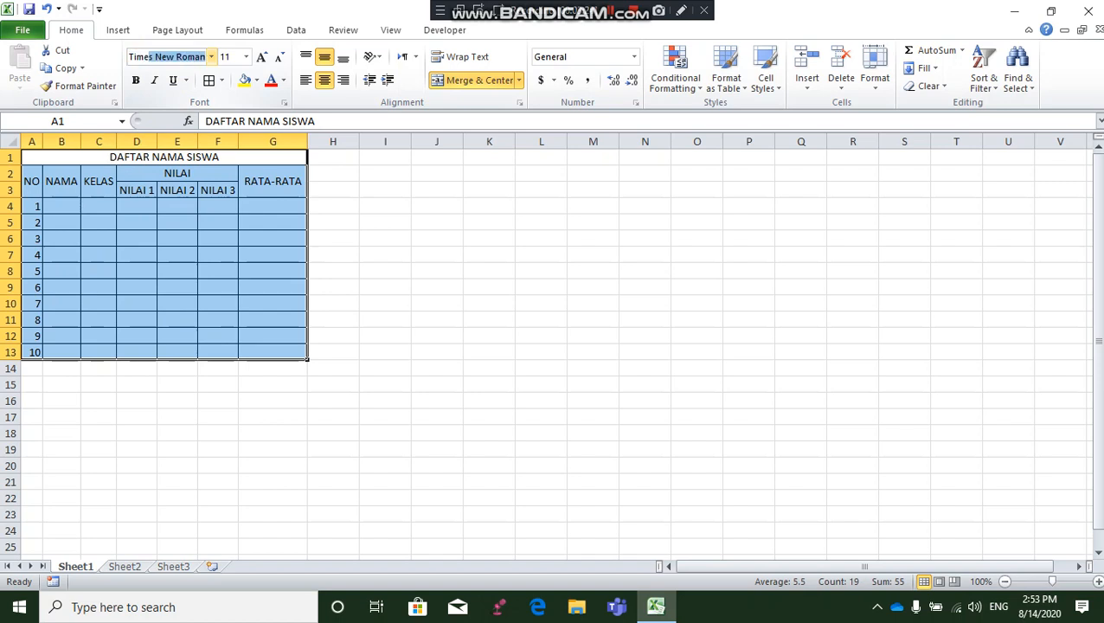
pyautogui.press('Return')
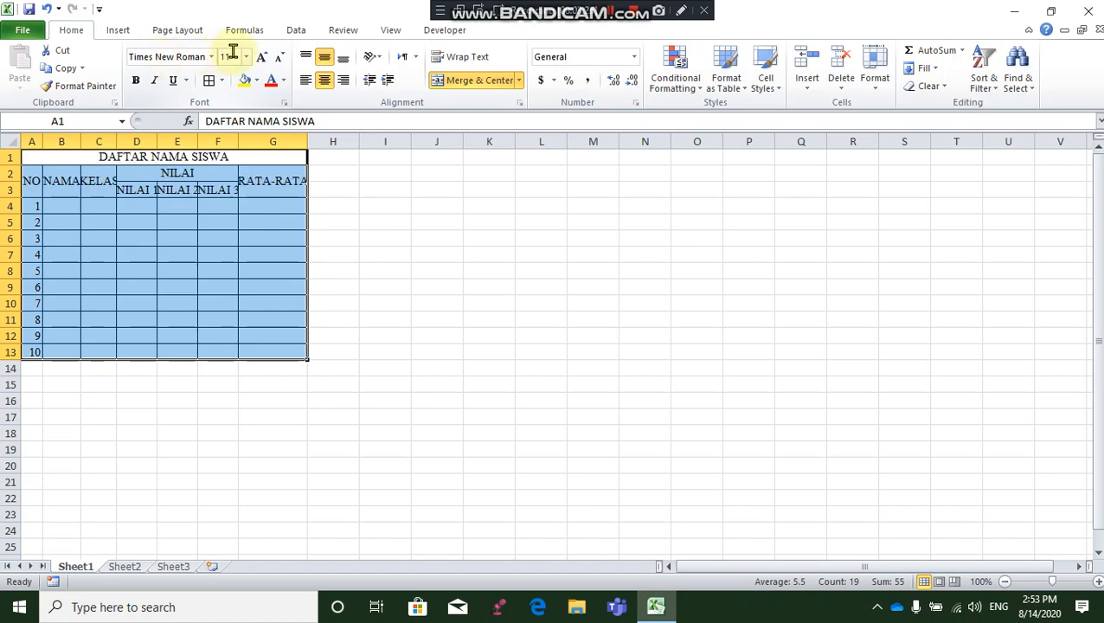
pyautogui.click(260, 58)
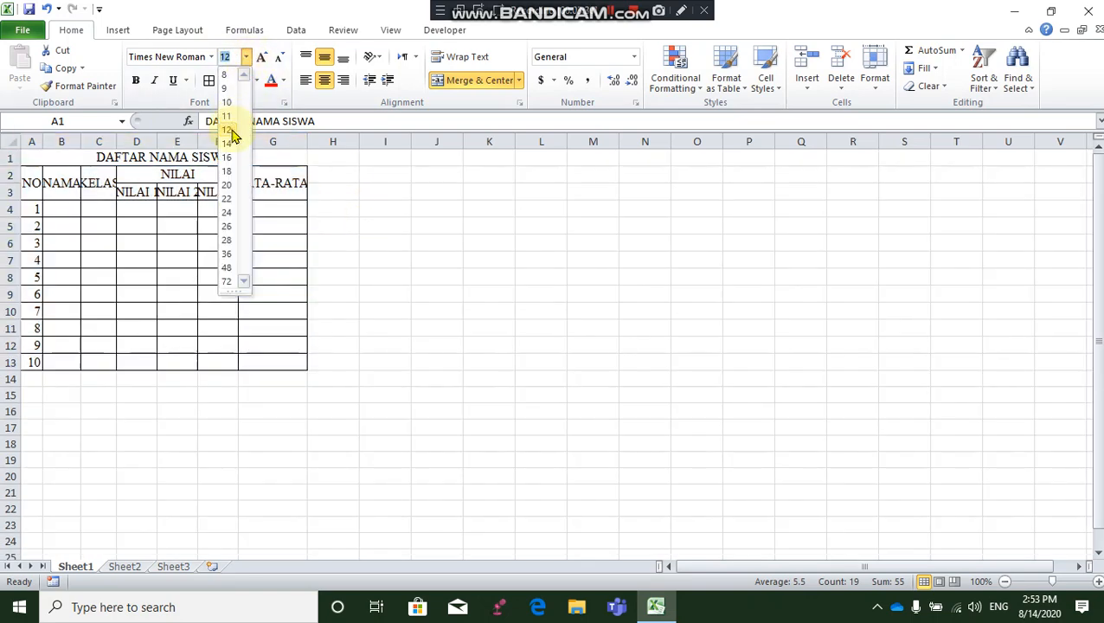
pyautogui.click(381, 209)
# - Autofit columns A to G again so the headings fit in the new font
pyautogui.moveTo(31, 141); pyautogui.dragTo(298, 141)
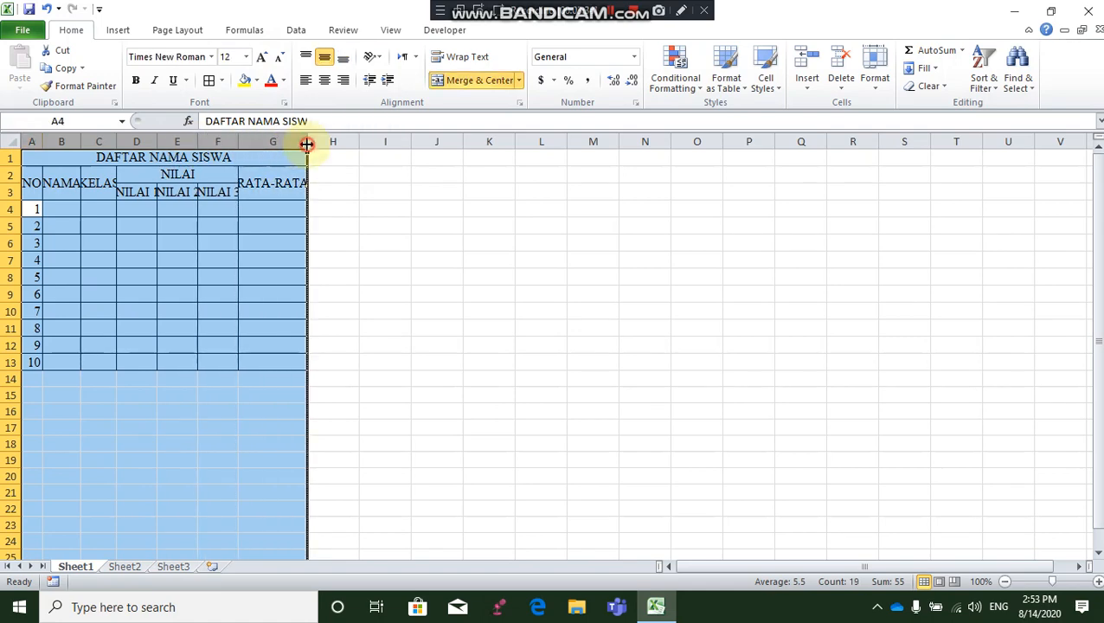
pyautogui.doubleClick(306, 141)
pyautogui.click(288, 243)
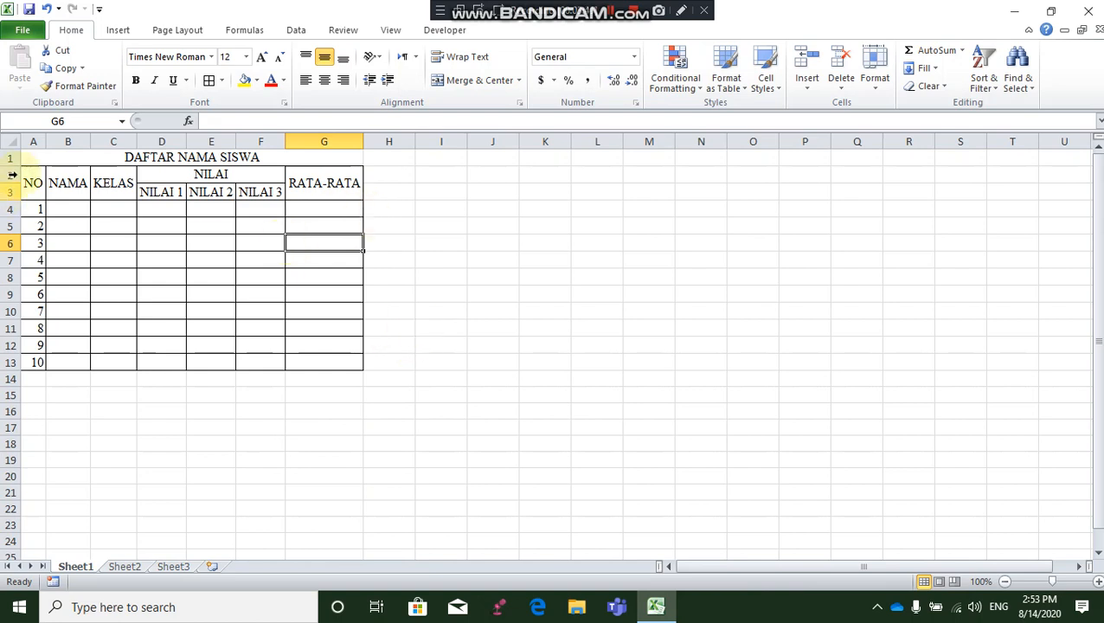
# - Increase the height of row 1 and make the title DAFTAR NAMA SISWA bold
pyautogui.moveTo(8, 167); pyautogui.dragTo(8, 184)
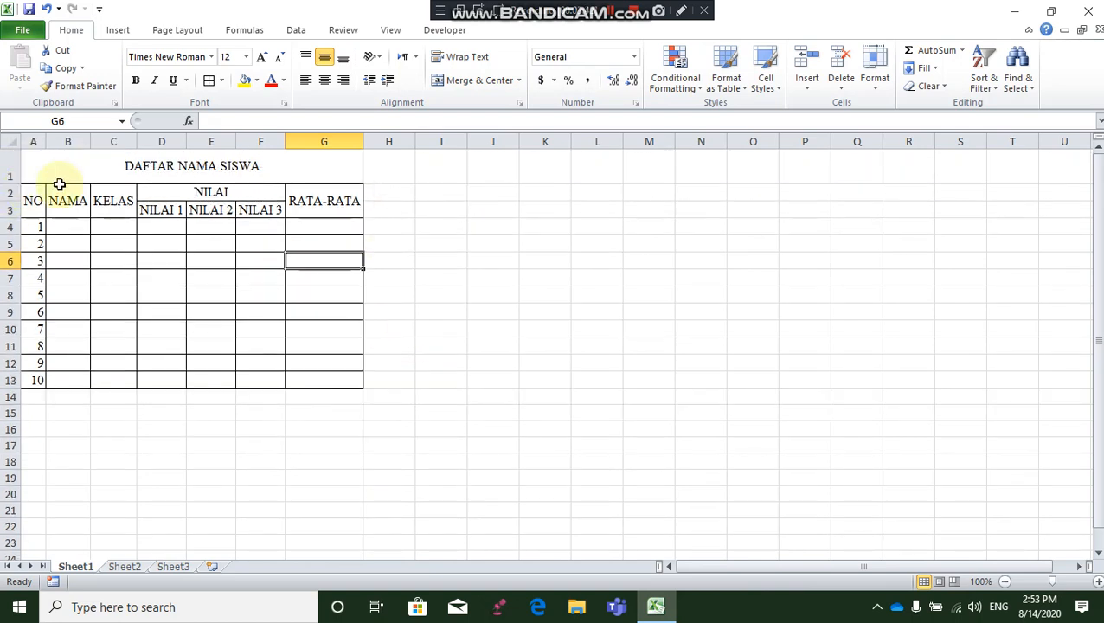
pyautogui.click(156, 169)
pyautogui.click(135, 79)
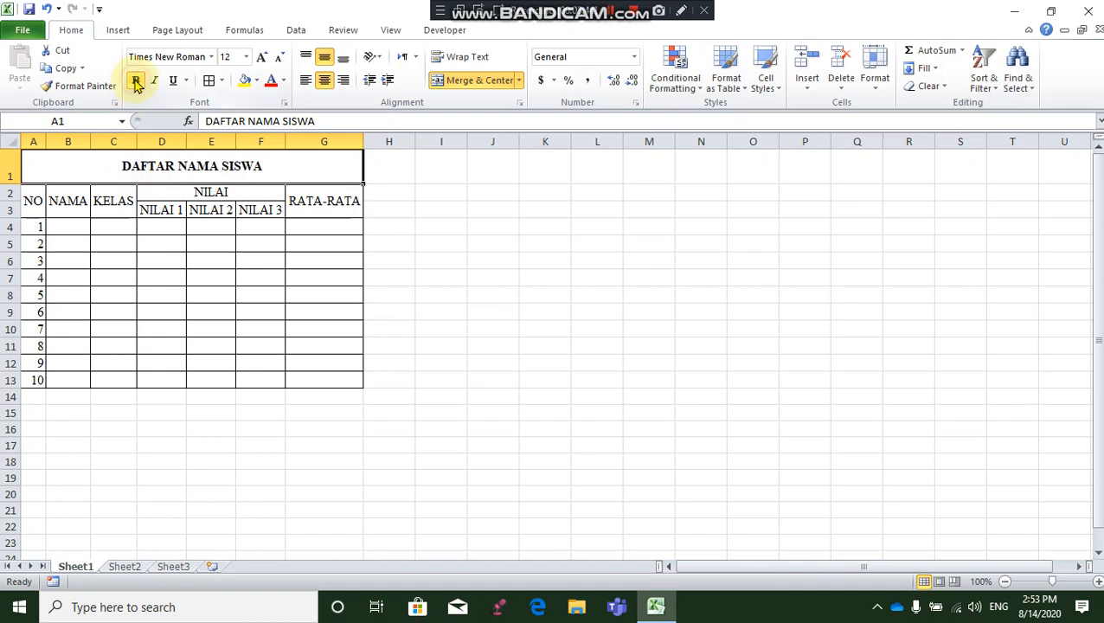
pyautogui.click(456, 276)
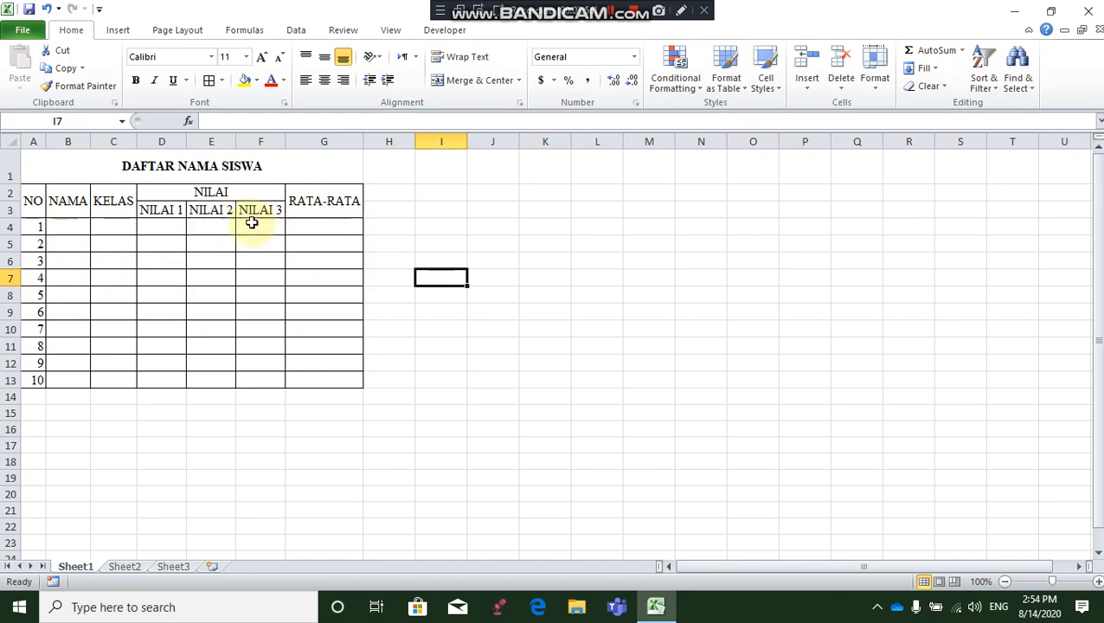
# - Set the range A1:G13, covering the title and the whole table, as the print area
pyautogui.moveTo(215, 161); pyautogui.dragTo(226, 377)
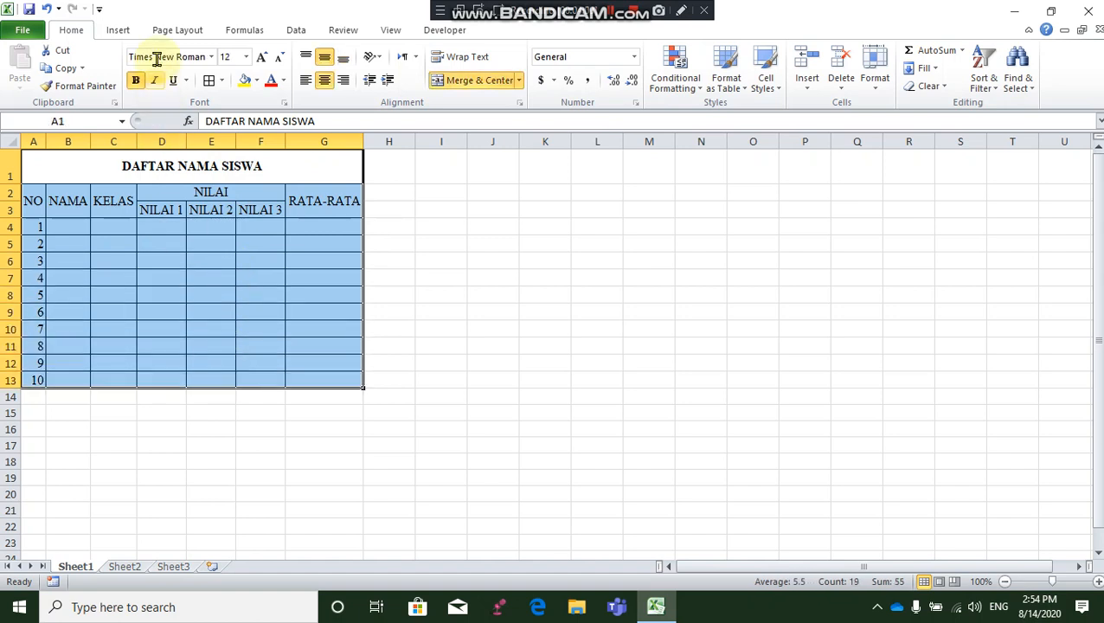
pyautogui.click(177, 31)
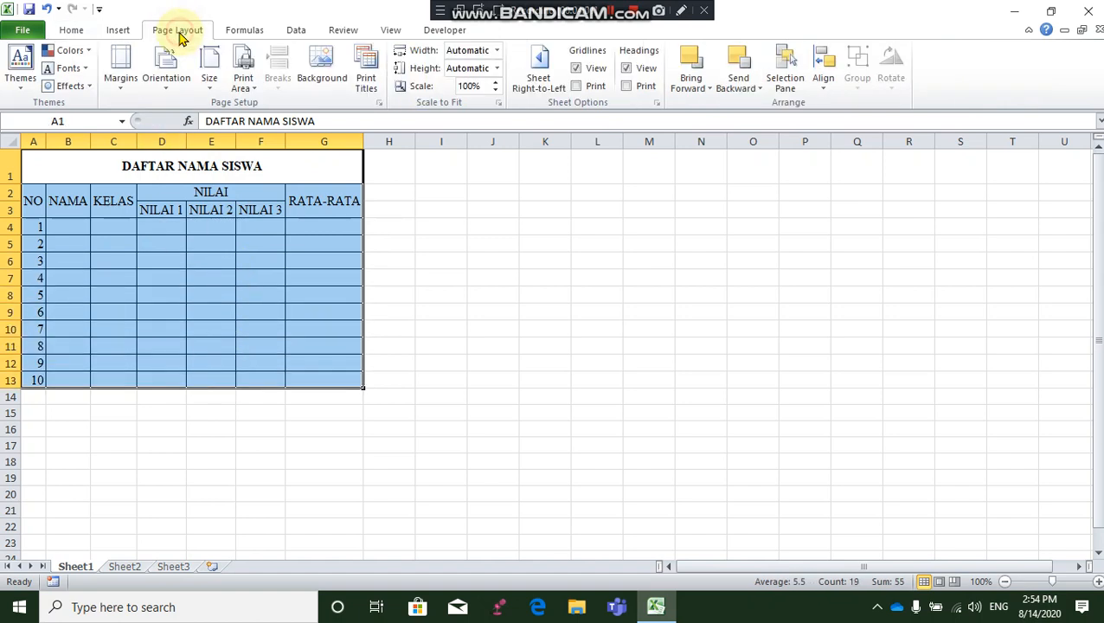
pyautogui.click(255, 95)
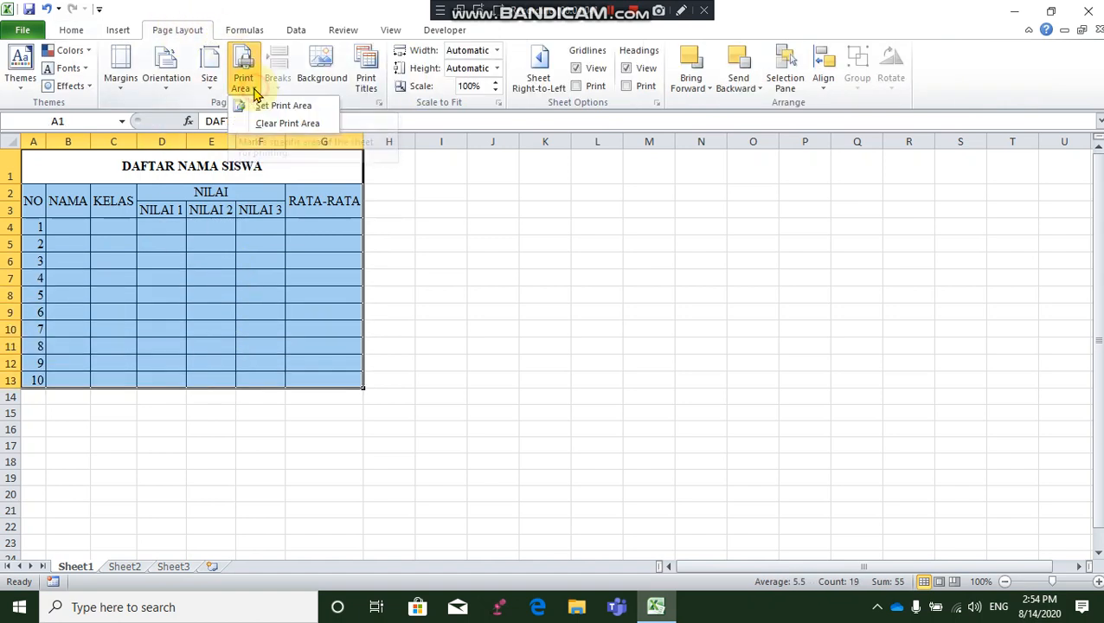
pyautogui.click(304, 107)
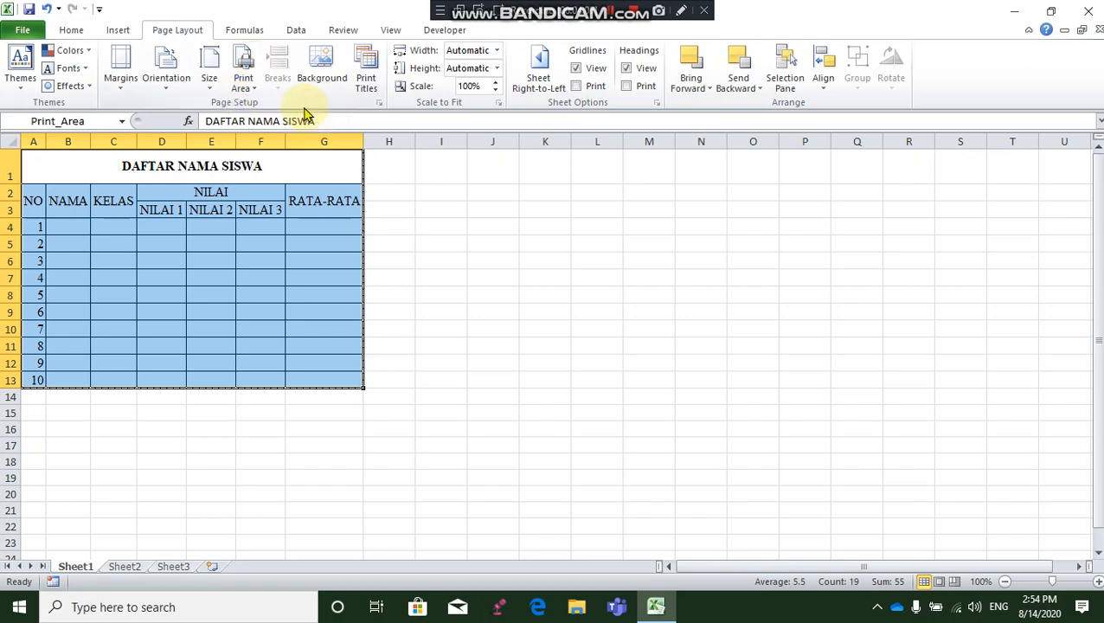
pyautogui.click(485, 263)
pyautogui.moveTo(217, 166); pyautogui.dragTo(294, 374)
pyautogui.click(61, 424)
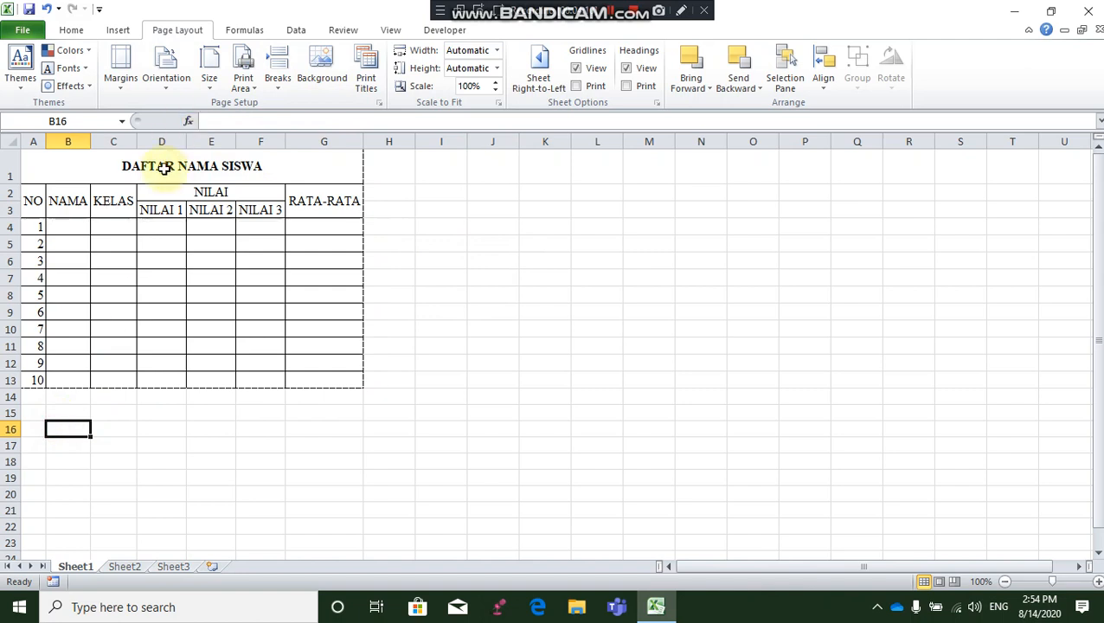
pyautogui.moveTo(165, 168); pyautogui.dragTo(178, 221)
# - Enter NAMA 1 in cell A16 and NAMA 2 in cell A17, below the table
pyautogui.click(43, 429)
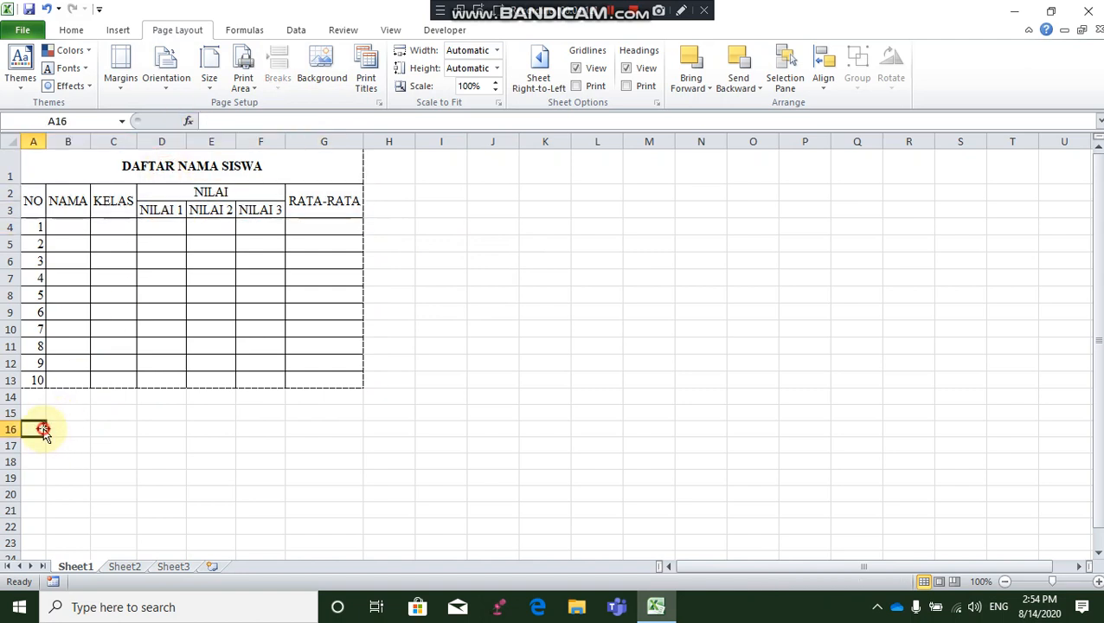
pyautogui.write('NAMA')
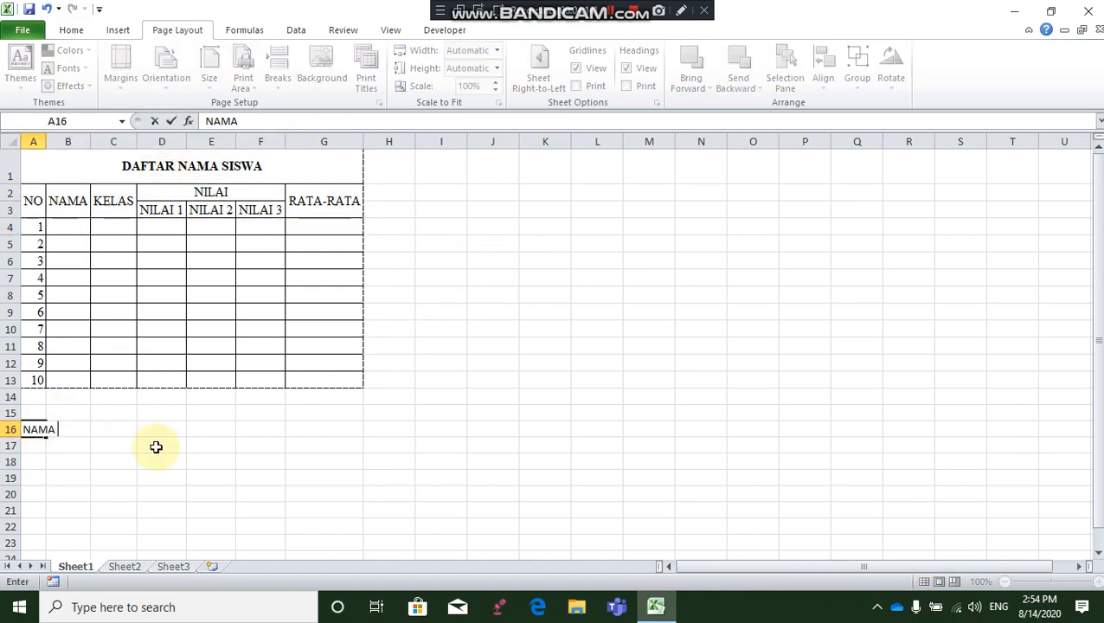
pyautogui.write(' 1')
pyautogui.press('Return')
pyautogui.write('BA')
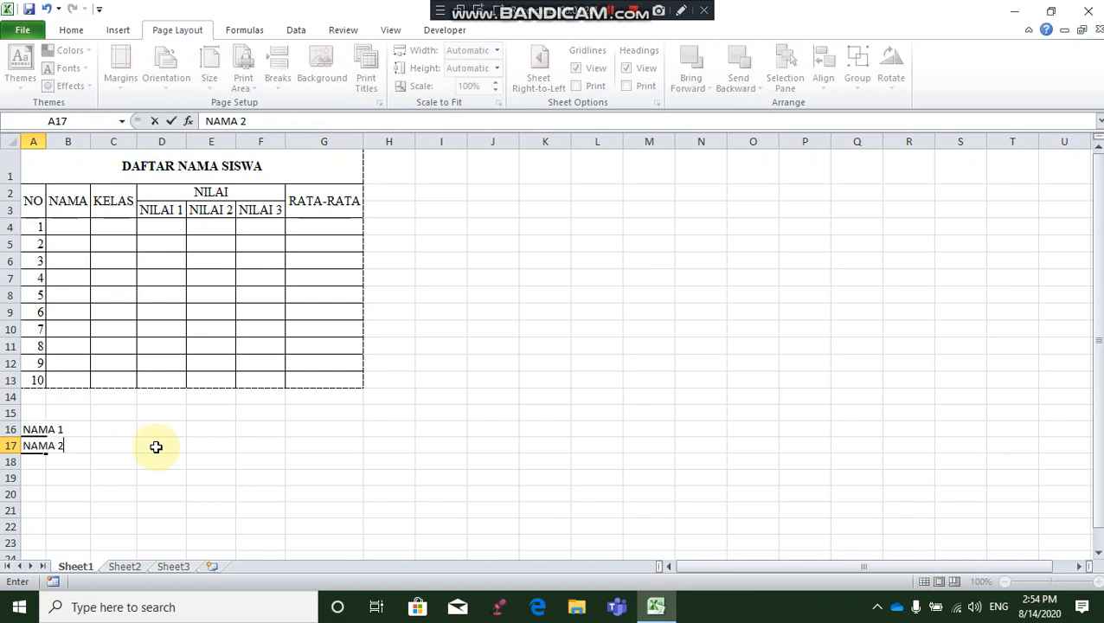
pyautogui.press('Return')
pyautogui.click(156, 446)
# - Set the print area to A1:G13 again, leaving out the two entries below the table
pyautogui.click(47, 170)
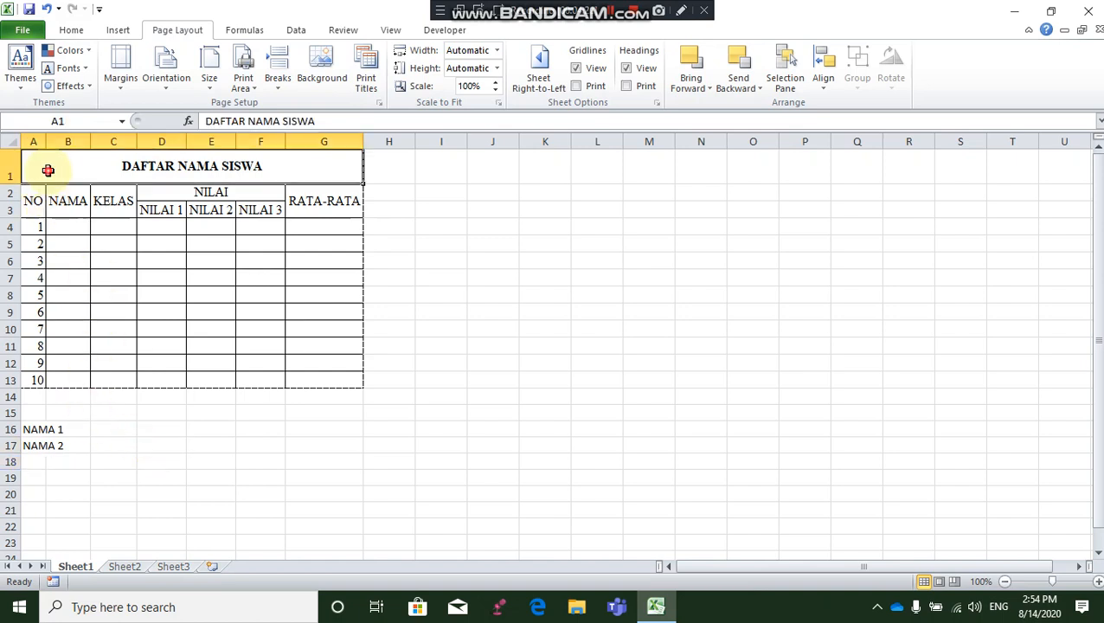
pyautogui.moveTo(47, 170); pyautogui.dragTo(351, 378)
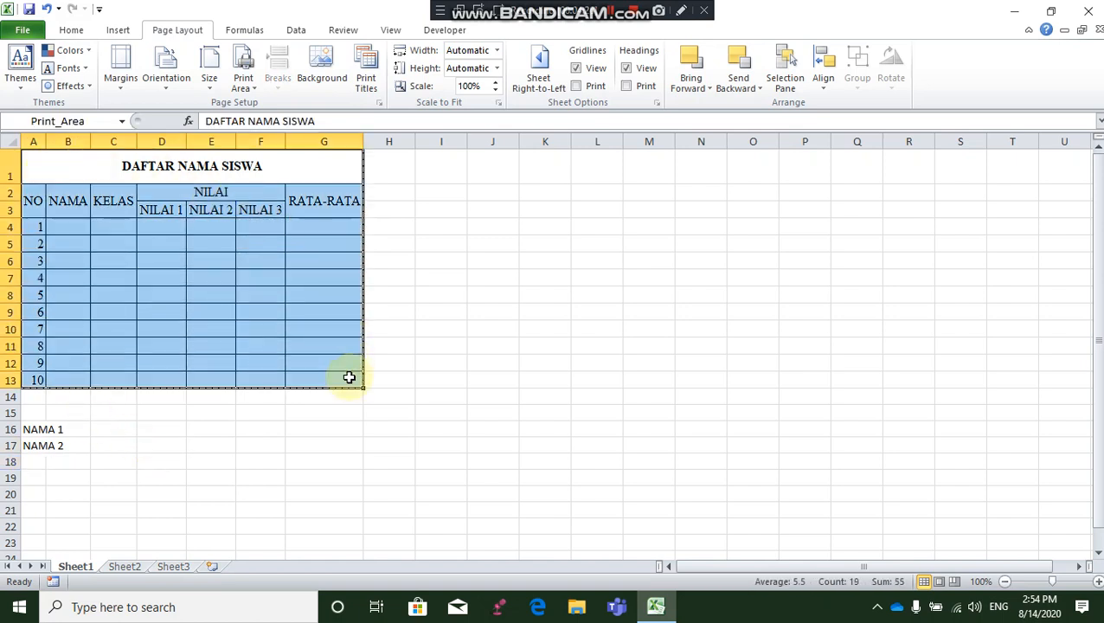
pyautogui.click(243, 82)
pyautogui.click(269, 106)
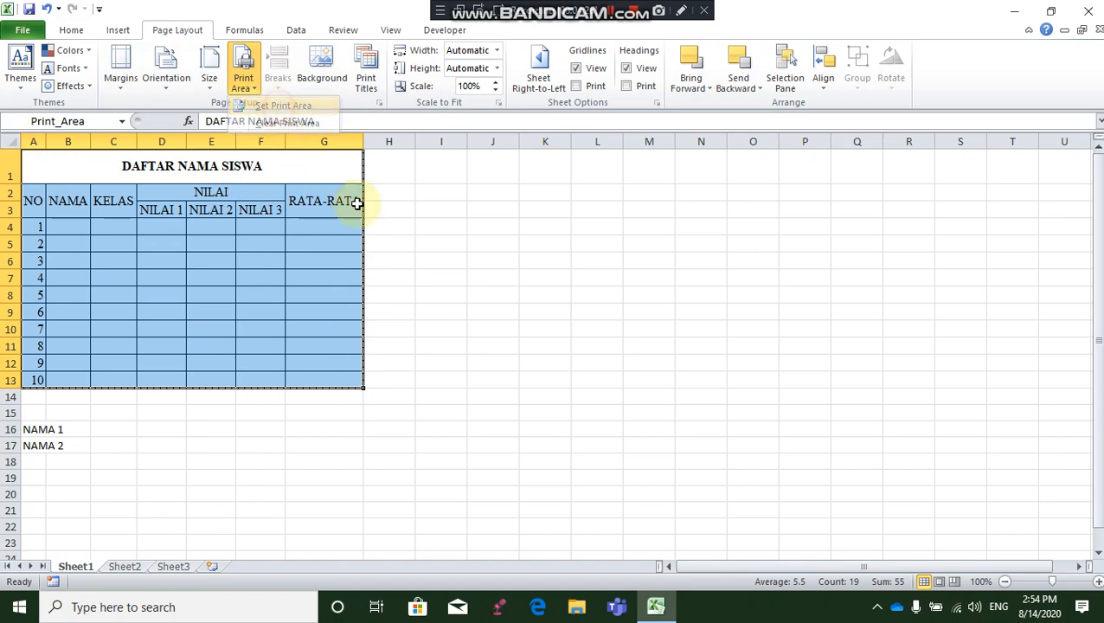
pyautogui.click(510, 258)
# - Apply the Normal margins preset and the A4 paper size to the sheet
pyautogui.moveTo(192, 166); pyautogui.dragTo(230, 384)
pyautogui.click(119, 86)
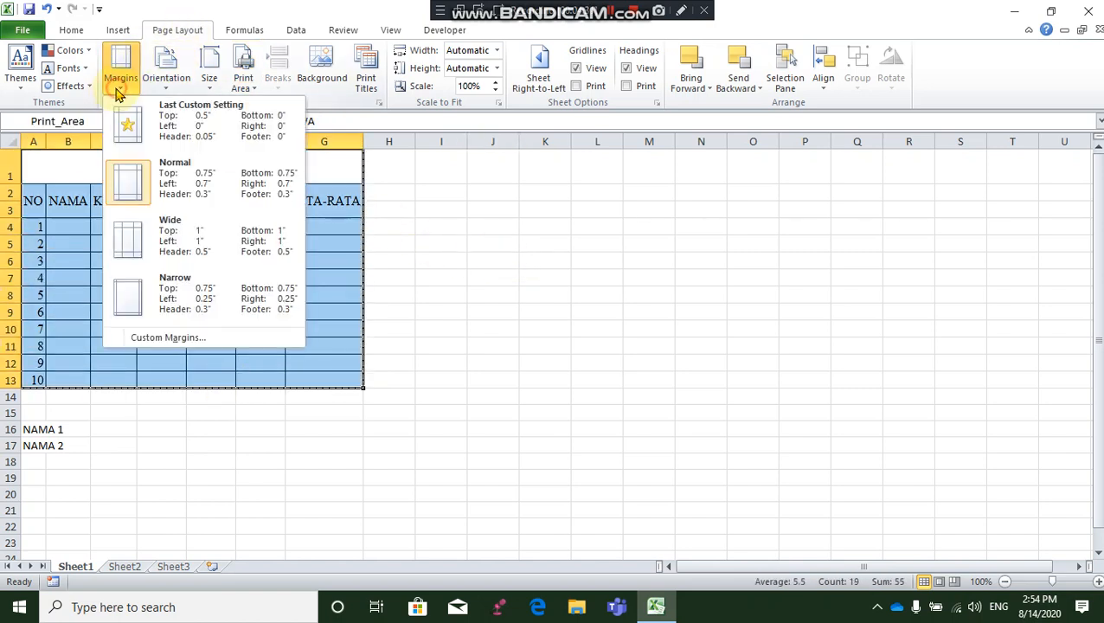
pyautogui.click(169, 181)
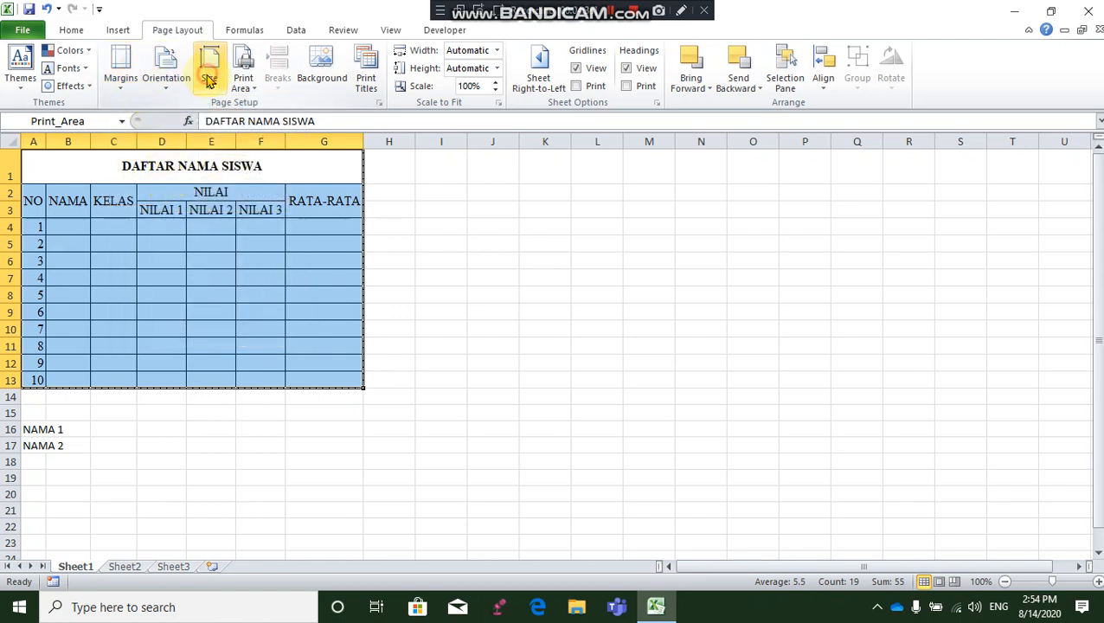
pyautogui.click(210, 86)
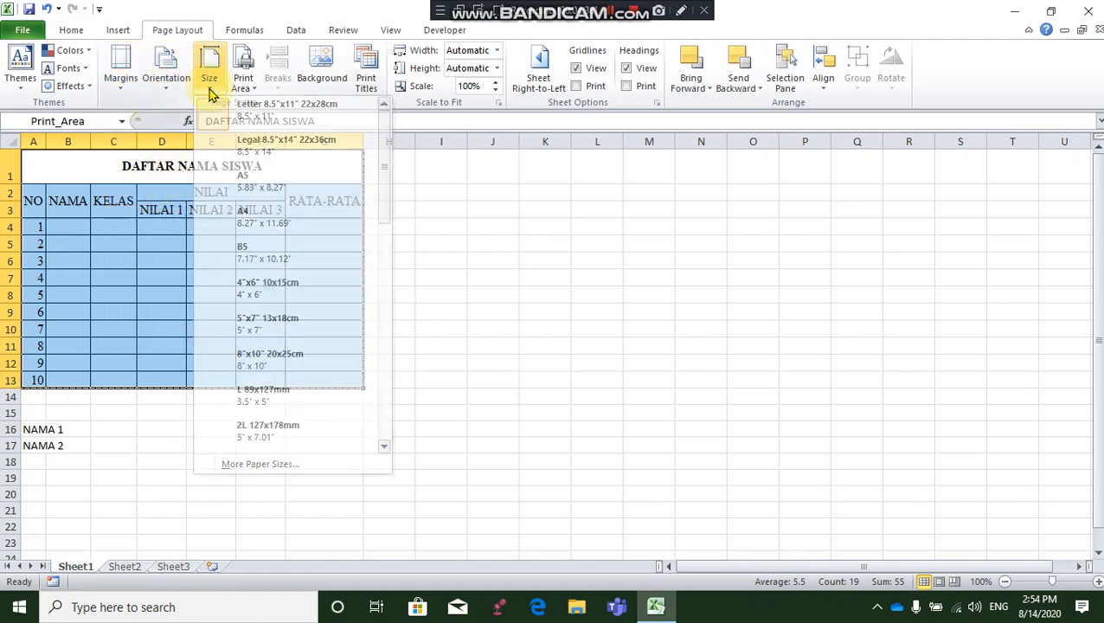
pyautogui.click(211, 87)
pyautogui.click(210, 87)
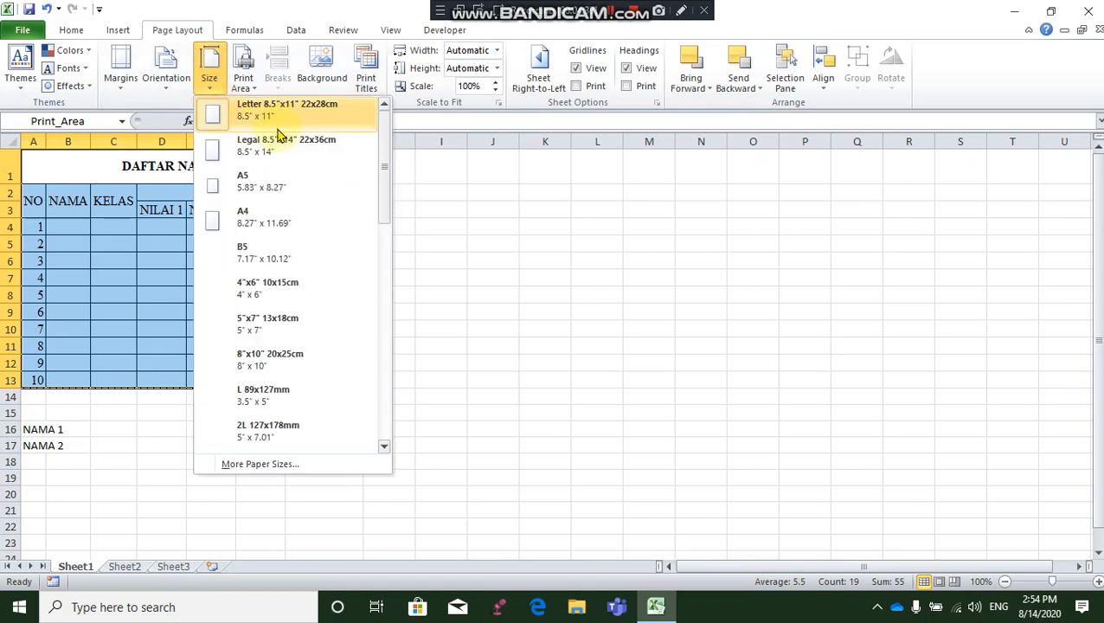
pyautogui.click(278, 223)
pyautogui.click(491, 256)
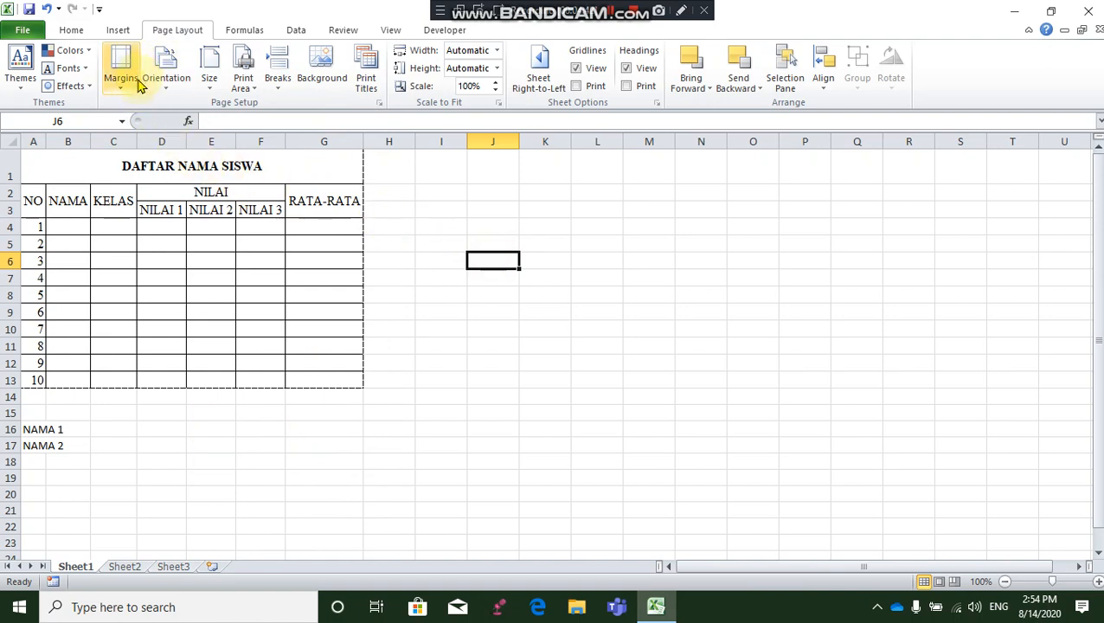
# - Try the landscape page orientation and set the sheet back to portrait
pyautogui.click(166, 79)
pyautogui.click(183, 123)
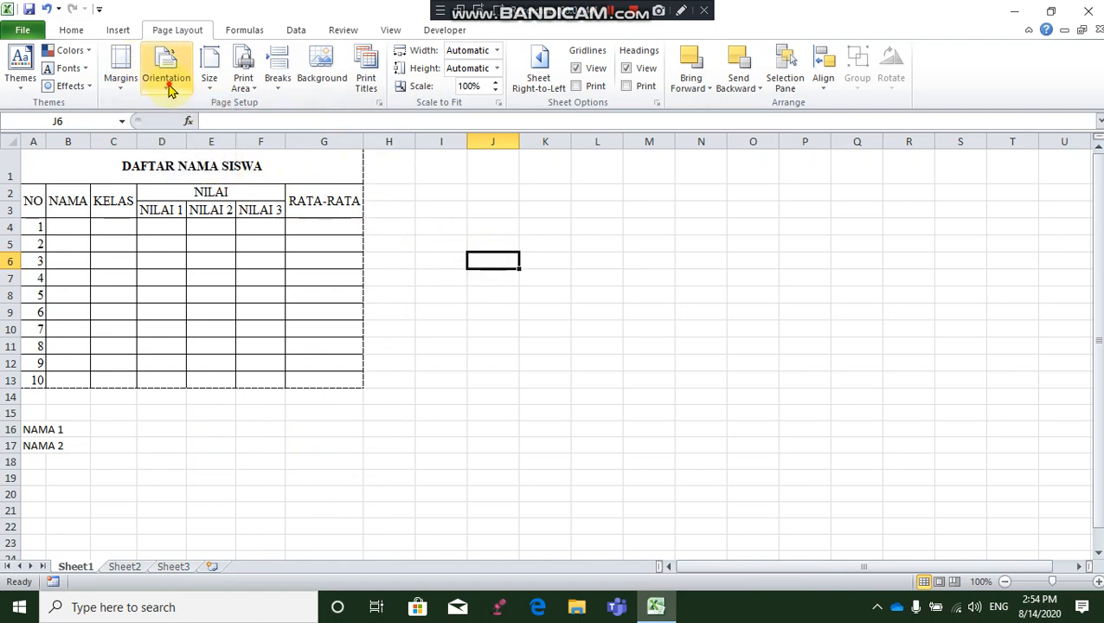
pyautogui.click(170, 85)
pyautogui.click(186, 150)
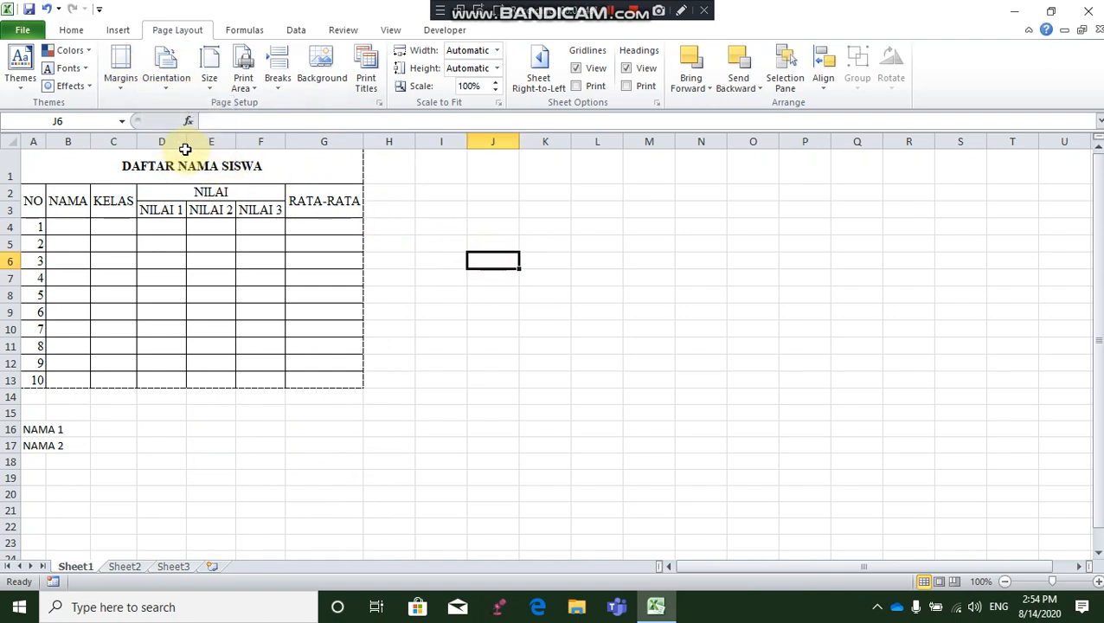
pyautogui.click(162, 79)
pyautogui.click(162, 114)
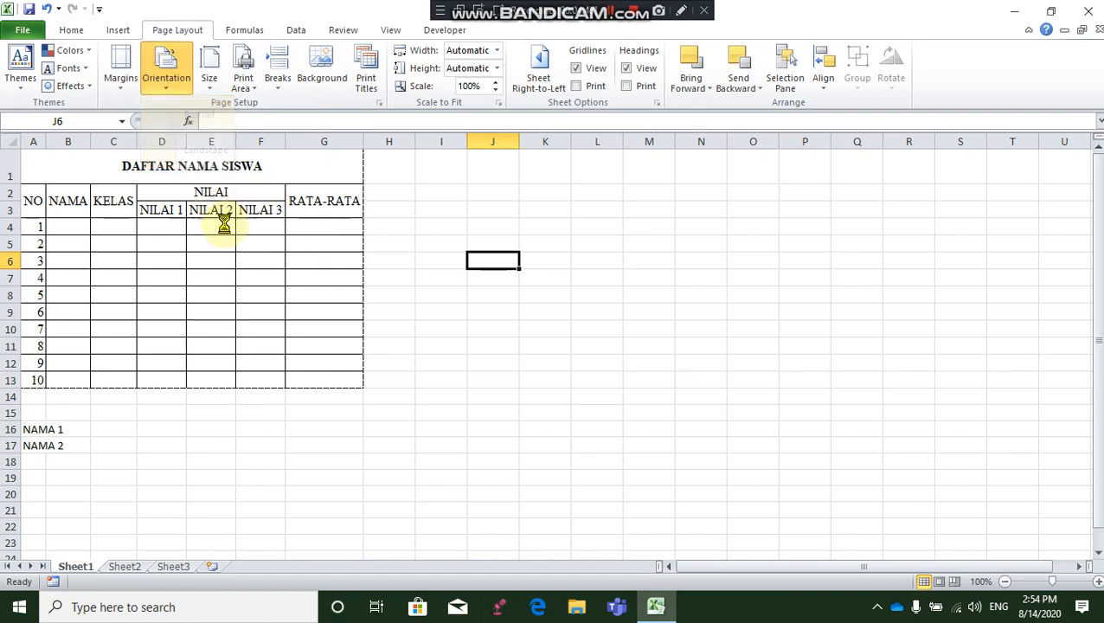
pyautogui.click(231, 258)
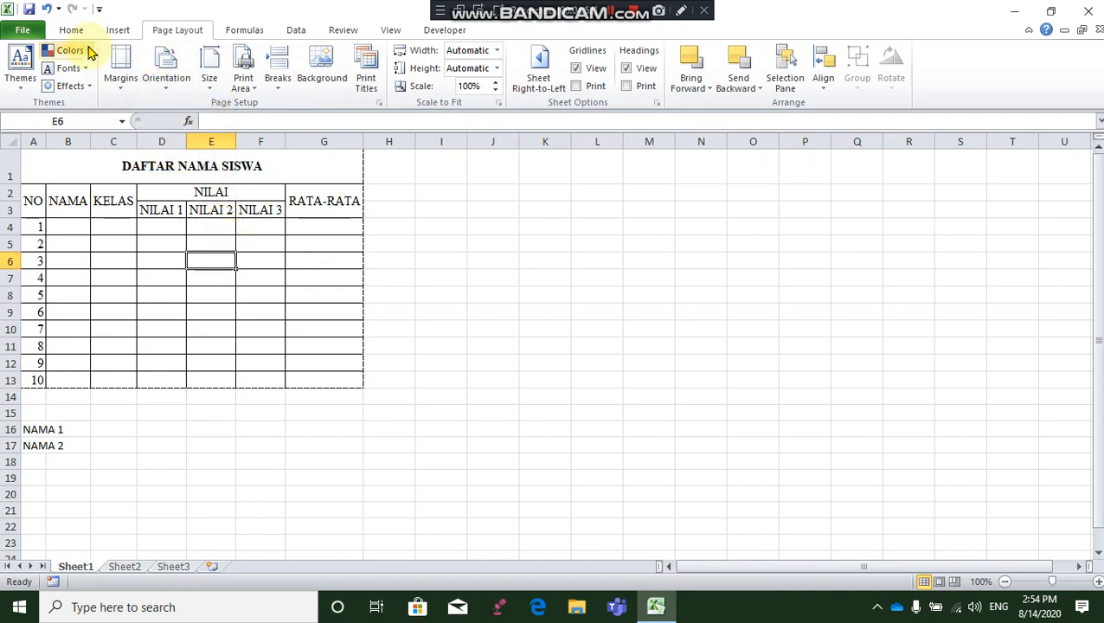
# - Open the print preview to check how the table is placed on the page
pyautogui.click(24, 31)
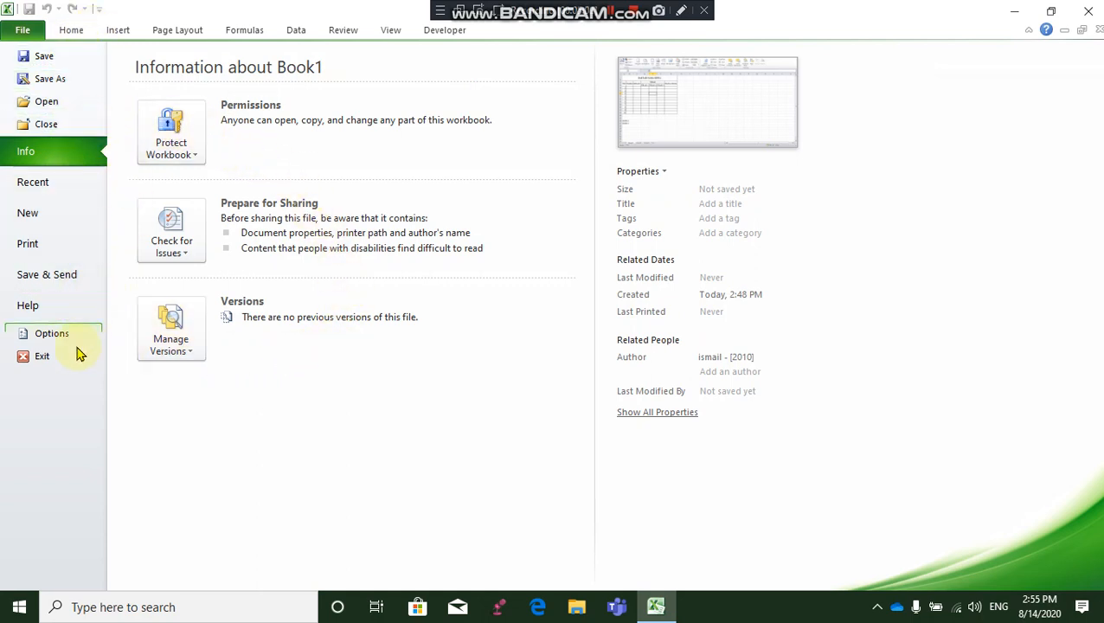
pyautogui.press('Escape')
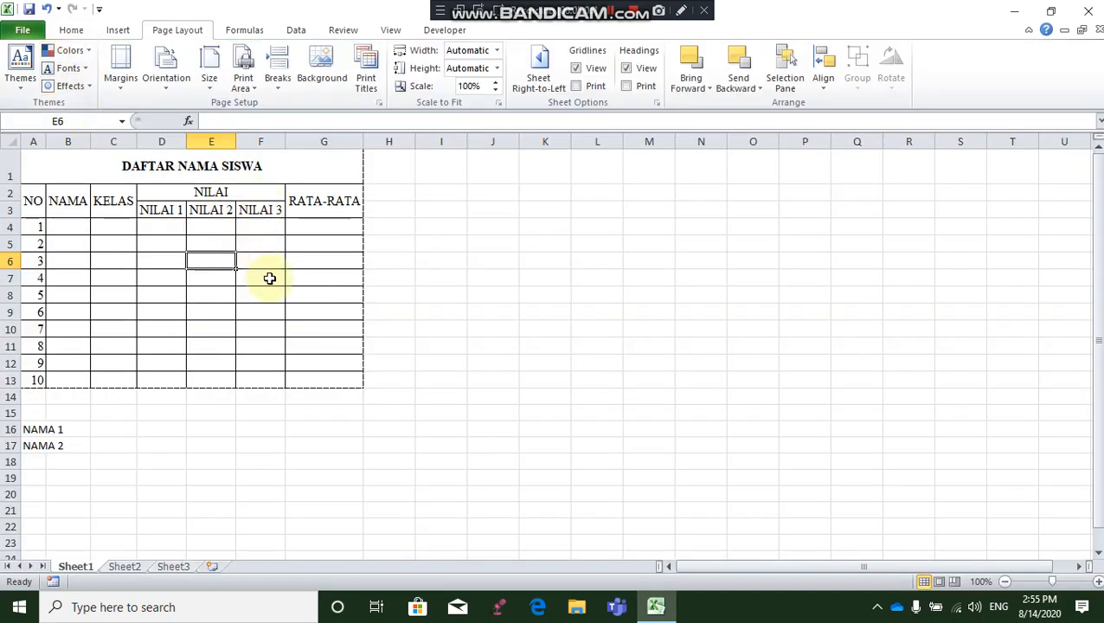
pyautogui.click(71, 31)
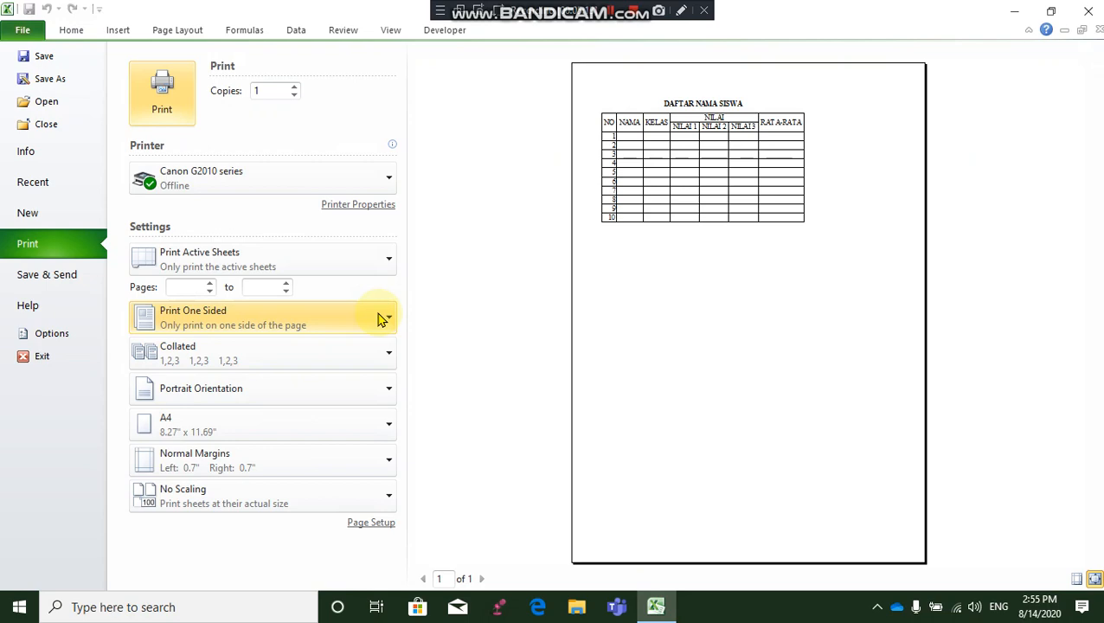
pyautogui.press('Escape')
pyautogui.click(21, 32)
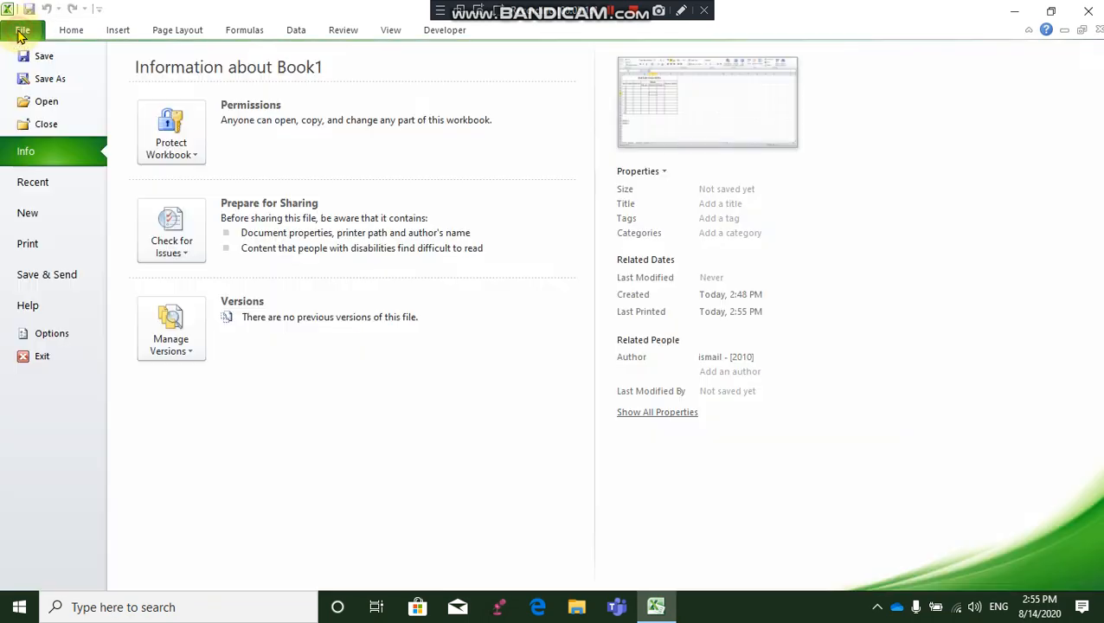
pyautogui.click(28, 250)
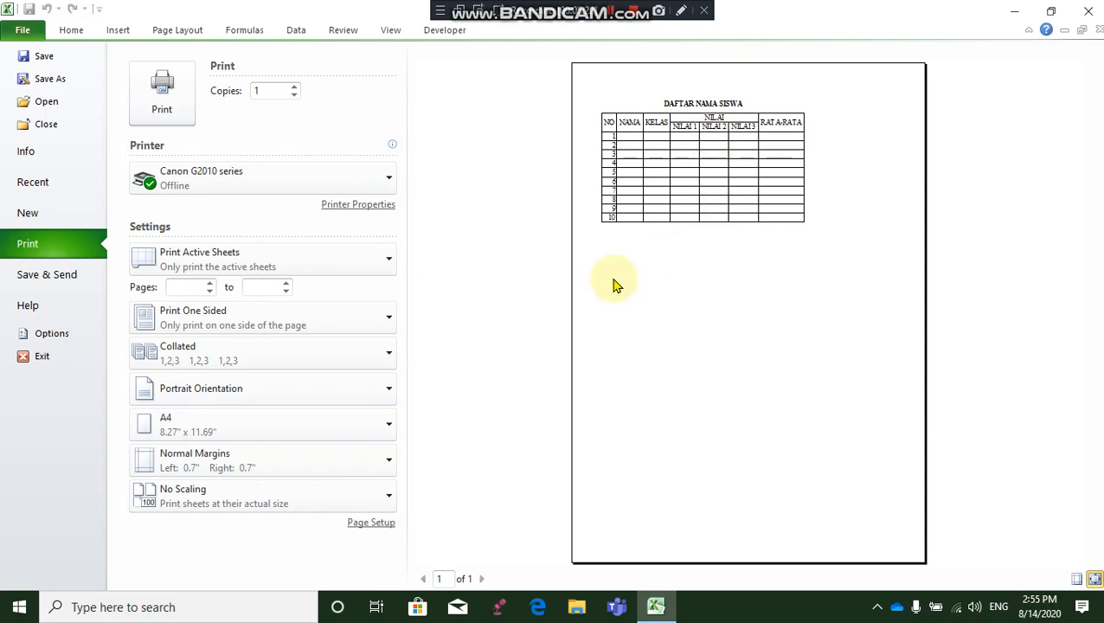
# - Center the table horizontally on the printed page
pyautogui.click(367, 524)
pyautogui.click(452, 141)
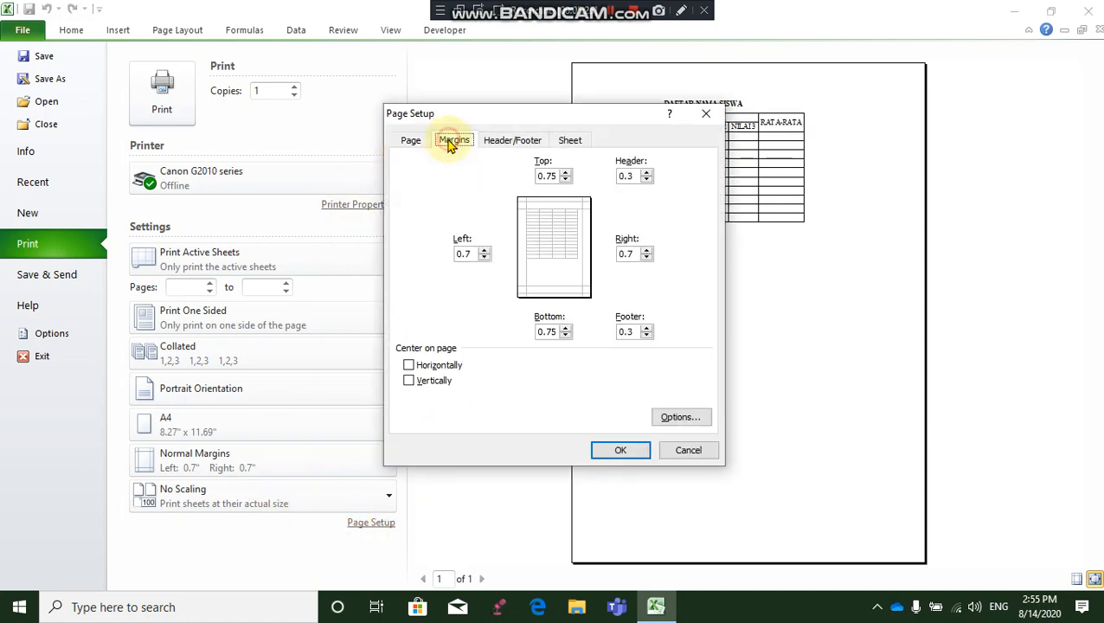
pyautogui.click(431, 370)
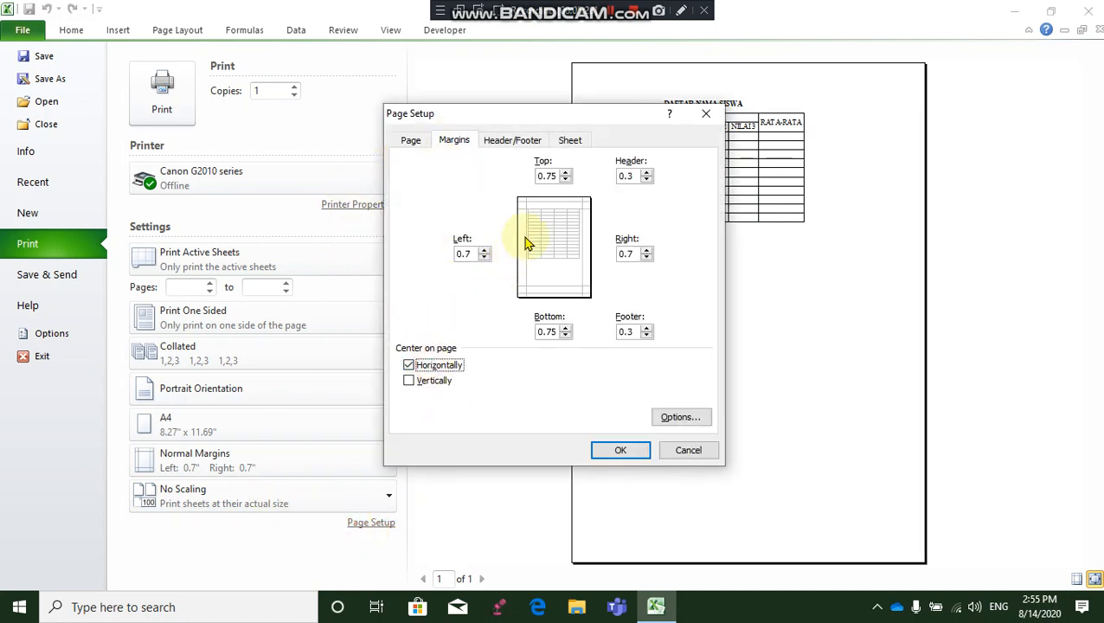
pyautogui.click(621, 450)
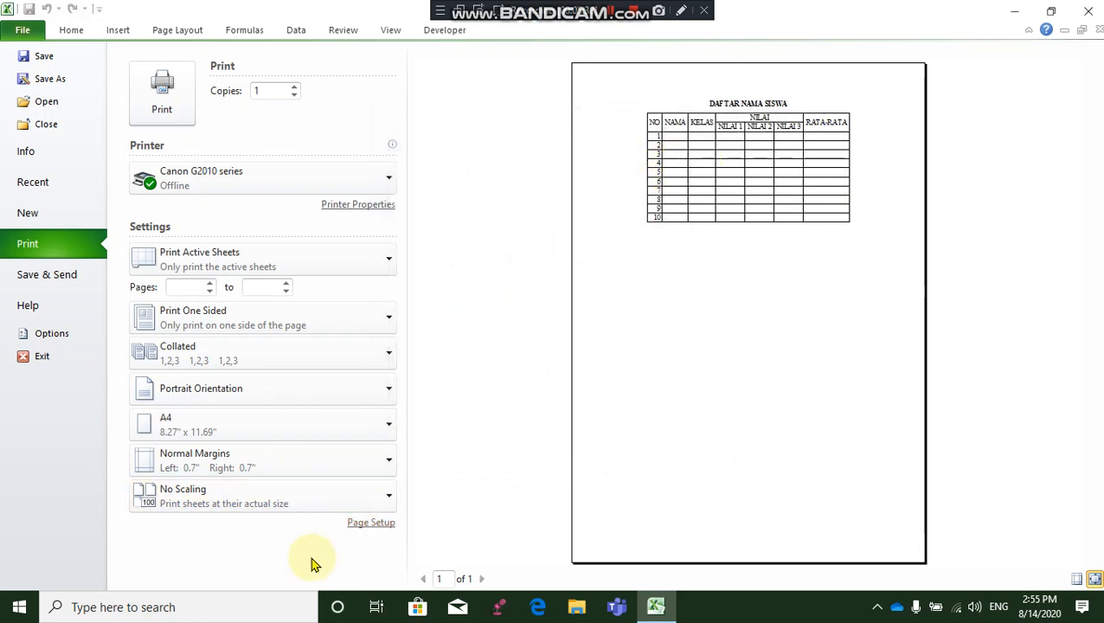
# - Center the table vertically on the printed page as well
pyautogui.click(366, 523)
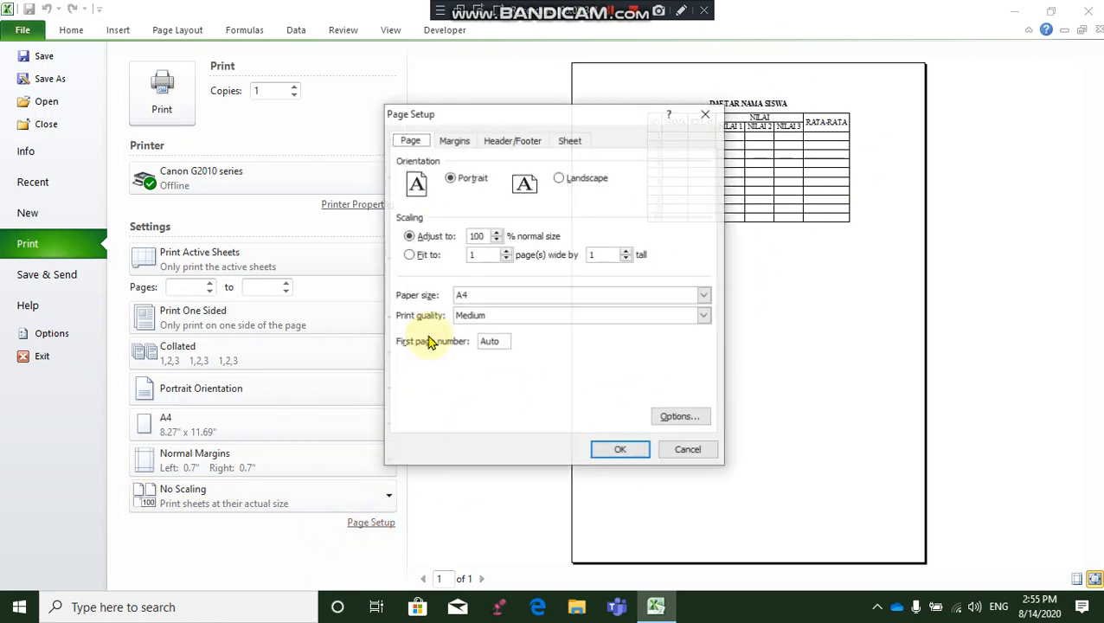
pyautogui.click(455, 141)
pyautogui.click(409, 381)
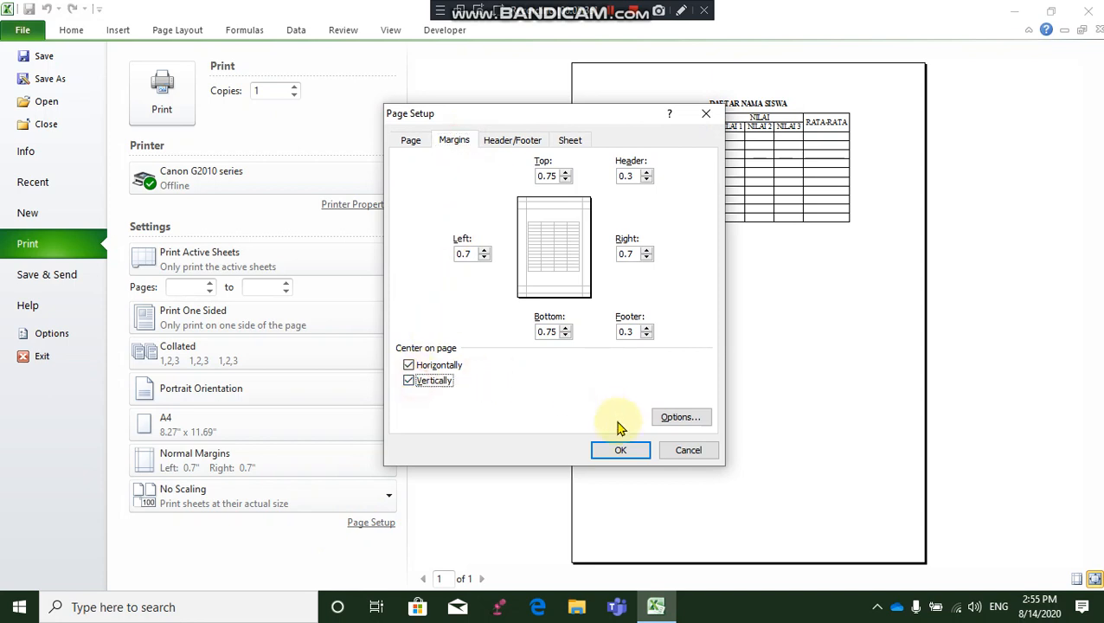
pyautogui.click(630, 449)
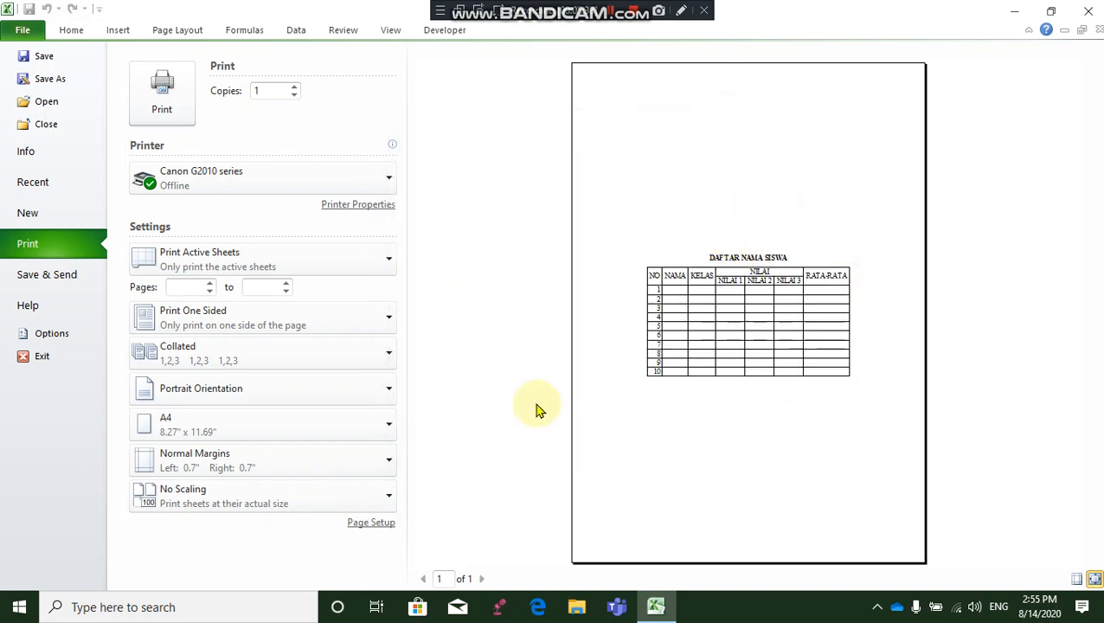
# - Turn off vertical centering on the page and return from the print preview to the worksheet
pyautogui.click(364, 524)
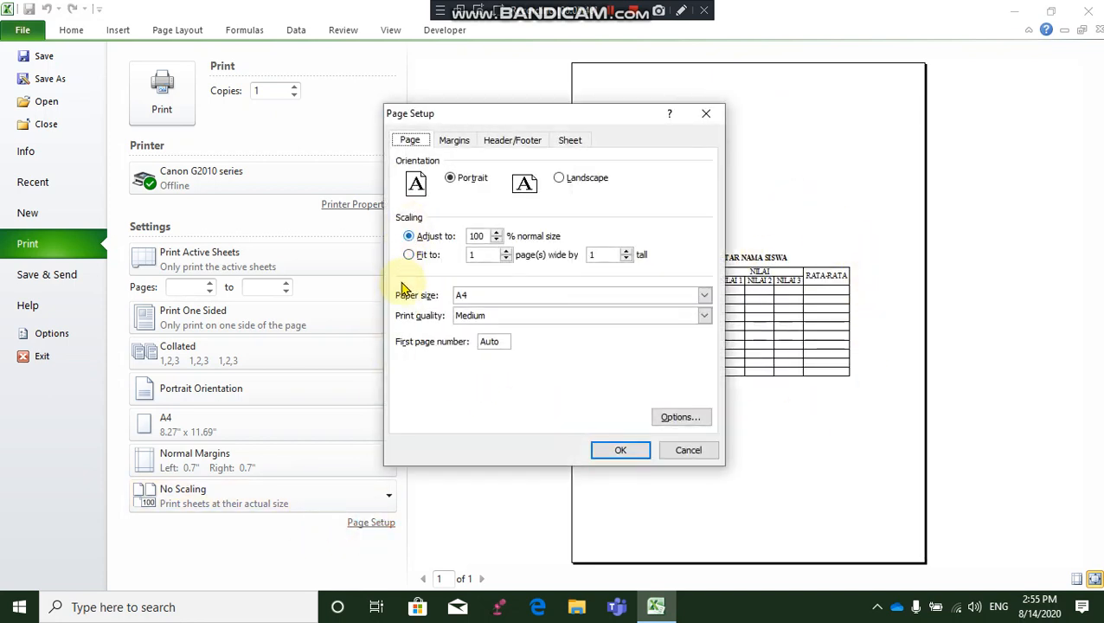
pyautogui.click(453, 140)
pyautogui.click(408, 381)
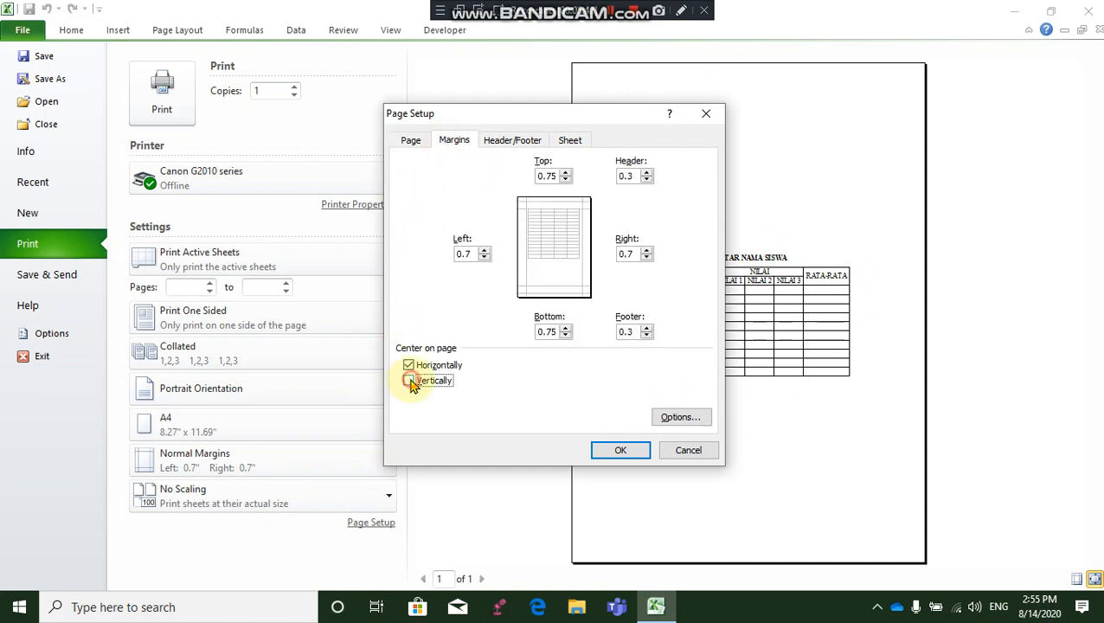
pyautogui.click(619, 450)
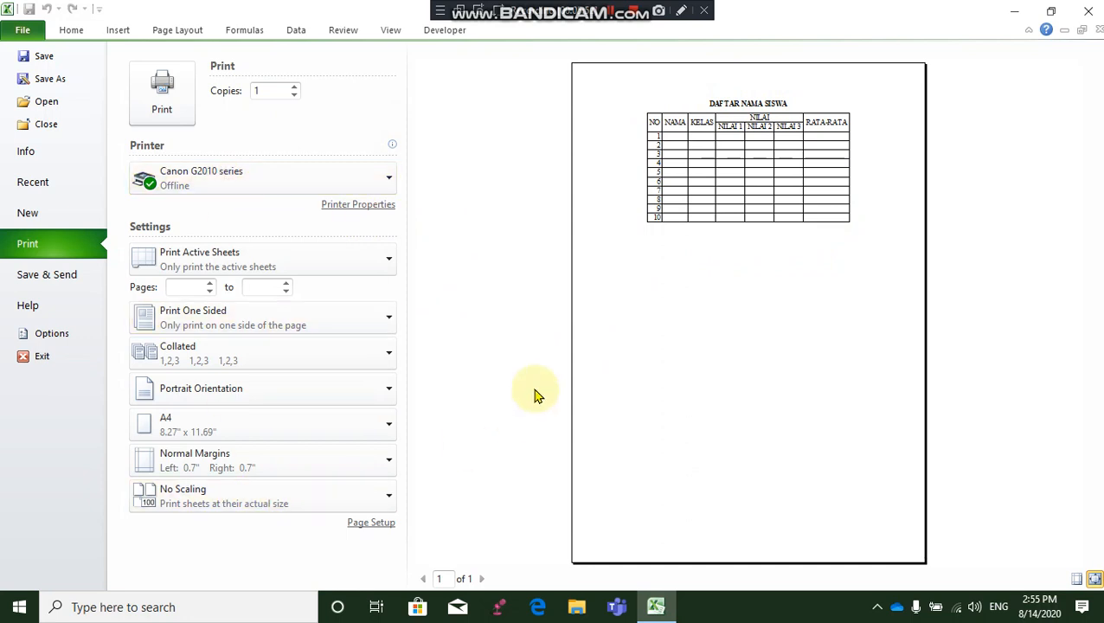
pyautogui.press('Escape')
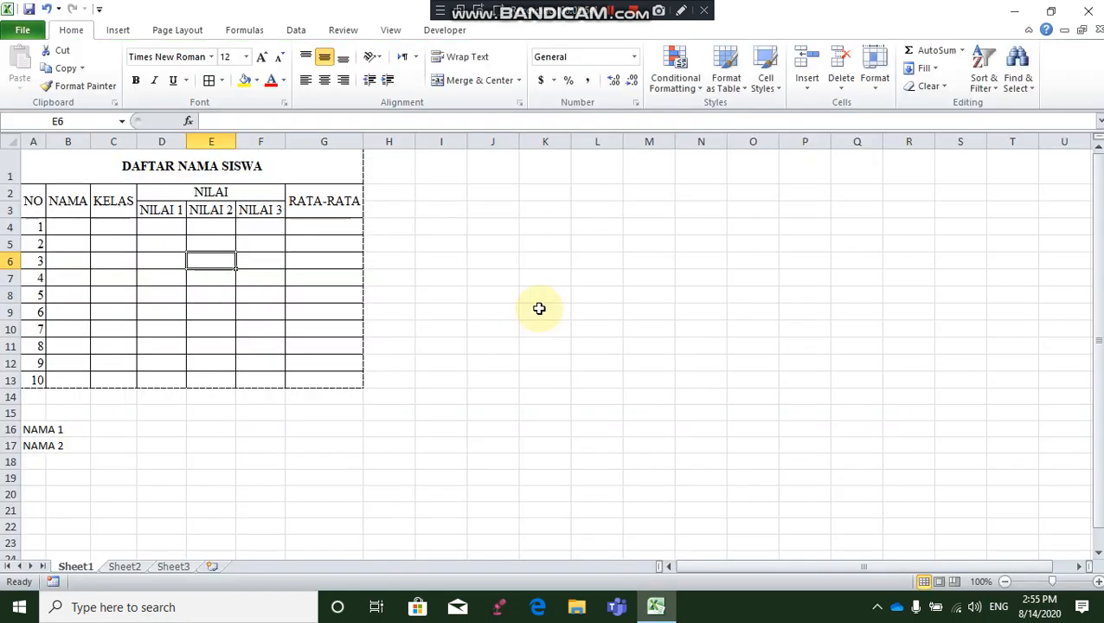
pyautogui.click(537, 310)
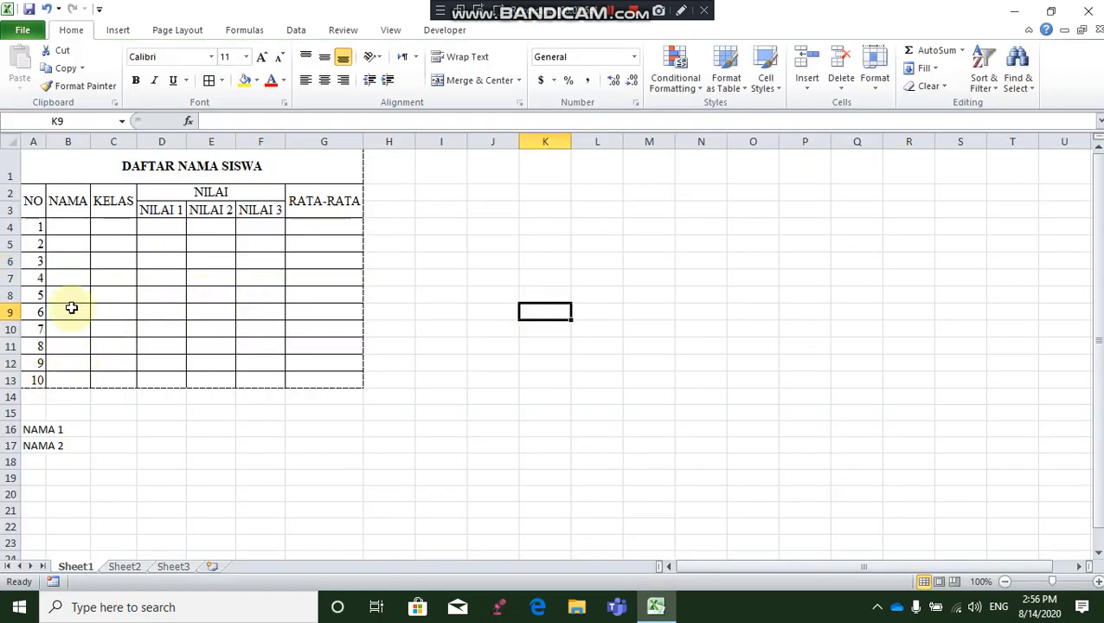
pyautogui.moveTo(131, 167); pyautogui.dragTo(134, 189)
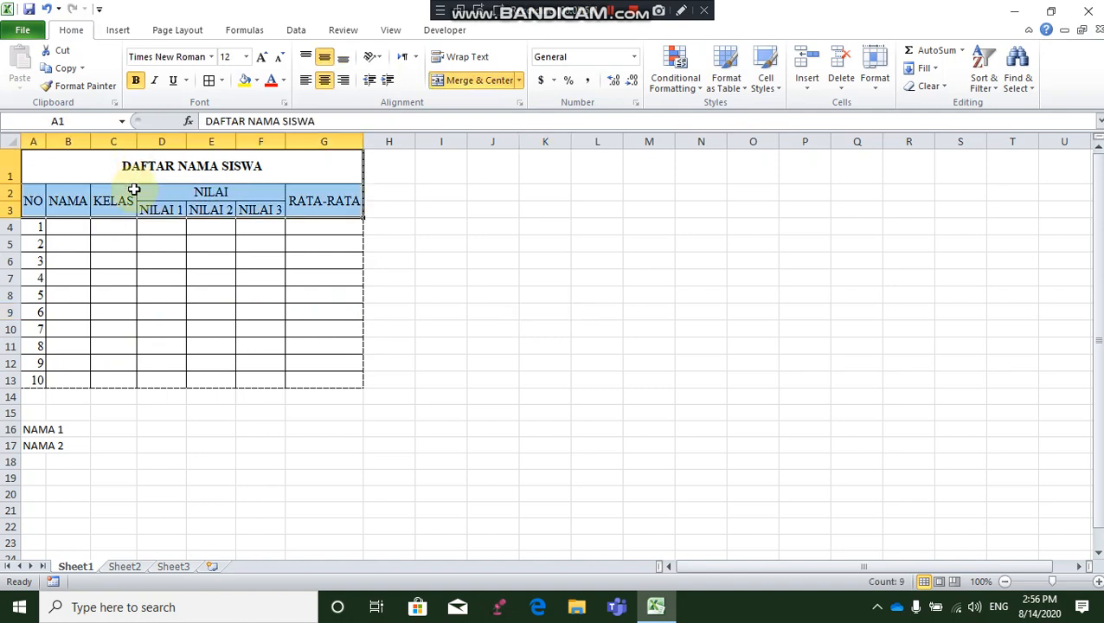
pyautogui.click(222, 293)
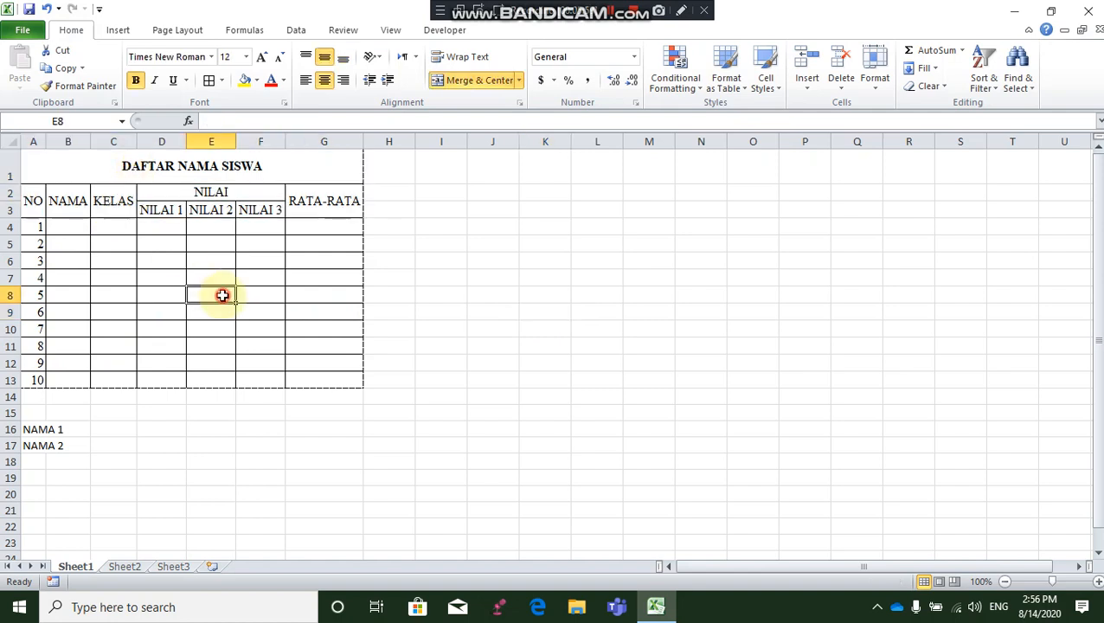
# - Insert 26 blank rows into the table above the row numbered 8, at sheet row 11
pyautogui.click(10, 346)
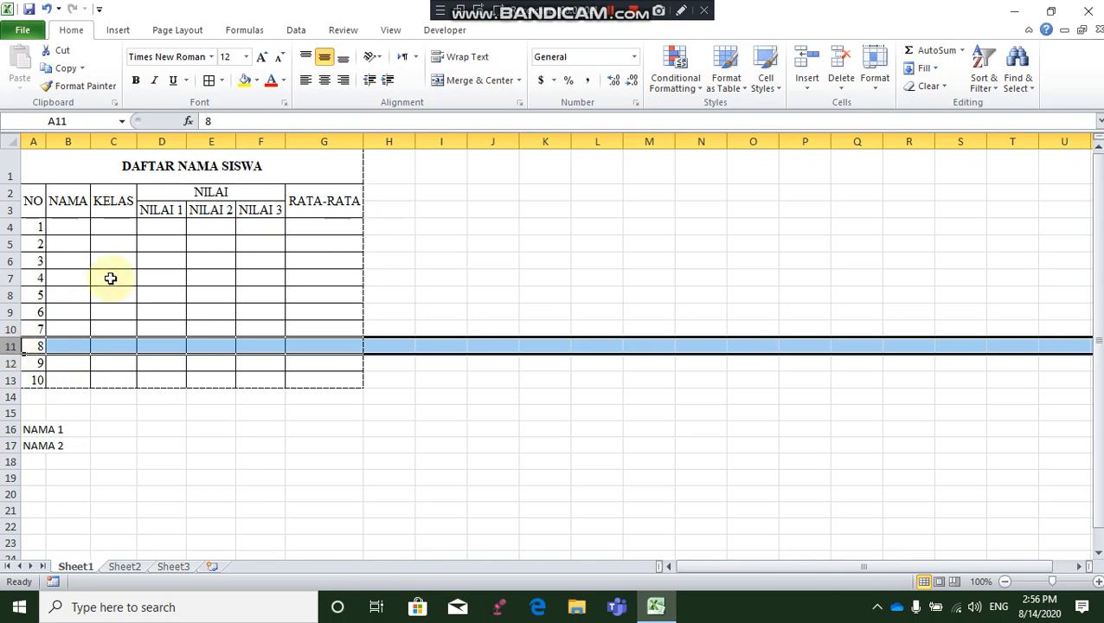
pyautogui.click(803, 65)
pyautogui.click(803, 65)
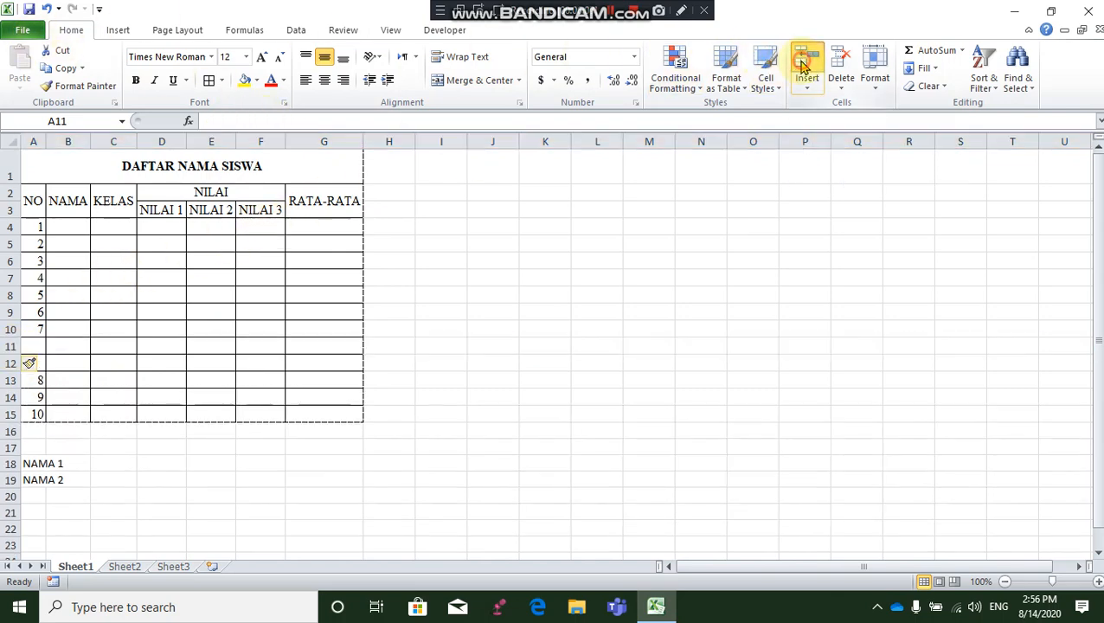
pyautogui.click(803, 66)
pyautogui.click(802, 65)
pyautogui.click(803, 66)
pyautogui.click(803, 66)
pyautogui.click(803, 66)
pyautogui.click(803, 66)
pyautogui.click(803, 66)
pyautogui.click(803, 66)
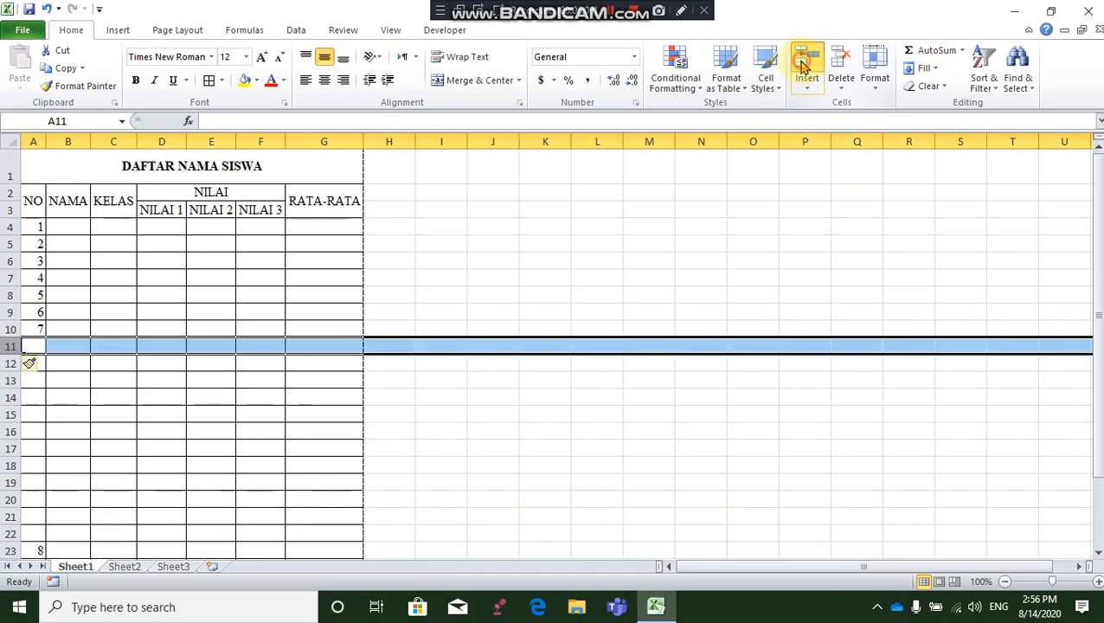
pyautogui.click(802, 62)
pyautogui.click(801, 59)
pyautogui.click(801, 61)
pyautogui.click(801, 60)
pyautogui.click(801, 60)
pyautogui.click(801, 60)
pyautogui.click(802, 62)
pyautogui.click(801, 63)
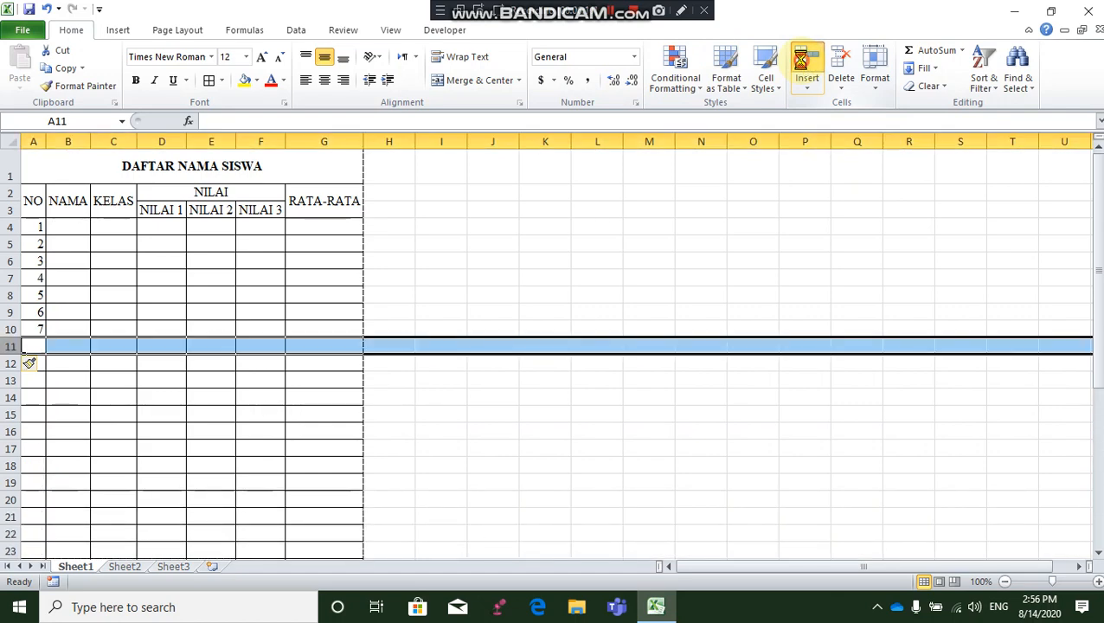
pyautogui.click(801, 63)
pyautogui.click(802, 62)
# - Fill the NO column's numbering from 6 down through the inserted rows to 36
pyautogui.moveTo(33, 312); pyautogui.dragTo(60, 494)
pyautogui.scroll(7, 153, 413)
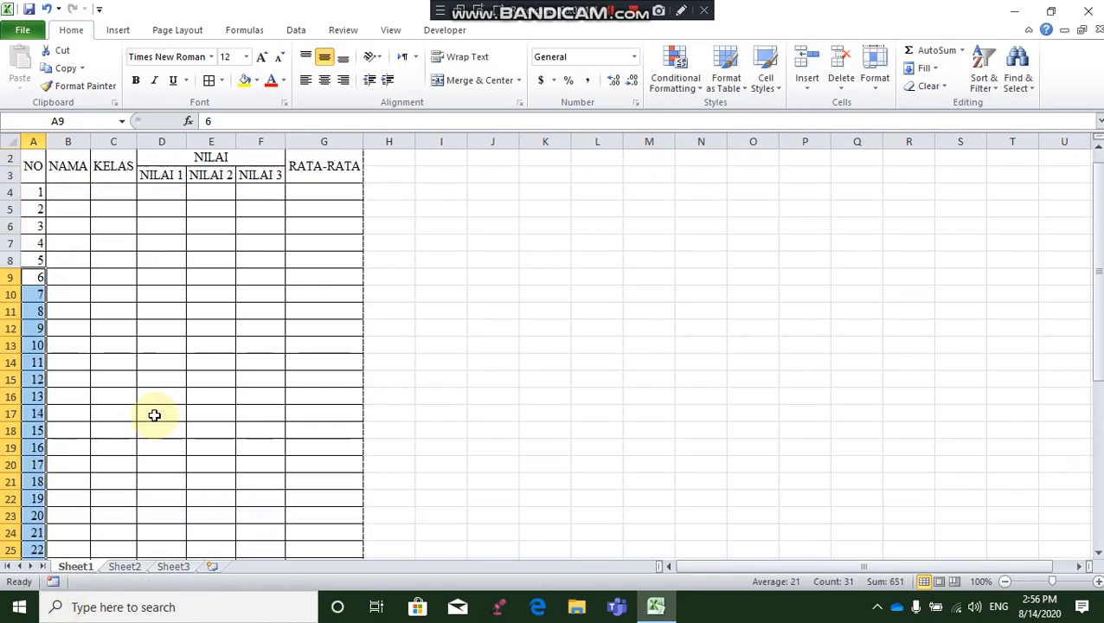
pyautogui.click(154, 415)
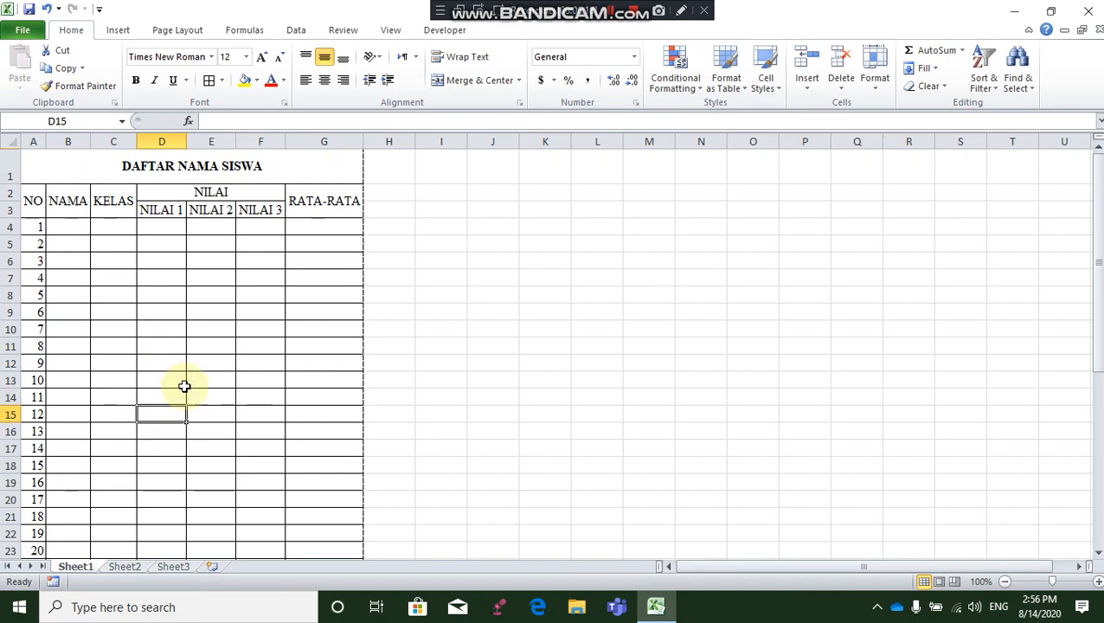
# - Set the print area to the whole extended table, from the title down to number 36 (A1:G39)
pyautogui.click(222, 166)
pyautogui.moveTo(223, 166); pyautogui.dragTo(185, 532)
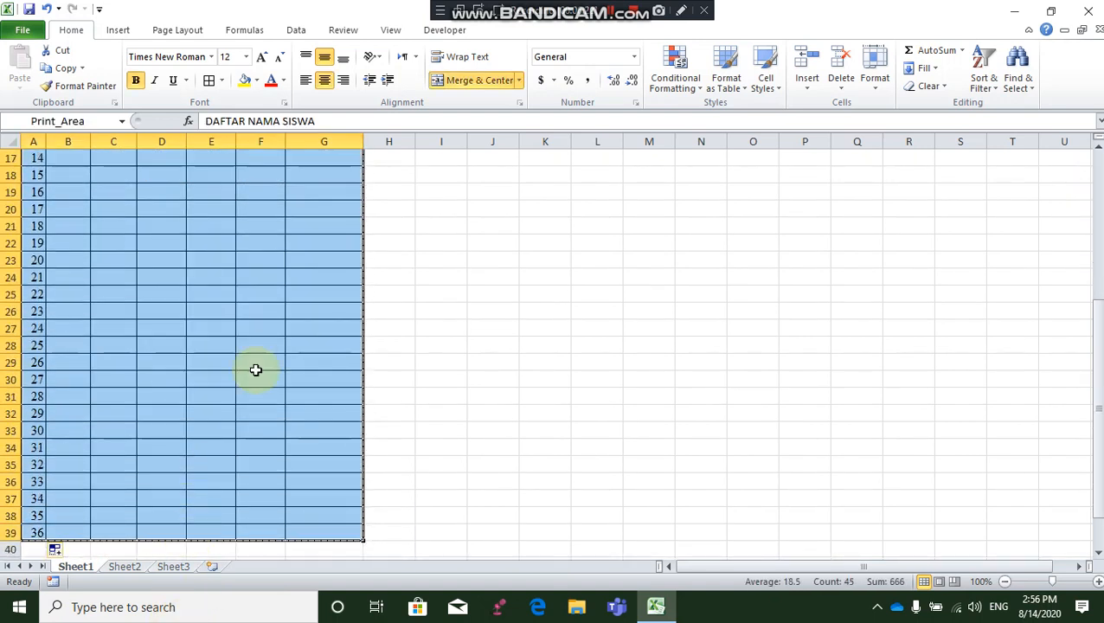
pyautogui.click(178, 29)
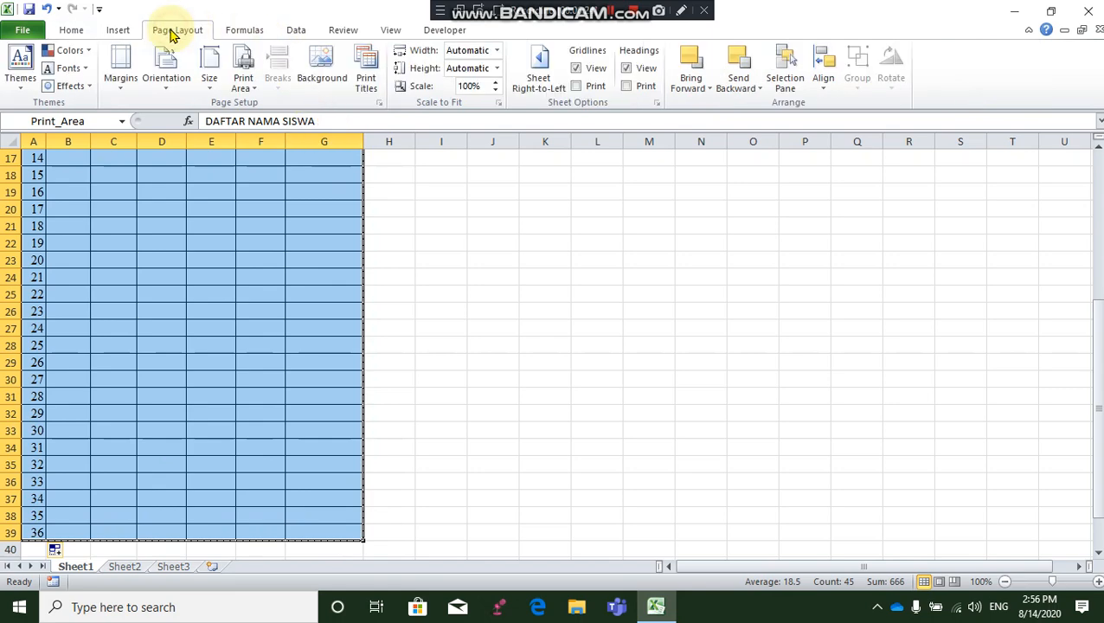
pyautogui.click(251, 86)
pyautogui.click(283, 105)
pyautogui.scroll(5, 271, 283)
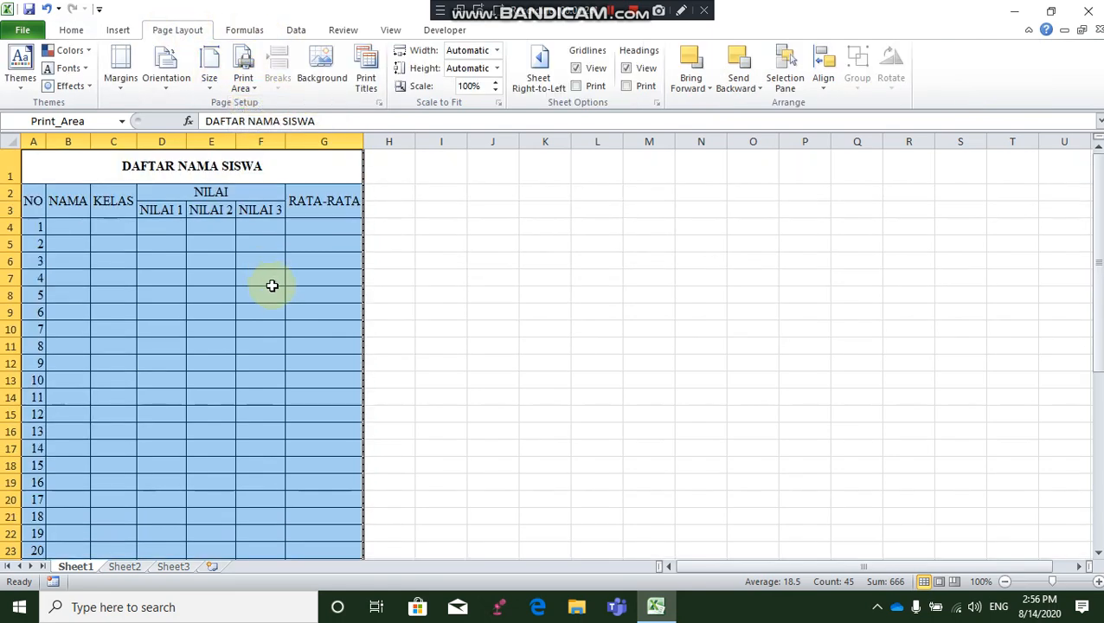
# - Check the extended table in the print preview and return to the worksheet
pyautogui.click(272, 284)
pyautogui.hotkey('ctrl', 'p')
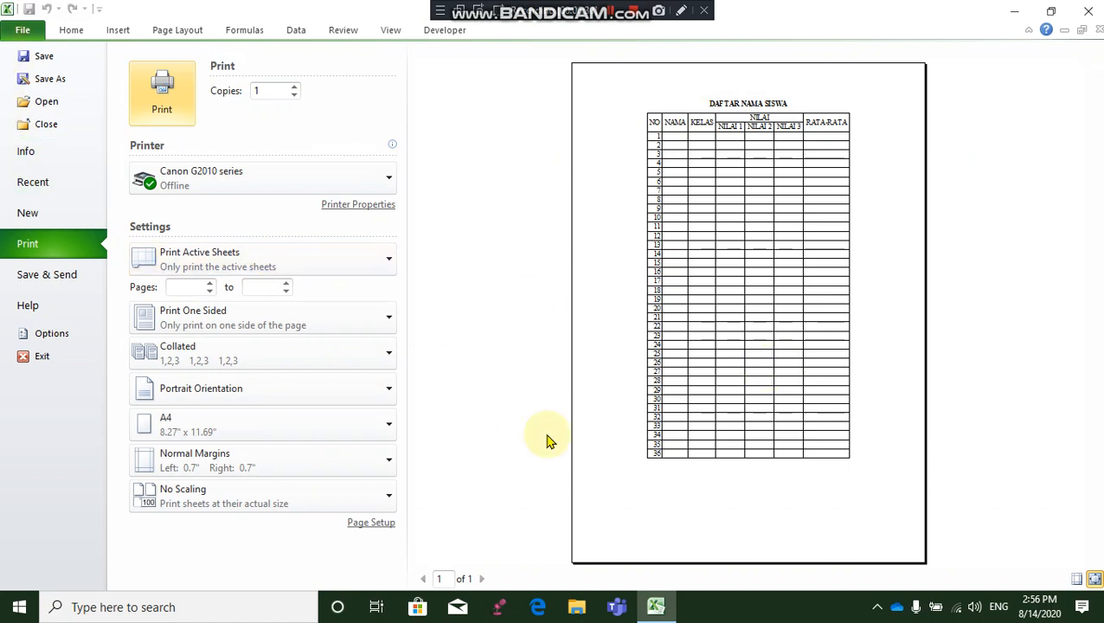
pyautogui.press('Escape')
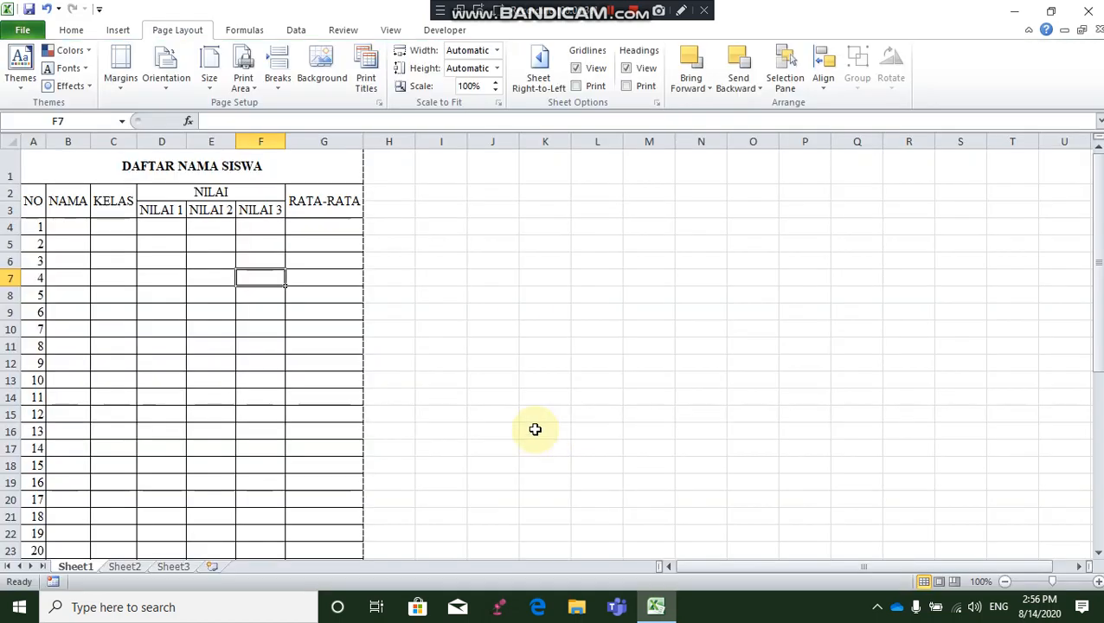
# - Insert 20 more blank rows into the table above the row numbered 11, at sheet row 14
pyautogui.click(5, 396)
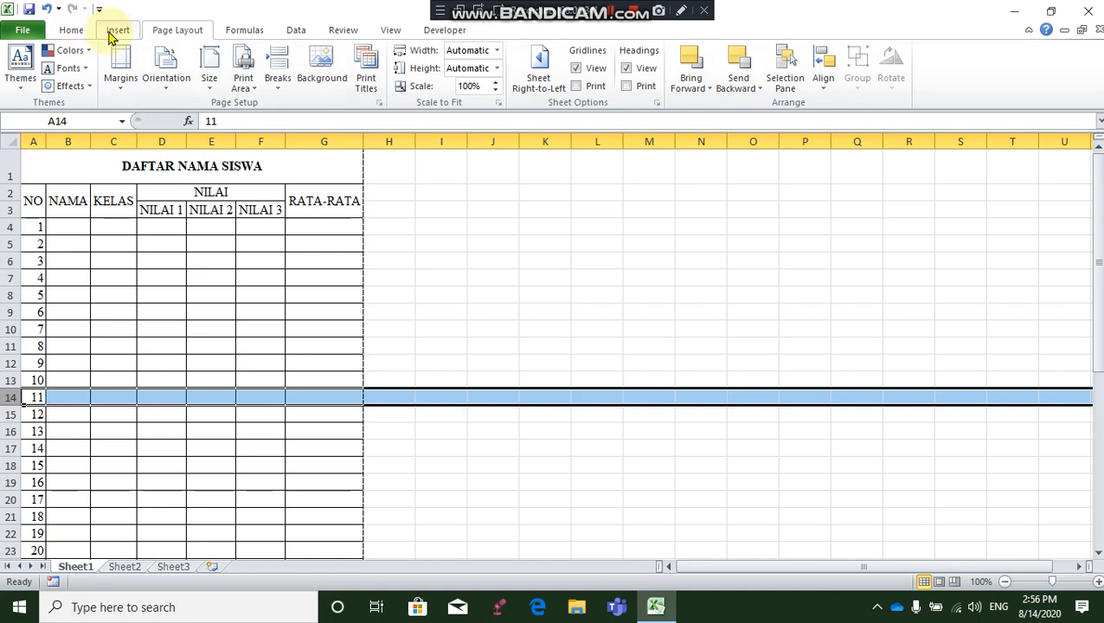
pyautogui.click(110, 35)
pyautogui.click(74, 33)
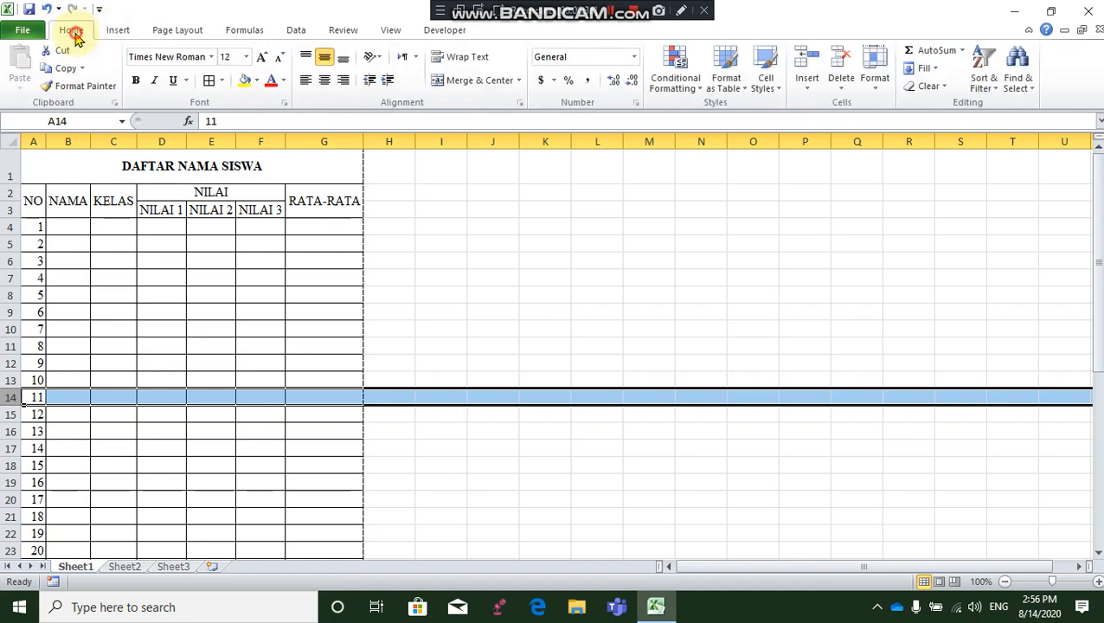
pyautogui.click(808, 59)
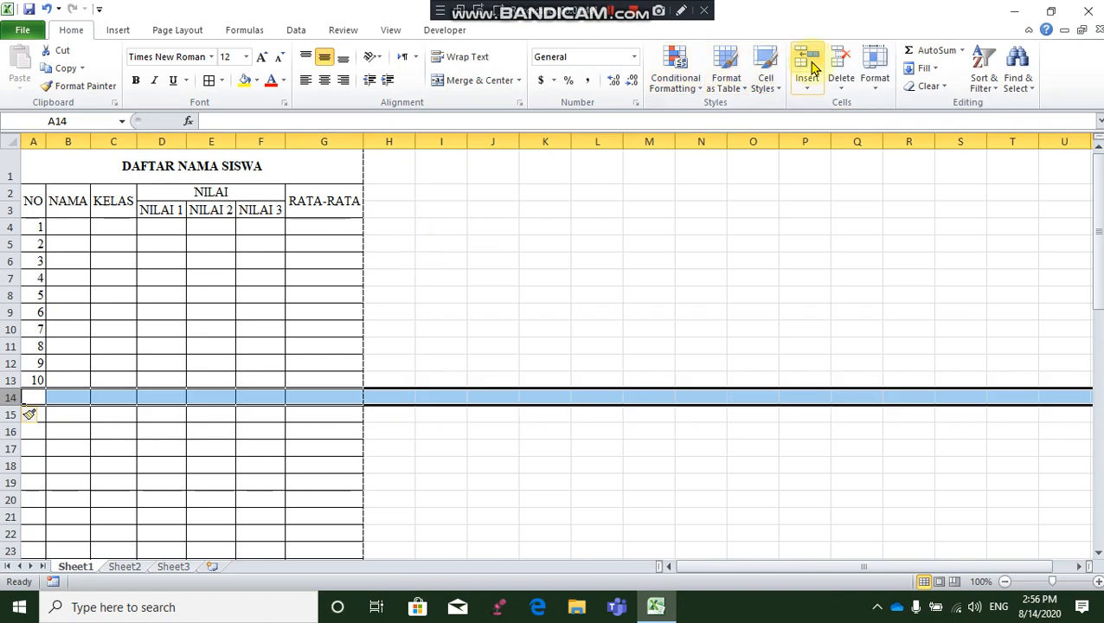
# - Fill the NO column's numbering from 9 down to 56 across the new rows
pyautogui.click(167, 348)
pyautogui.moveTo(32, 364); pyautogui.dragTo(36, 474)
pyautogui.scroll(7, 225, 355)
pyautogui.scroll(6, 225, 355)
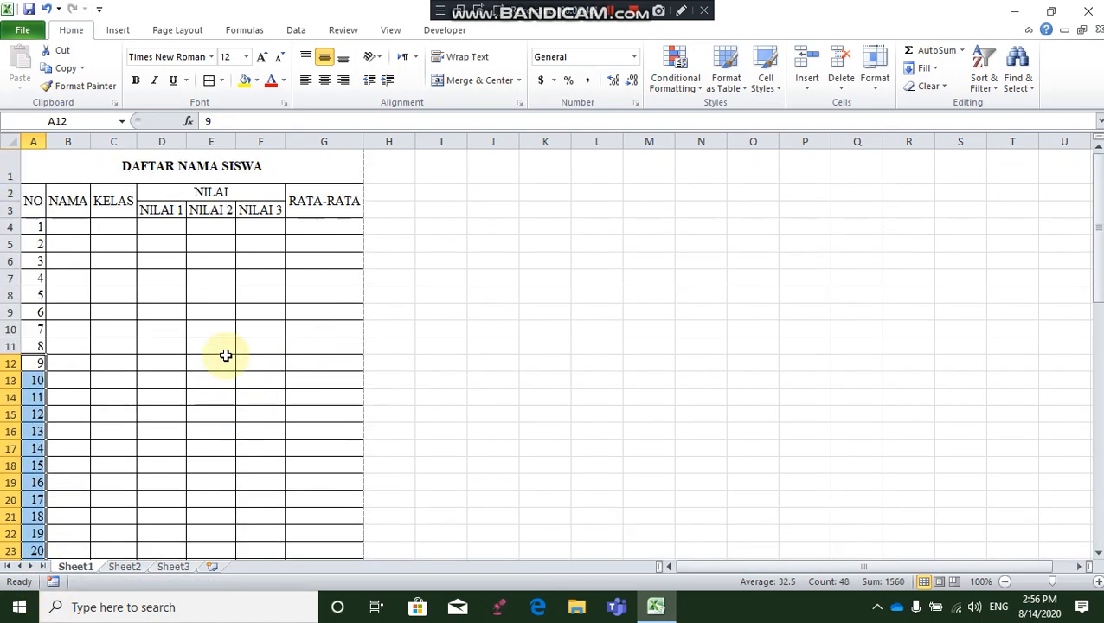
# - Compare the header on all pages in the print preview, then return to the worksheet and look through the table rows
pyautogui.hotkey('ctrl', 'p')
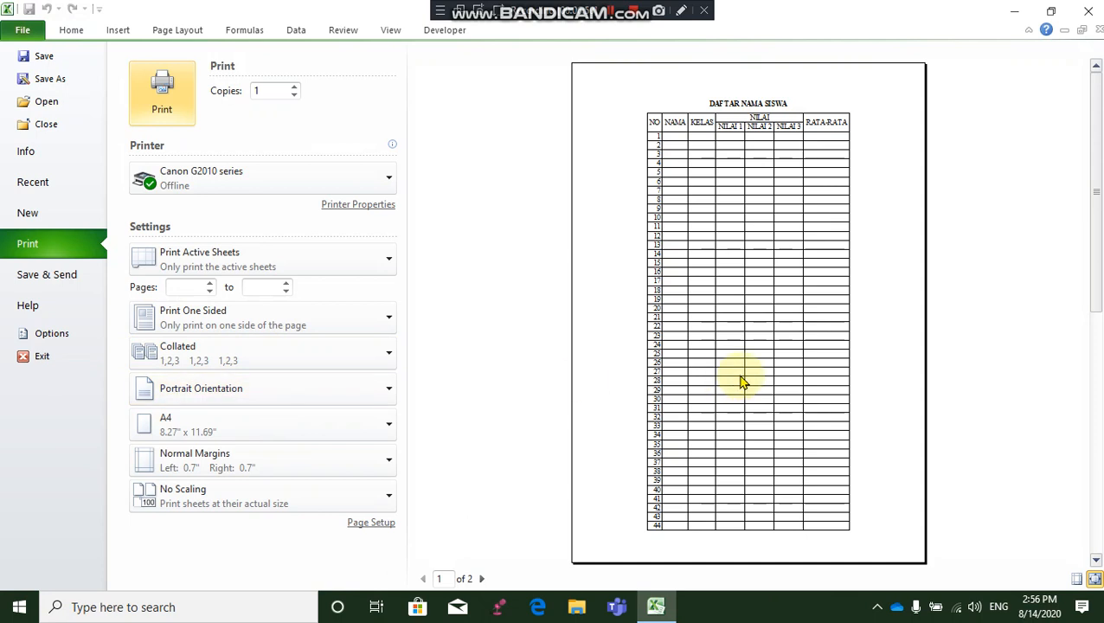
pyautogui.scroll(-1, 738, 375)
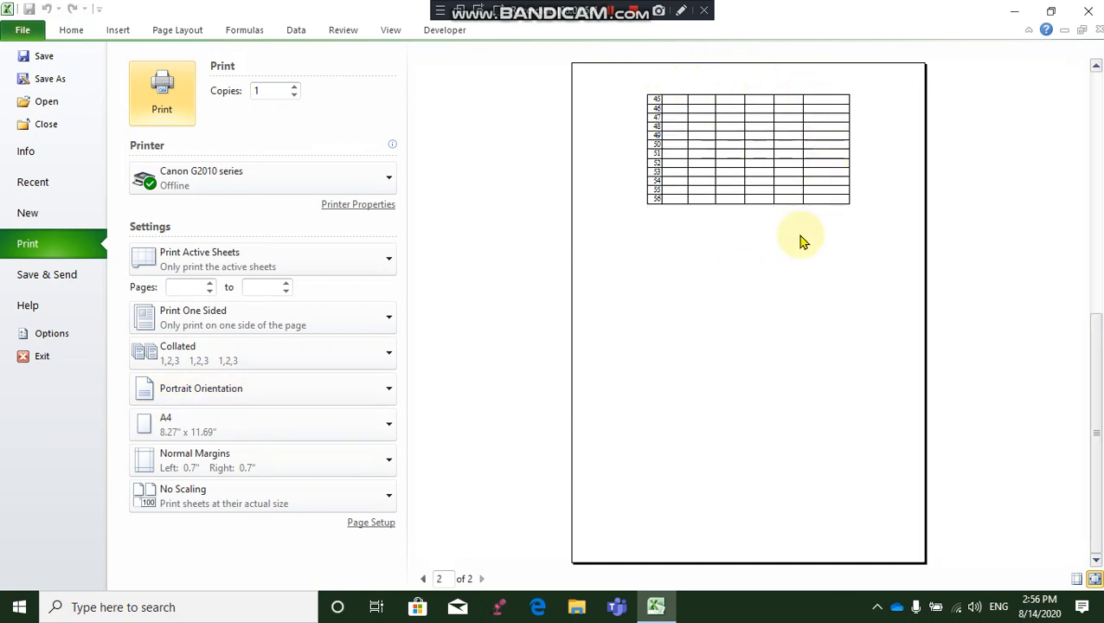
pyautogui.scroll(1, 801, 242)
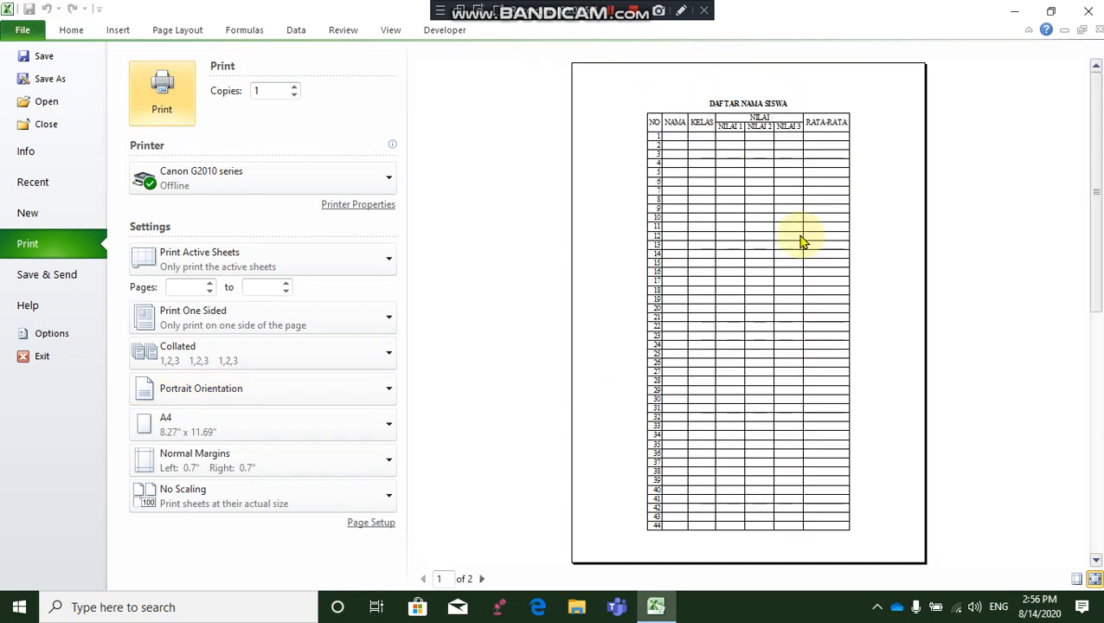
pyautogui.scroll(-1, 801, 242)
pyautogui.scroll(1, 728, 139)
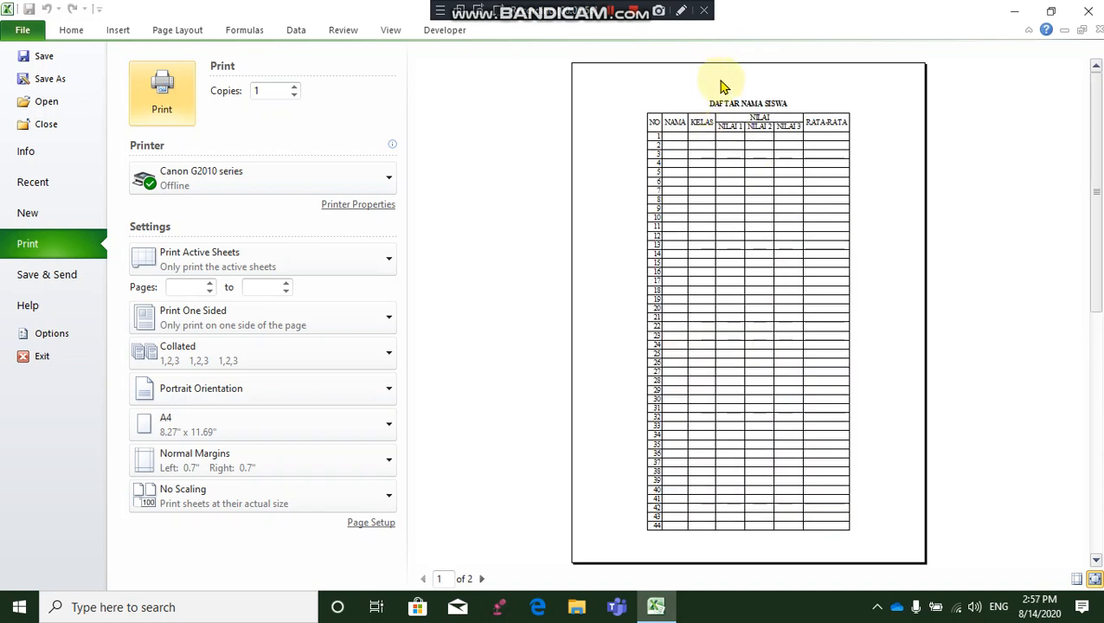
pyautogui.press('Escape')
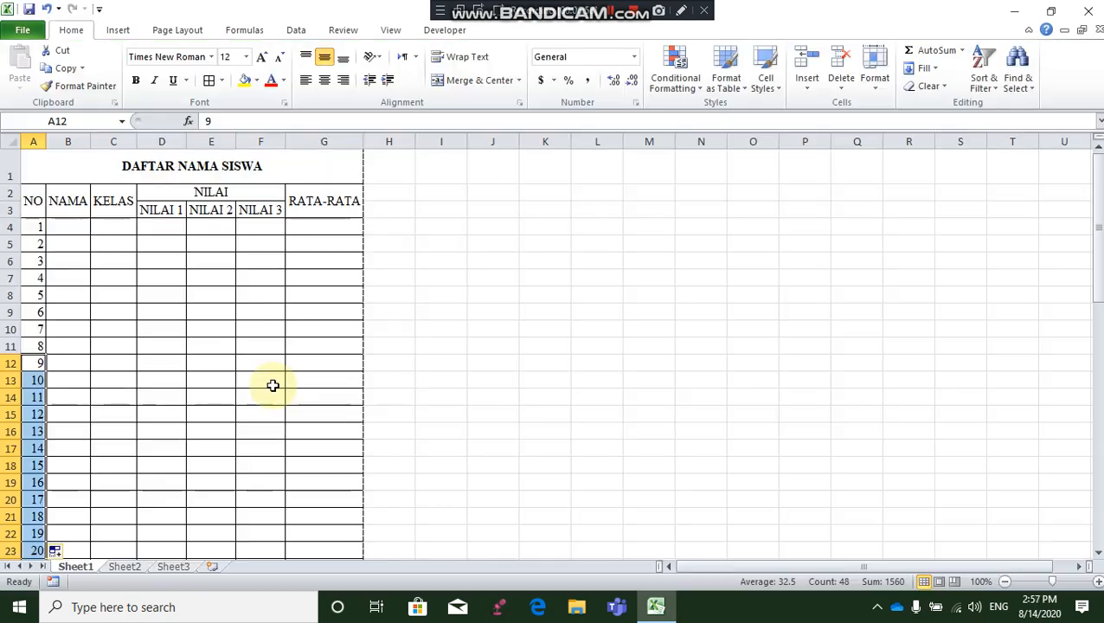
pyautogui.scroll(-8, 285, 358)
pyautogui.scroll(8, 286, 358)
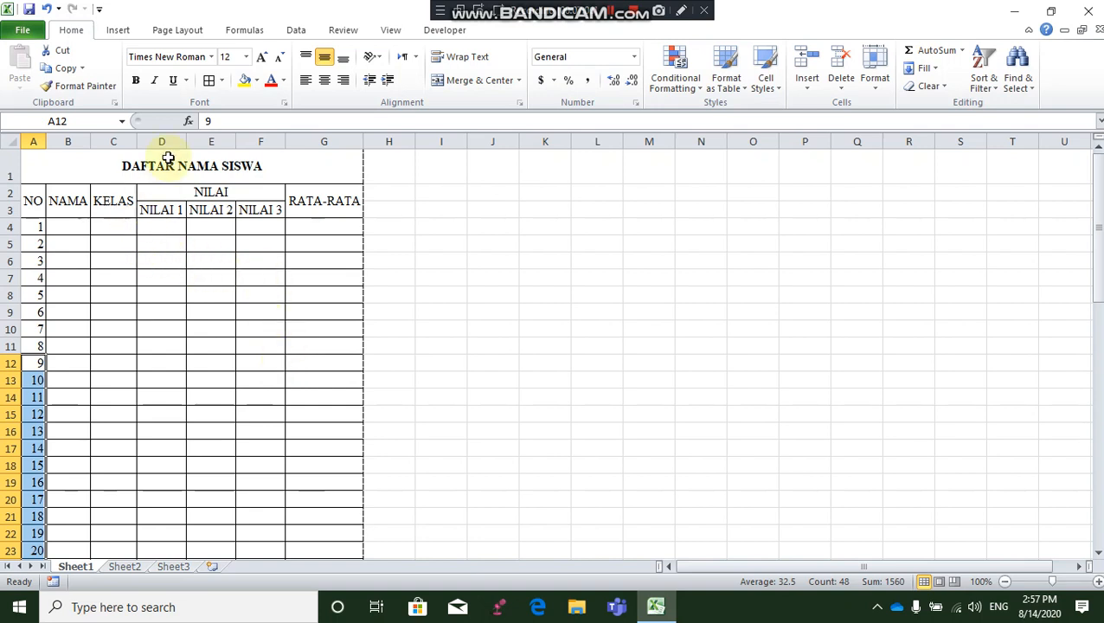
# - Open the print titles settings and check which part of the sheet the print area range covers
pyautogui.click(178, 31)
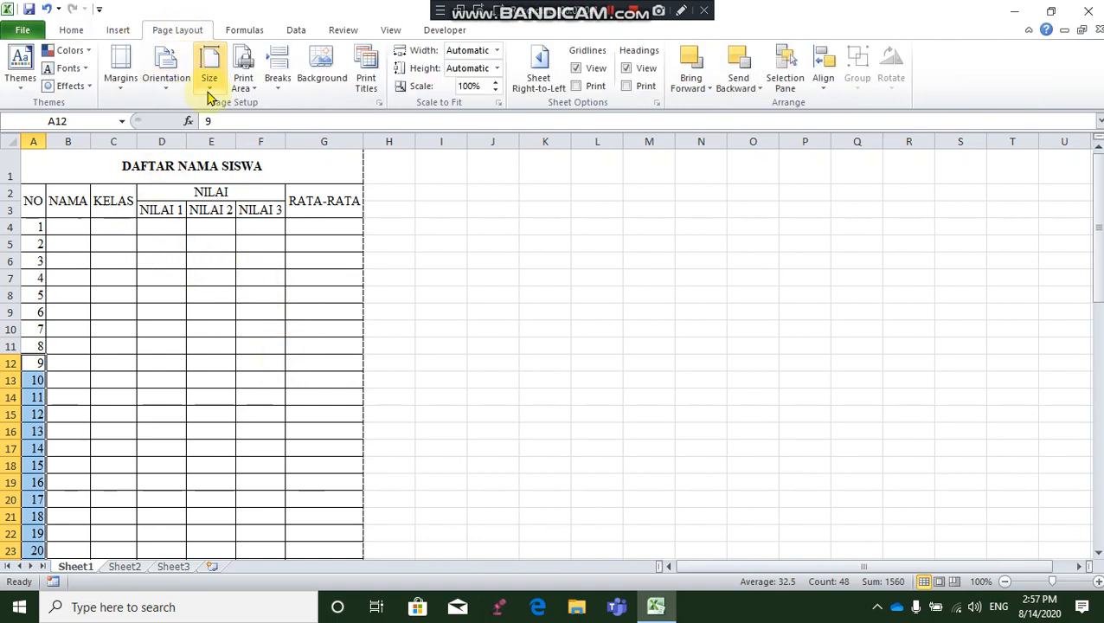
pyautogui.click(367, 82)
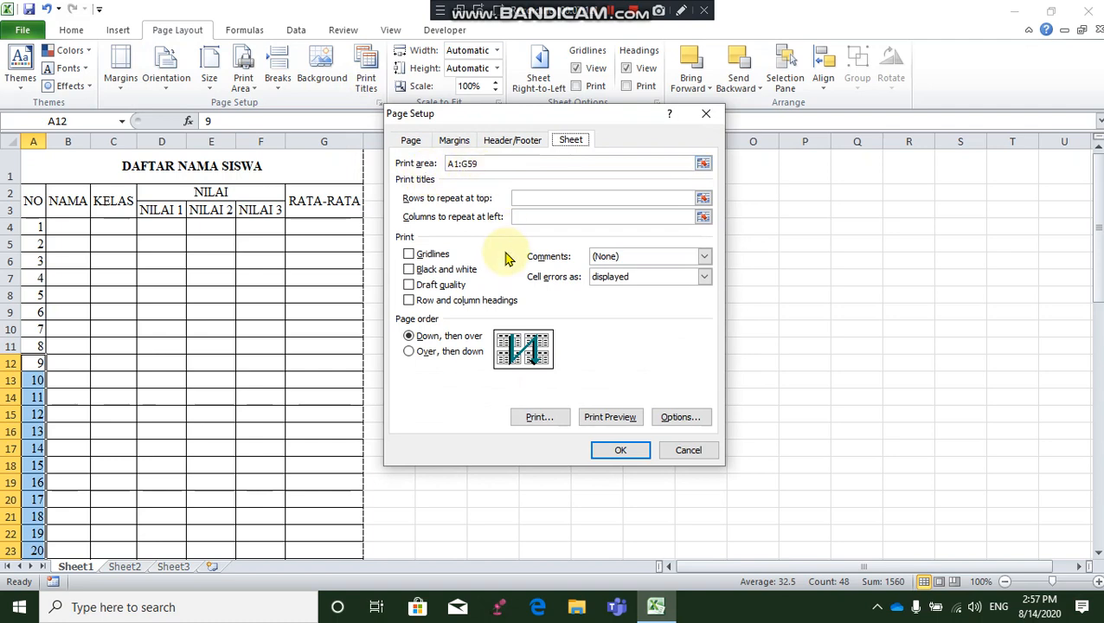
pyautogui.click(703, 163)
pyautogui.scroll(-8, 215, 278)
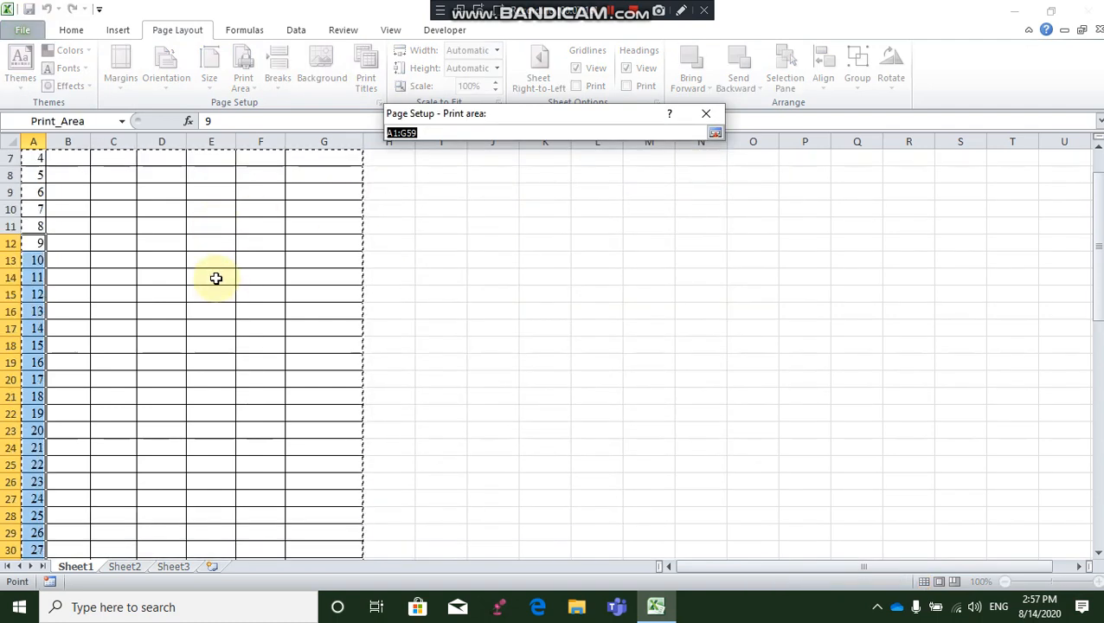
pyautogui.scroll(-7, 215, 277)
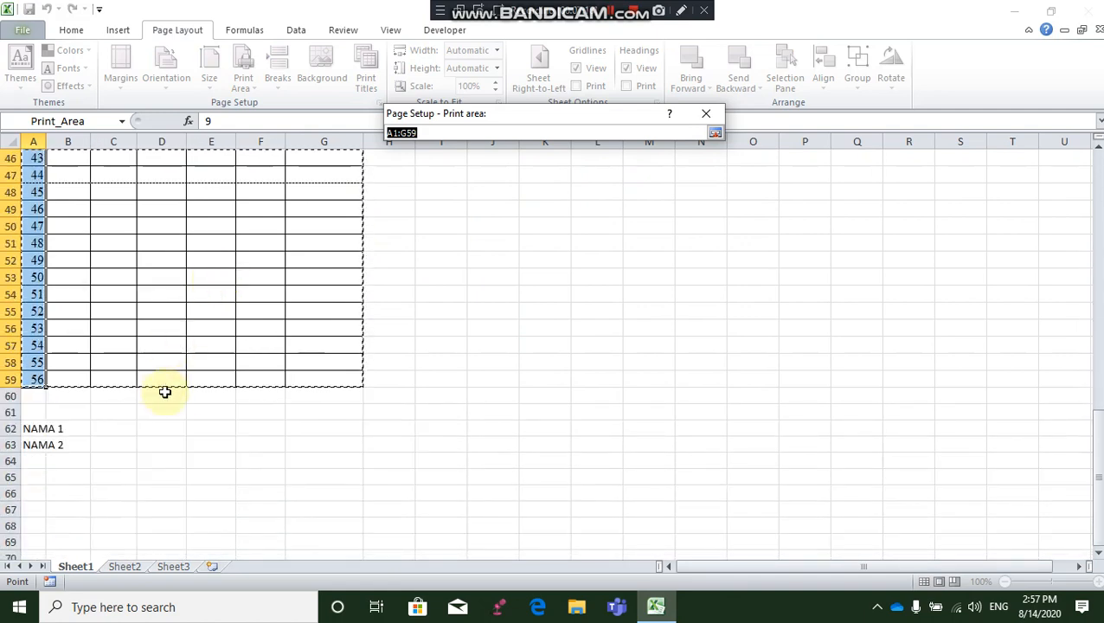
pyautogui.scroll(7, 182, 387)
pyautogui.scroll(6, 184, 387)
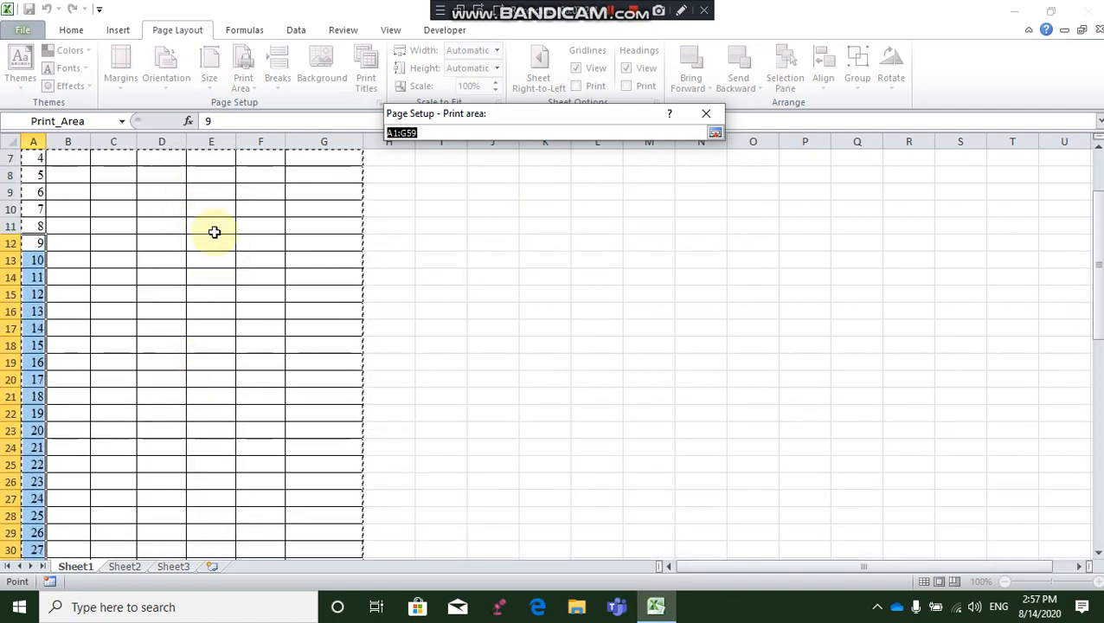
pyautogui.scroll(2, 217, 232)
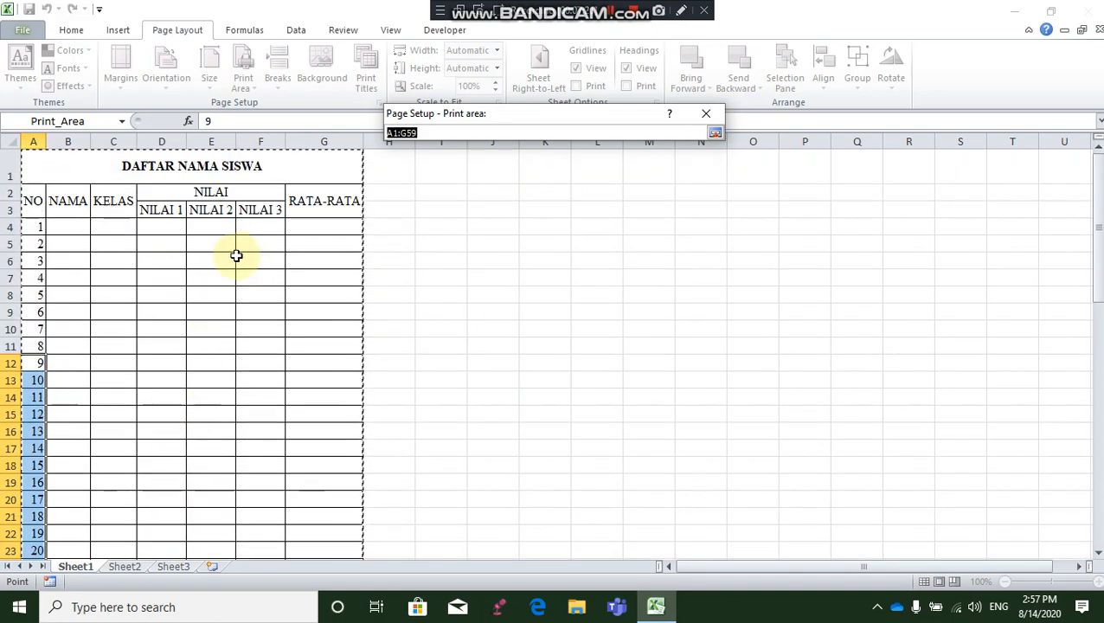
pyautogui.click(714, 134)
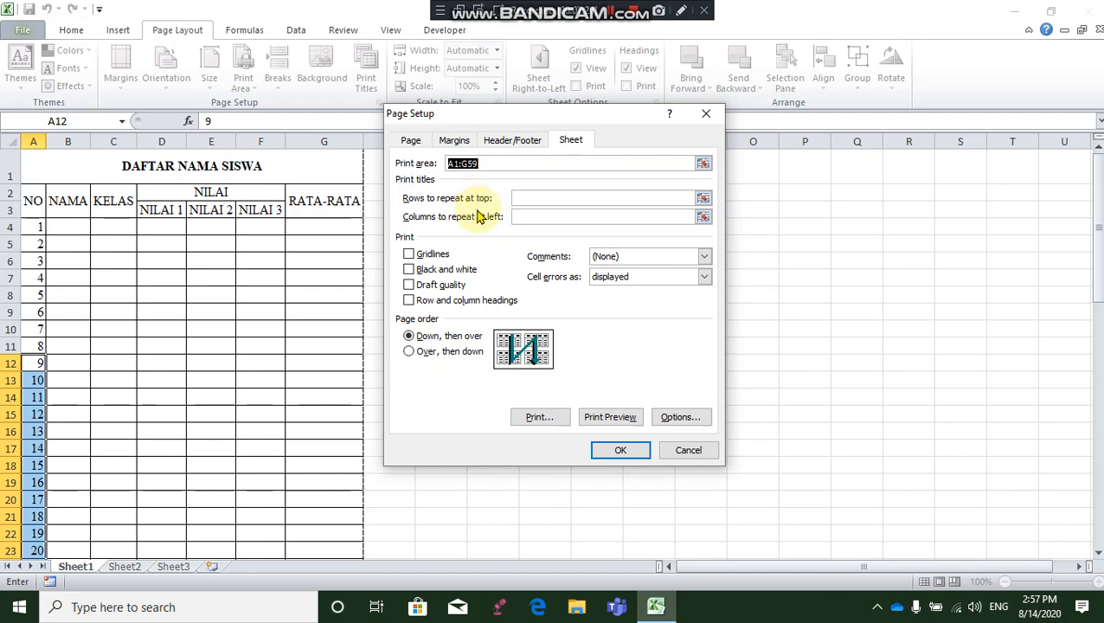
# - Set the title and header rows $1:$3 to repeat at the top of every printed page
pyautogui.click(703, 199)
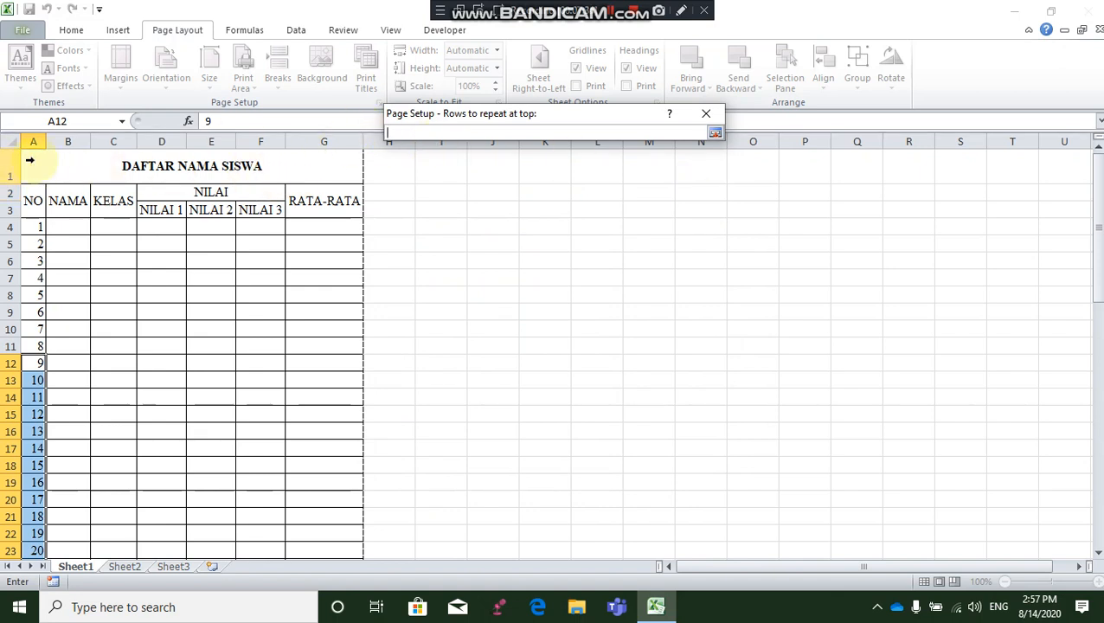
pyautogui.click(16, 164)
pyautogui.moveTo(16, 177); pyautogui.dragTo(12, 209)
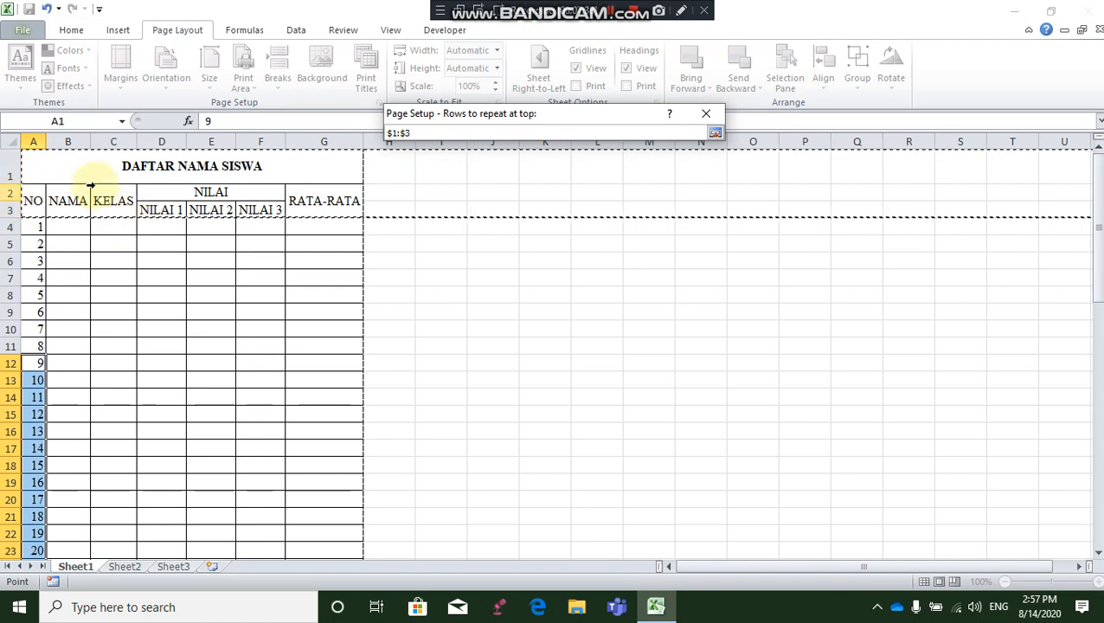
pyautogui.click(714, 133)
pyautogui.click(620, 450)
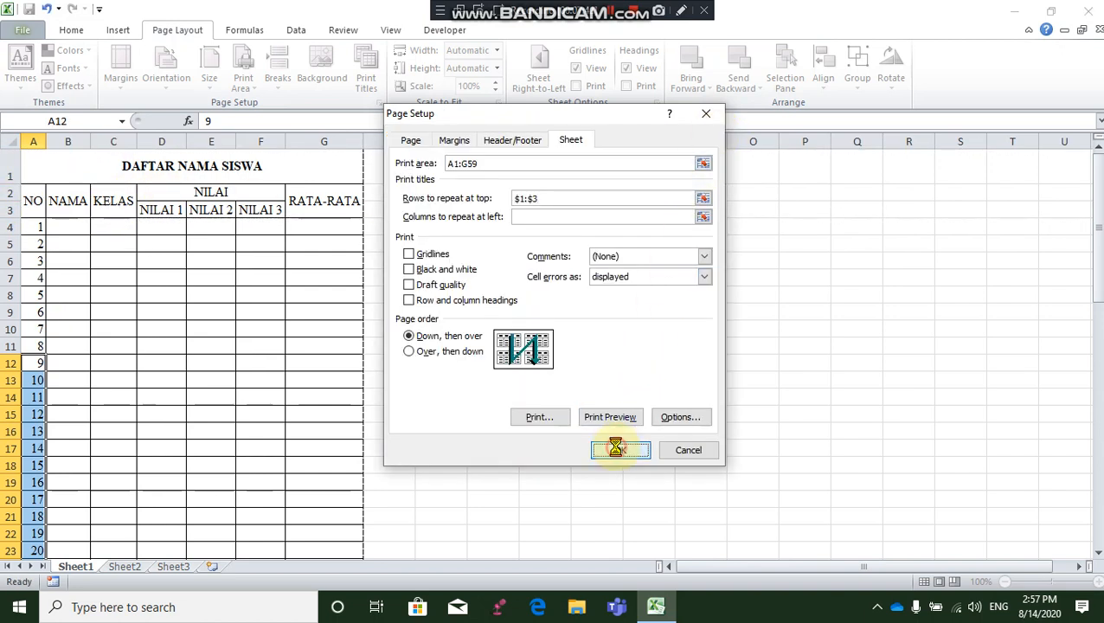
# - Compare the title and header rows on both pages in the print preview, and return to the worksheet
pyautogui.click(483, 344)
pyautogui.hotkey('ctrl', 'p')
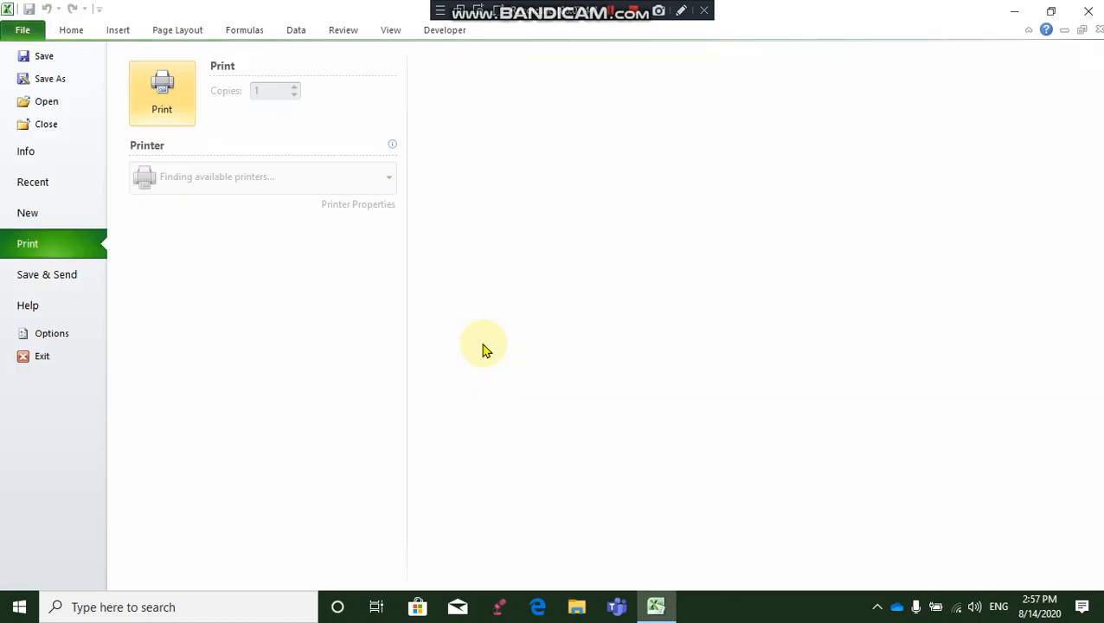
pyautogui.scroll(-2, 754, 264)
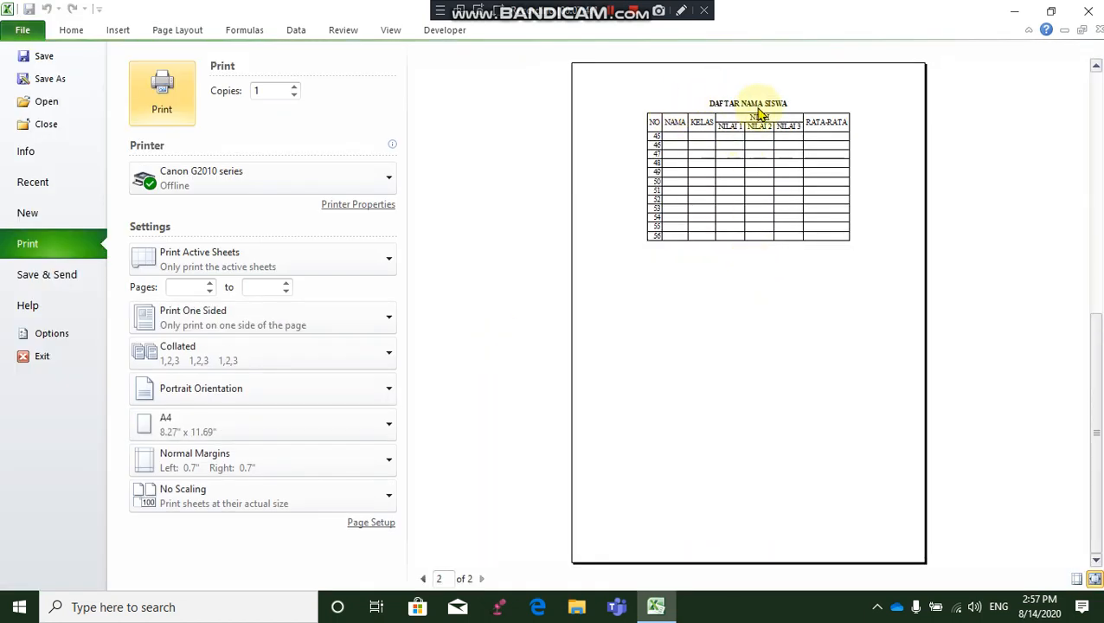
pyautogui.scroll(1, 748, 115)
pyautogui.scroll(-1, 734, 122)
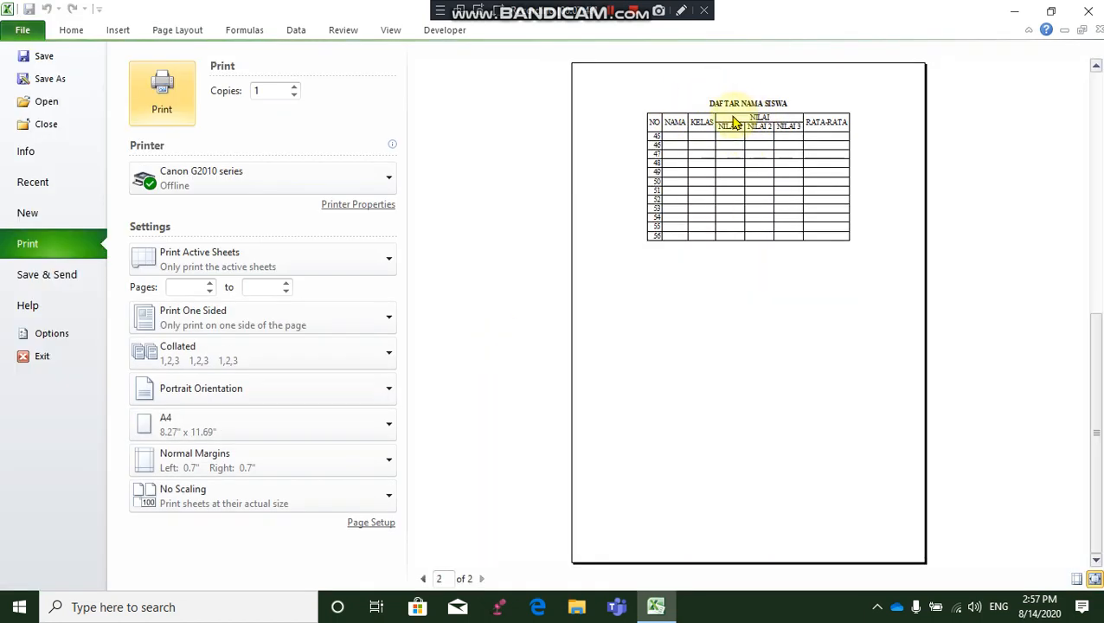
pyautogui.scroll(1, 733, 122)
pyautogui.scroll(-1, 734, 118)
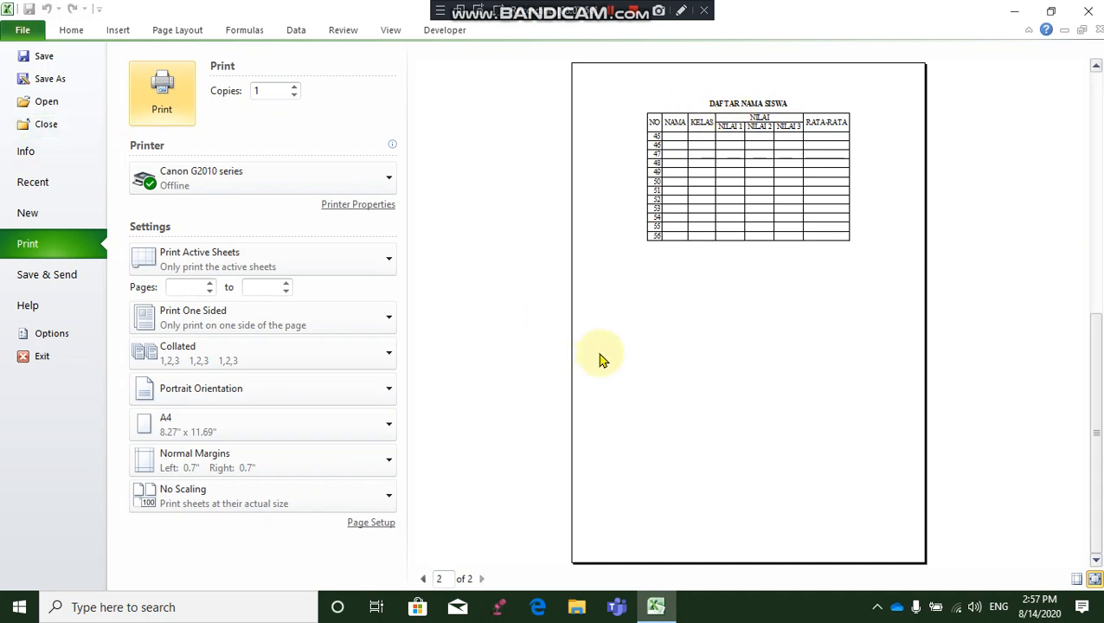
pyautogui.press('Escape')
# - Widen columns A through G to one equal width, and narrow the NO column to suit its short entries
pyautogui.click(221, 223)
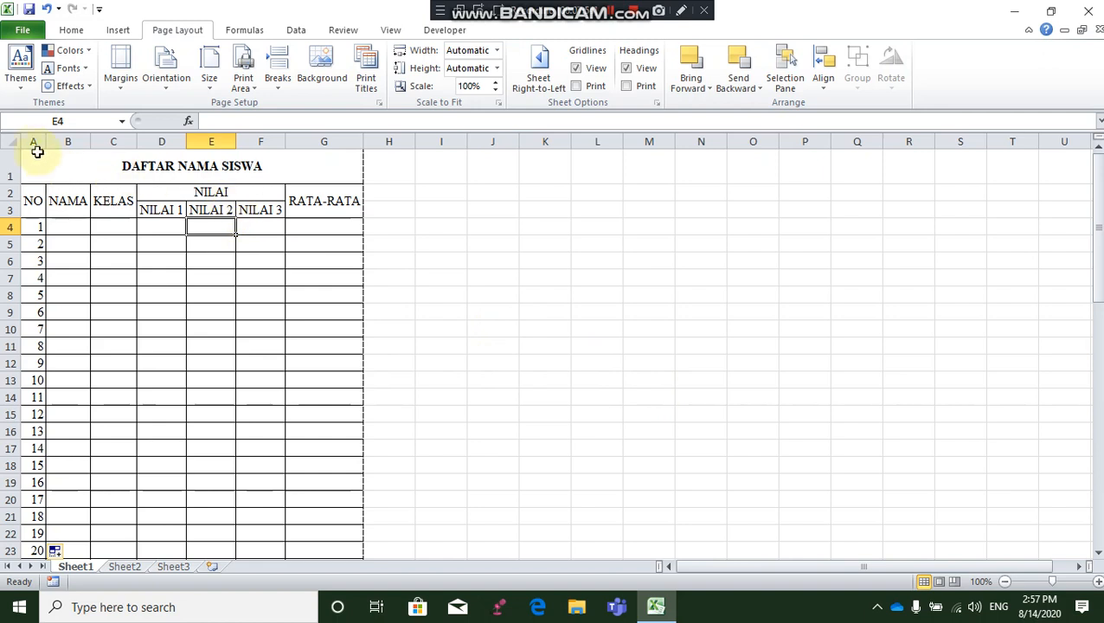
pyautogui.moveTo(34, 143); pyautogui.dragTo(391, 142)
pyautogui.click(516, 396)
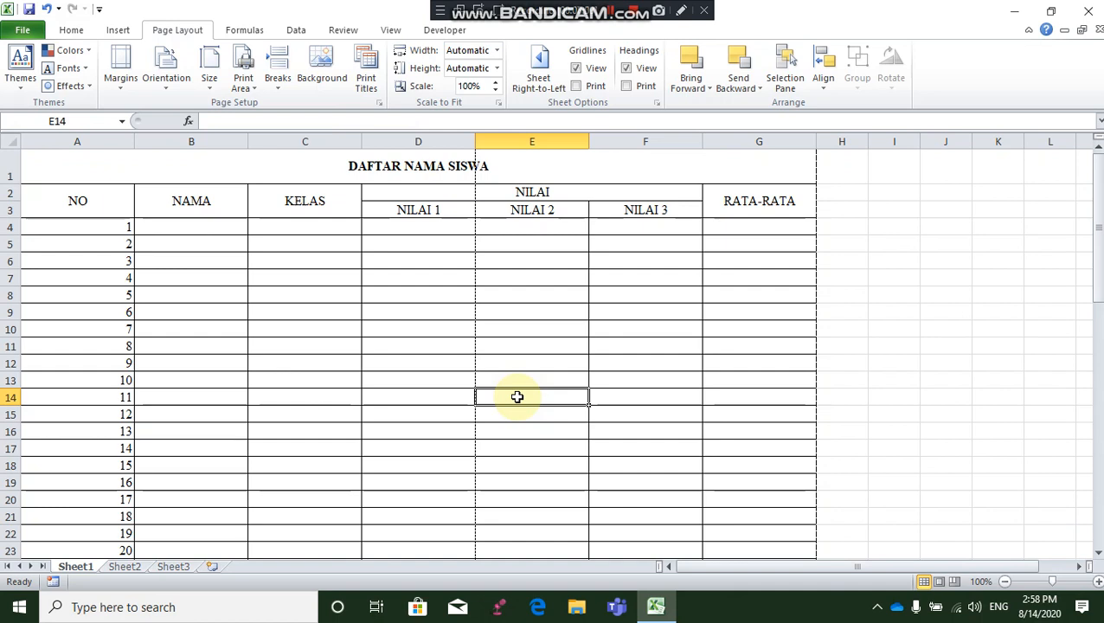
pyautogui.doubleClick(134, 142)
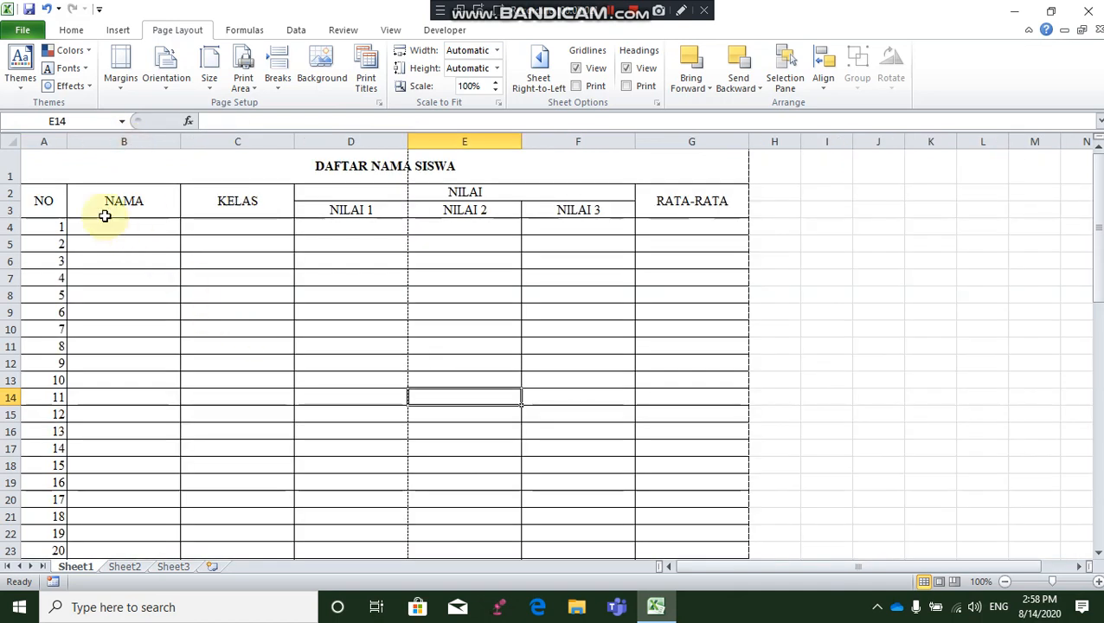
# - Center the entries of the NO column horizontally
pyautogui.click(43, 141)
pyautogui.click(65, 31)
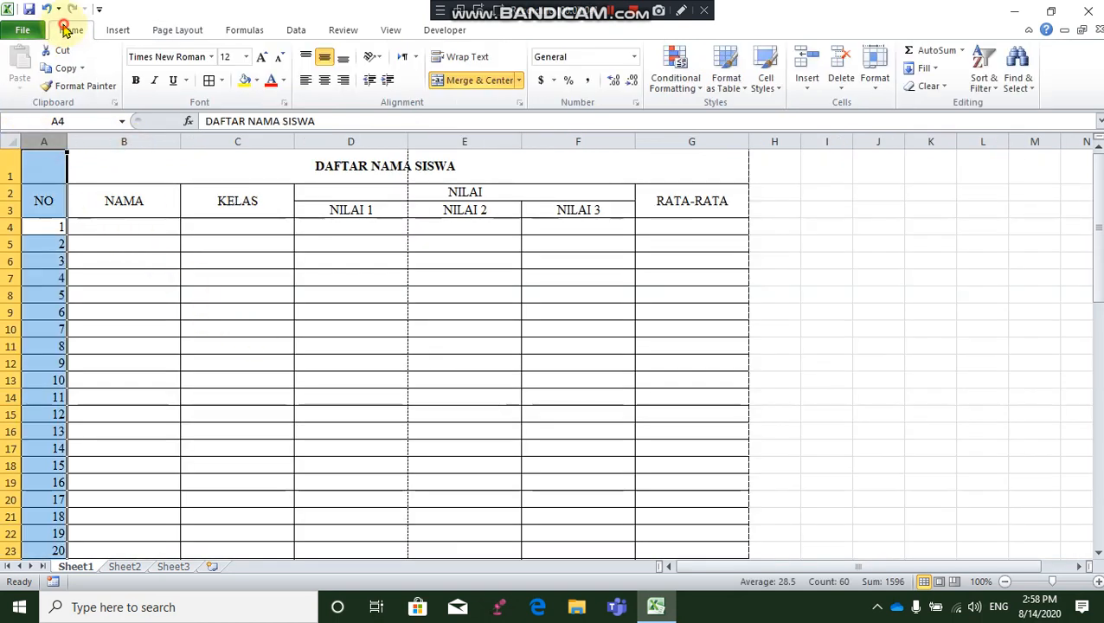
pyautogui.click(325, 79)
pyautogui.click(165, 373)
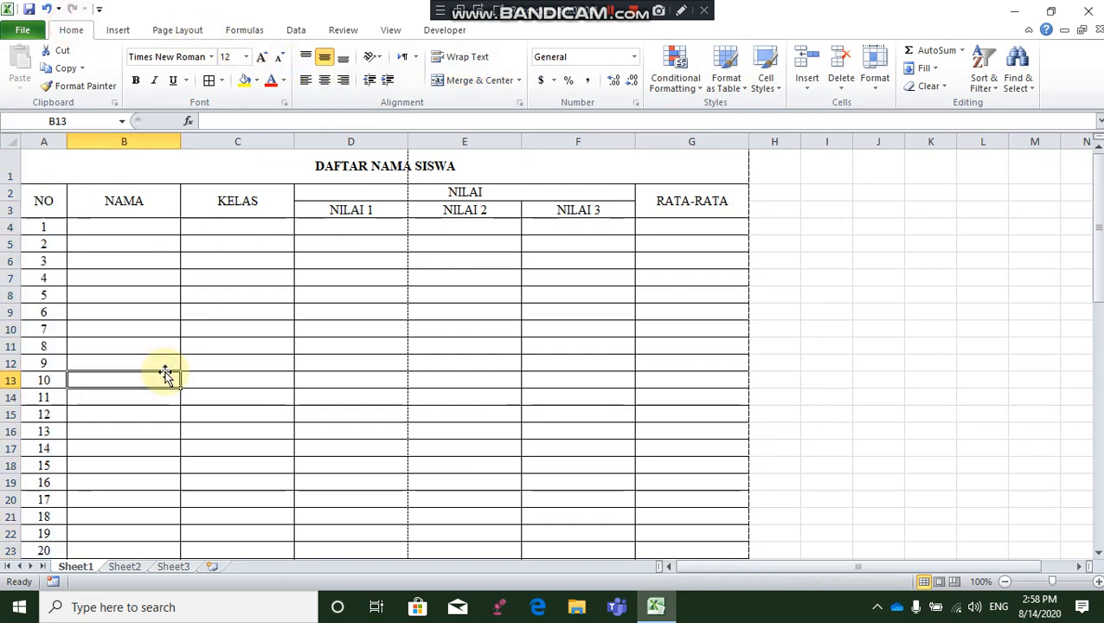
# - Check in the print preview how the widened table and its title split across the pages, and return to the worksheet
pyautogui.hotkey('ctrl', 'p')
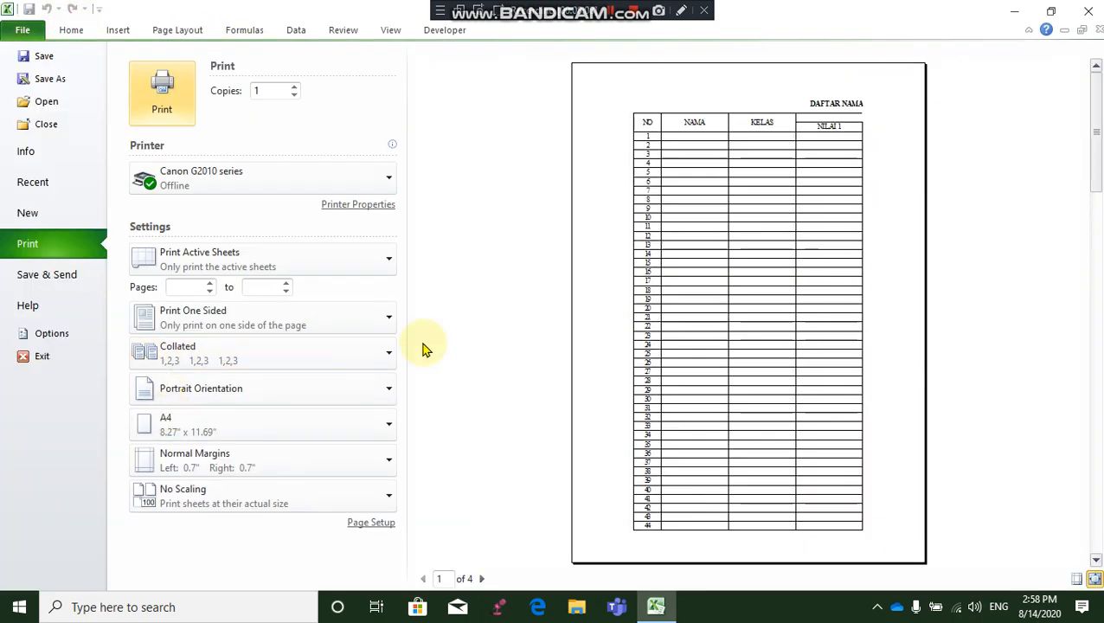
pyautogui.scroll(-2, 718, 318)
pyautogui.scroll(-1, 761, 251)
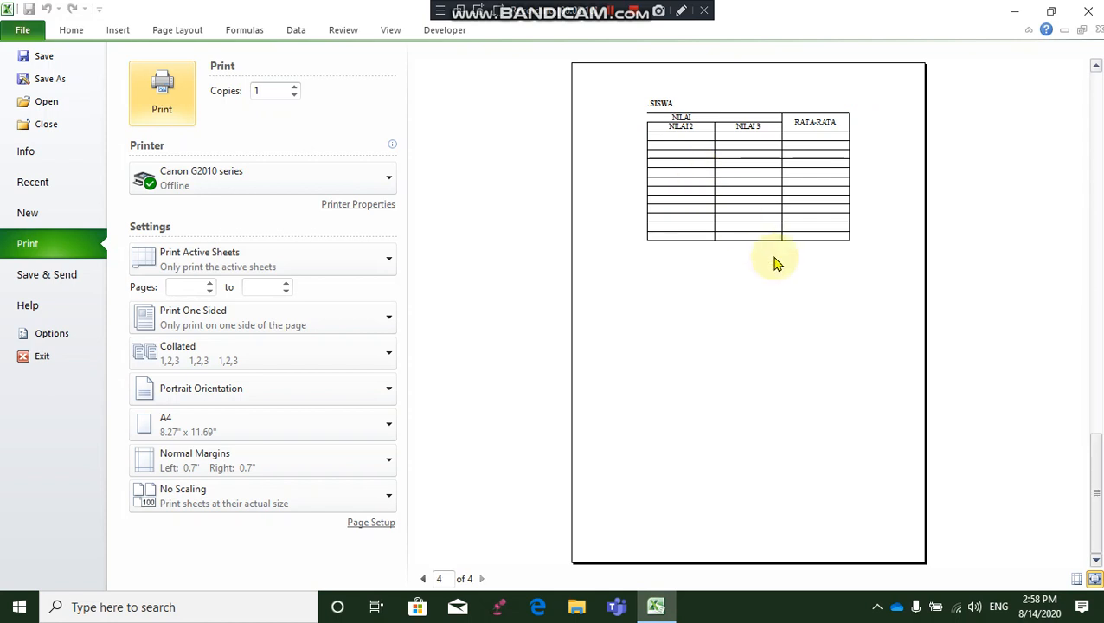
pyautogui.scroll(2, 774, 263)
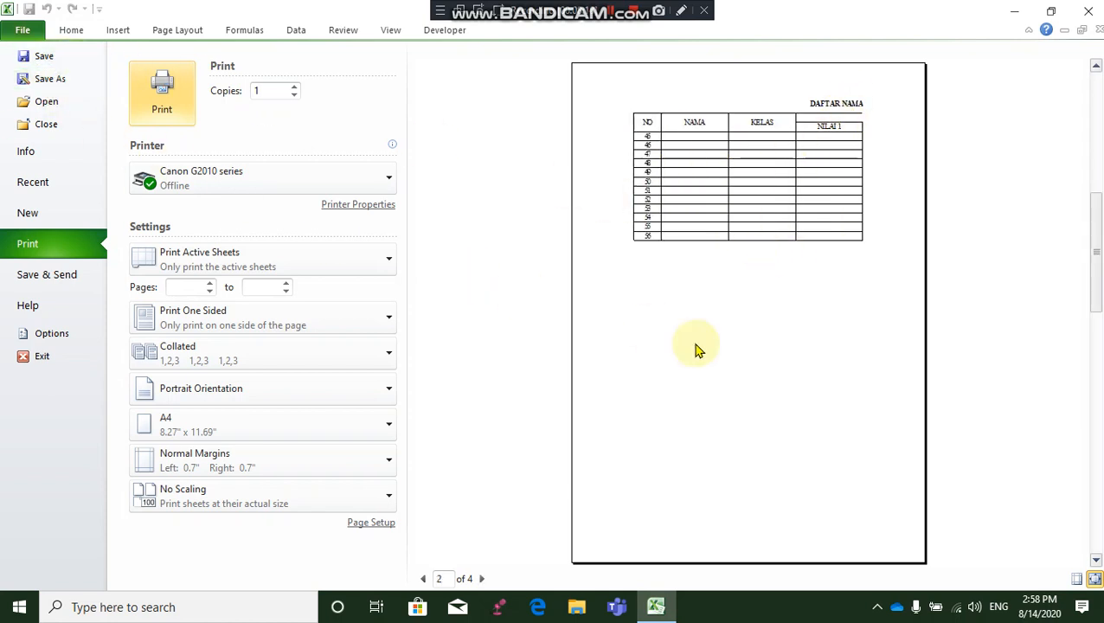
pyautogui.press('Escape')
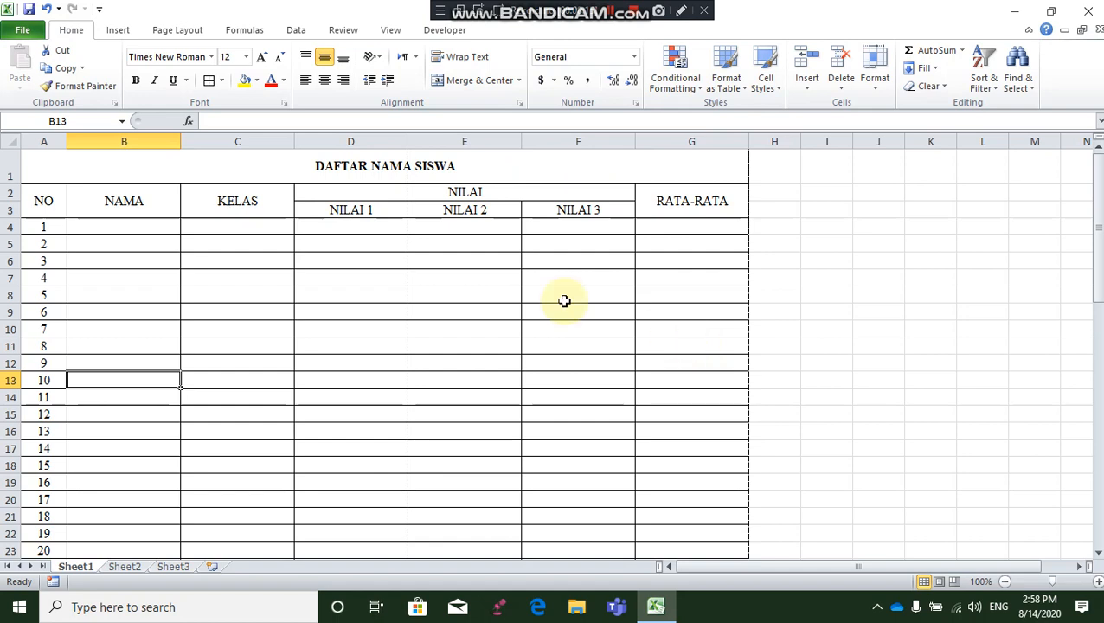
# - Unmerge the DAFTAR NAMA SISWA title cell in row 1
pyautogui.click(344, 166)
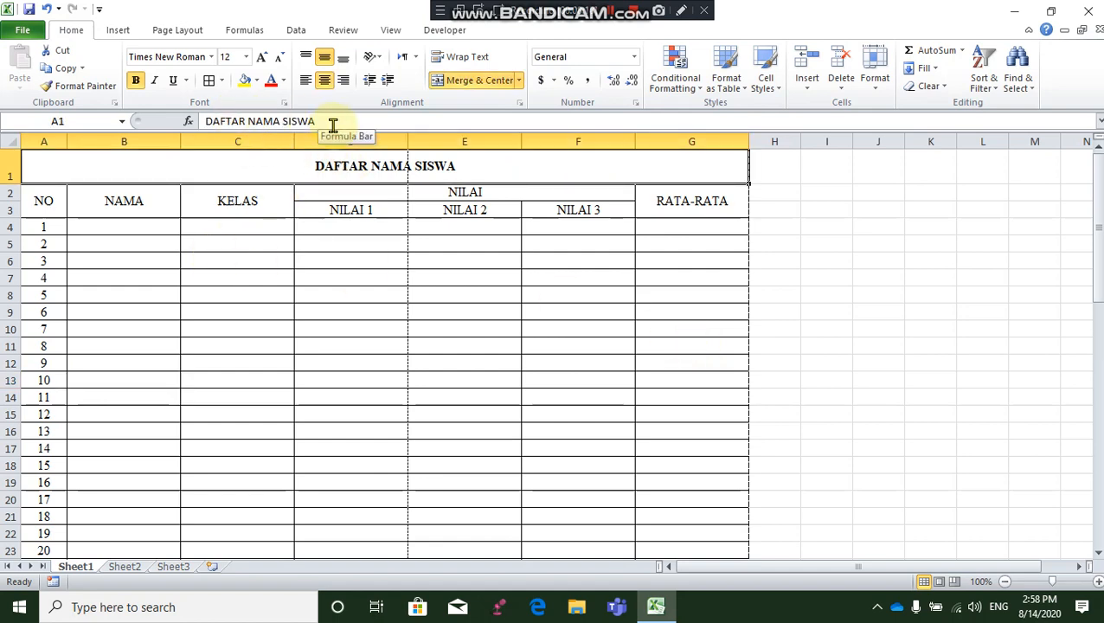
pyautogui.click(499, 79)
pyautogui.click(333, 258)
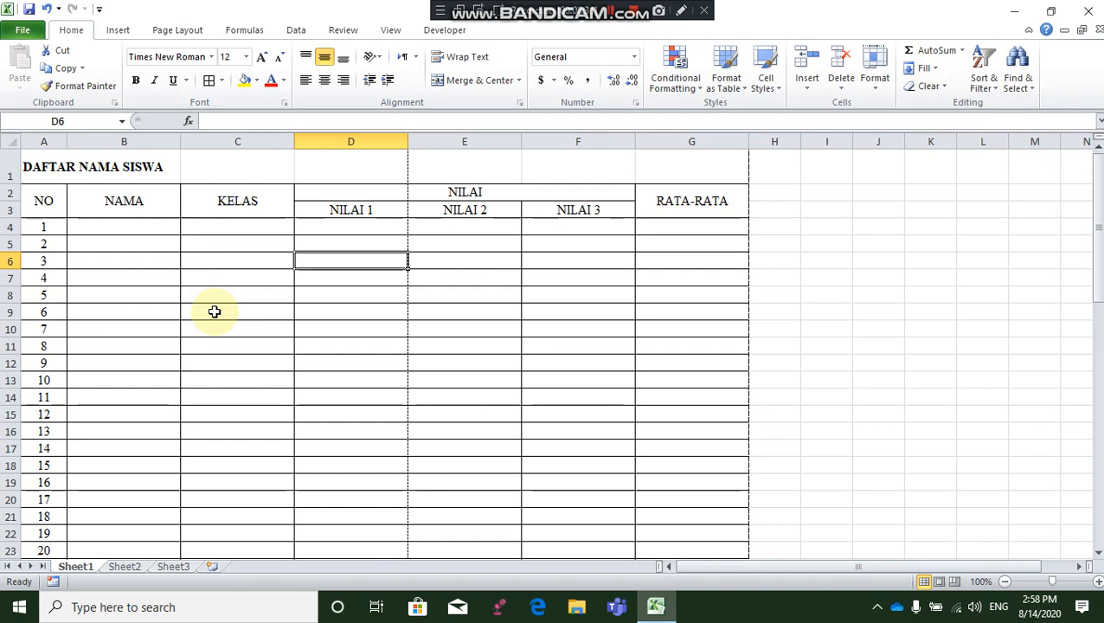
pyautogui.click(170, 31)
pyautogui.click(372, 71)
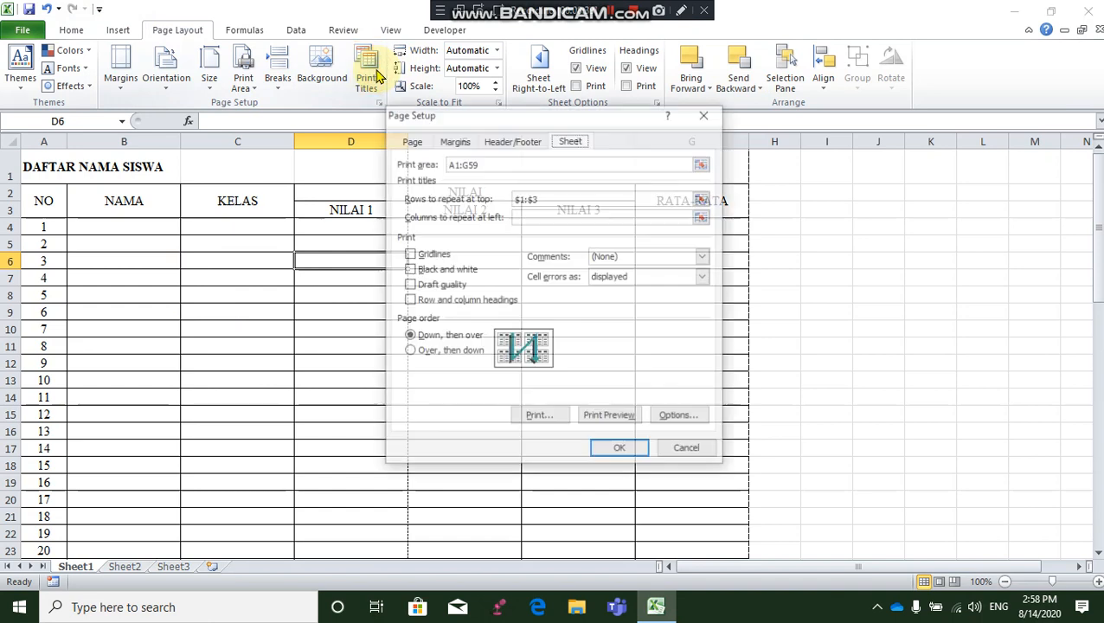
pyautogui.click(689, 450)
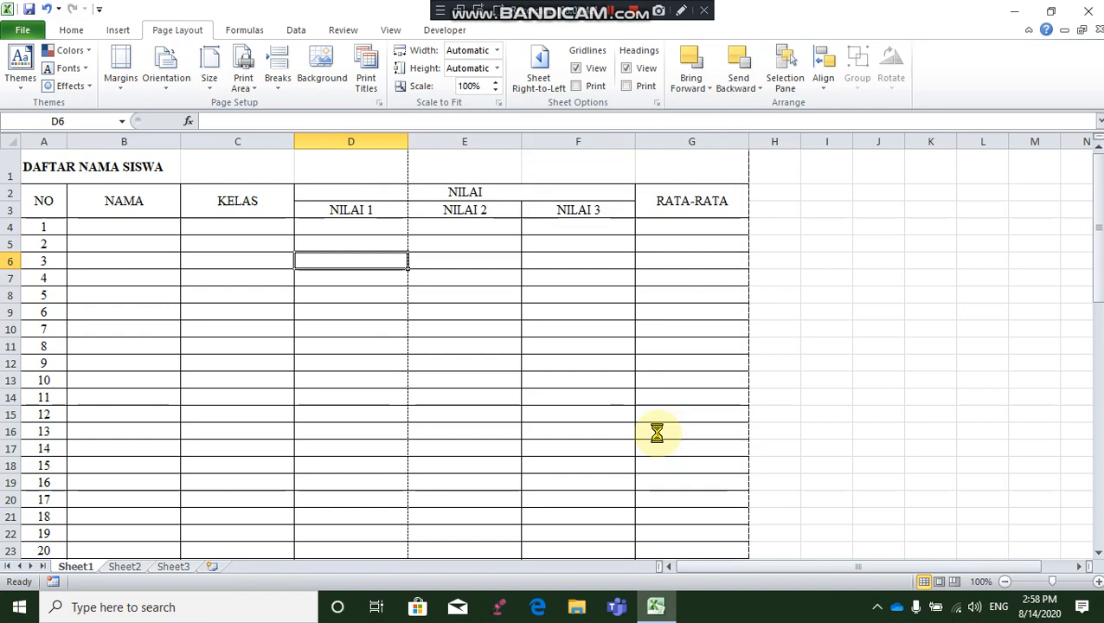
# - Examine which pages carry the title, NO and NAMA columns in the print preview, and return to the worksheet
pyautogui.hotkey('ctrl', 'p')
pyautogui.scroll(-1, 703, 322)
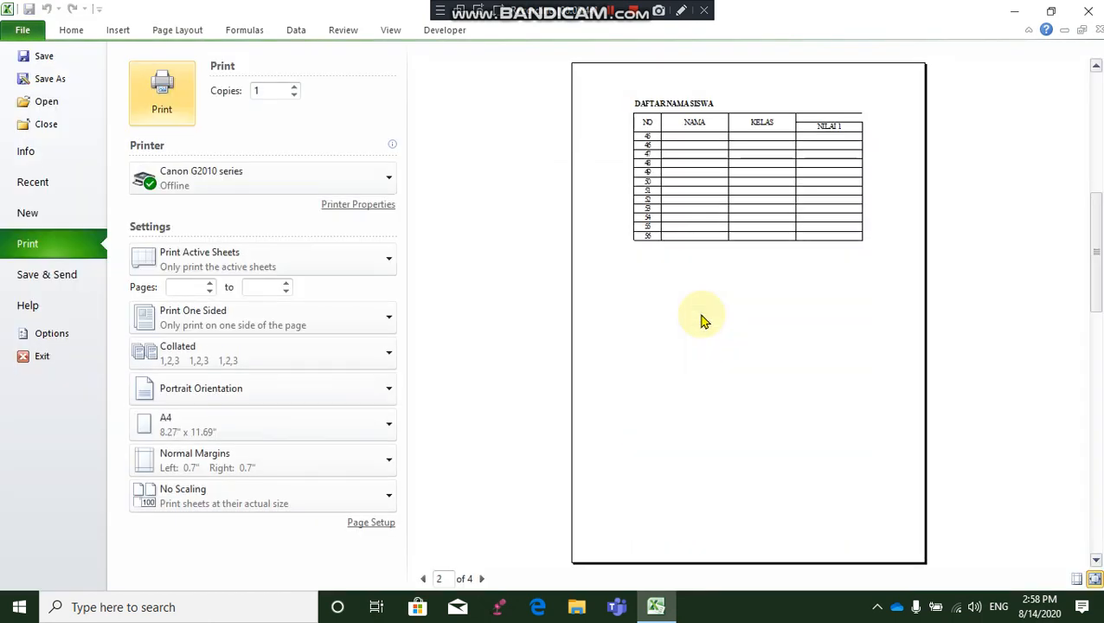
pyautogui.scroll(-2, 683, 228)
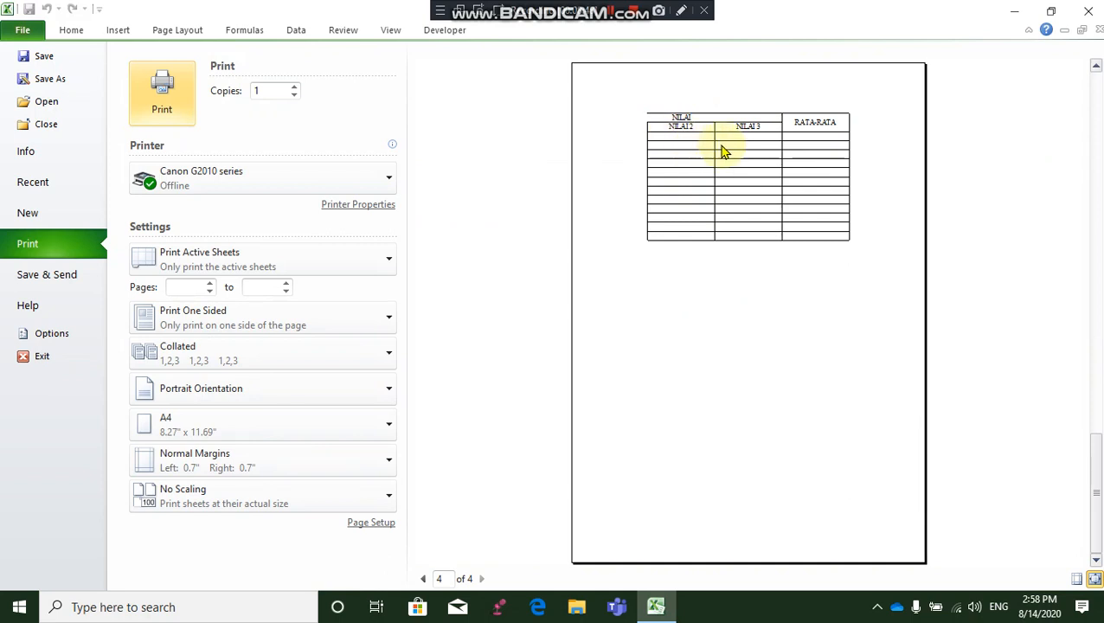
pyautogui.scroll(2, 786, 197)
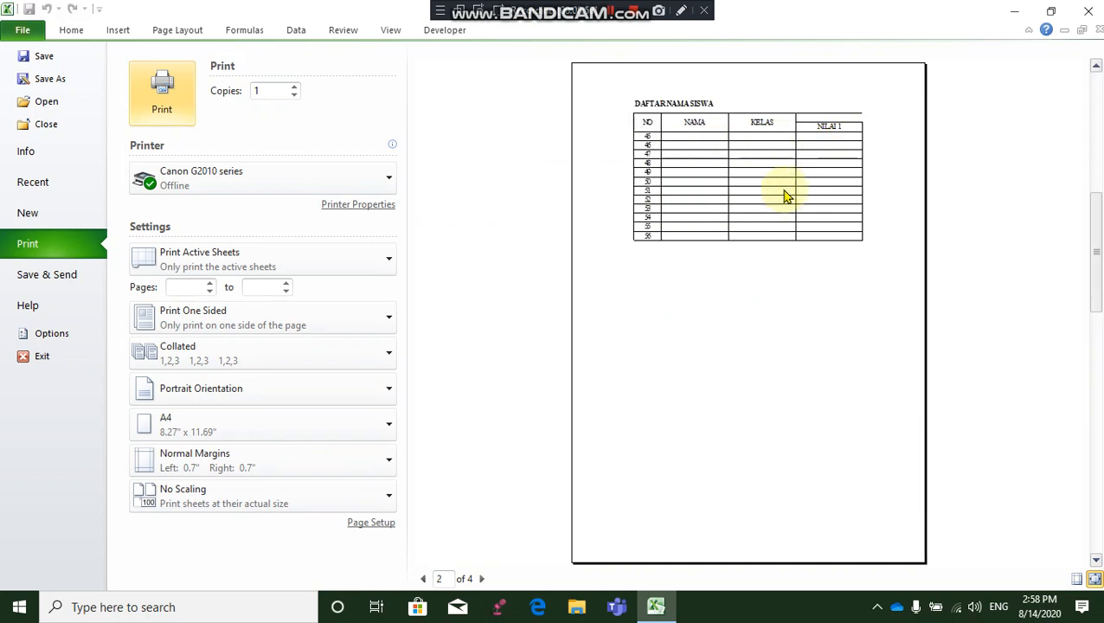
pyautogui.scroll(1, 785, 197)
pyautogui.scroll(-1, 784, 195)
pyautogui.scroll(1, 784, 194)
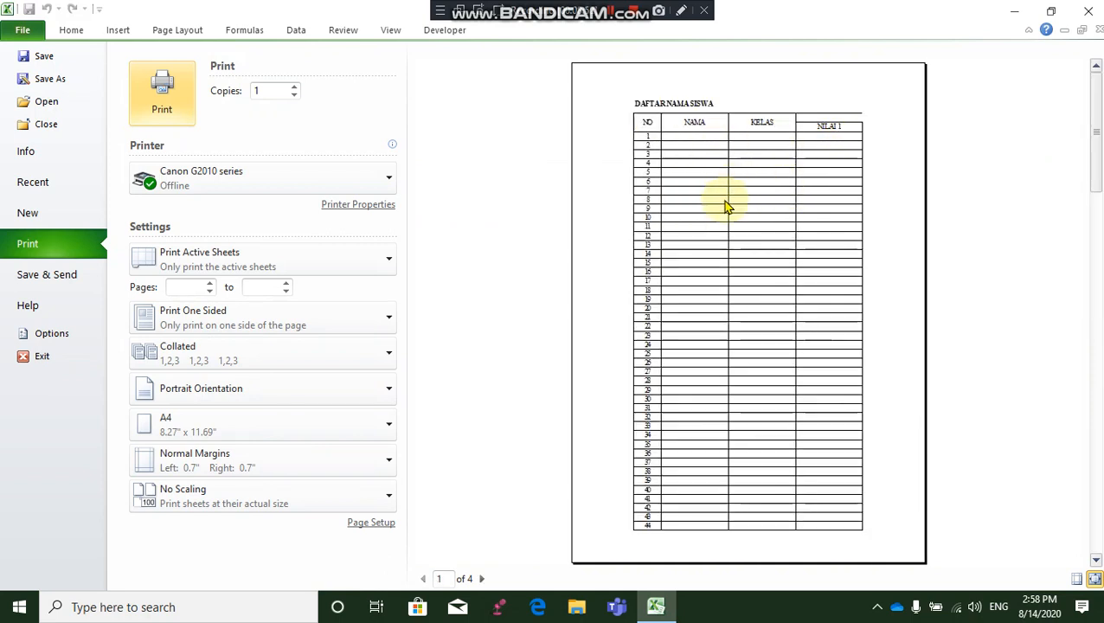
pyautogui.scroll(-1, 733, 213)
pyautogui.press('Escape')
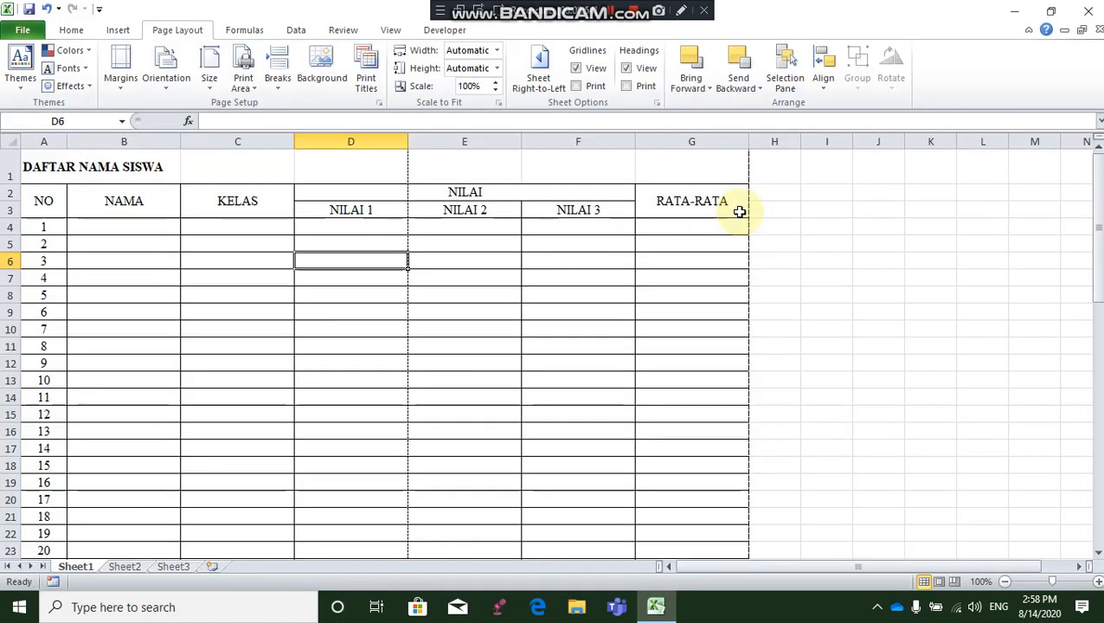
# - Set the NO and NAMA columns $A:$B to repeat at the left of every printed page
pyautogui.click(366, 83)
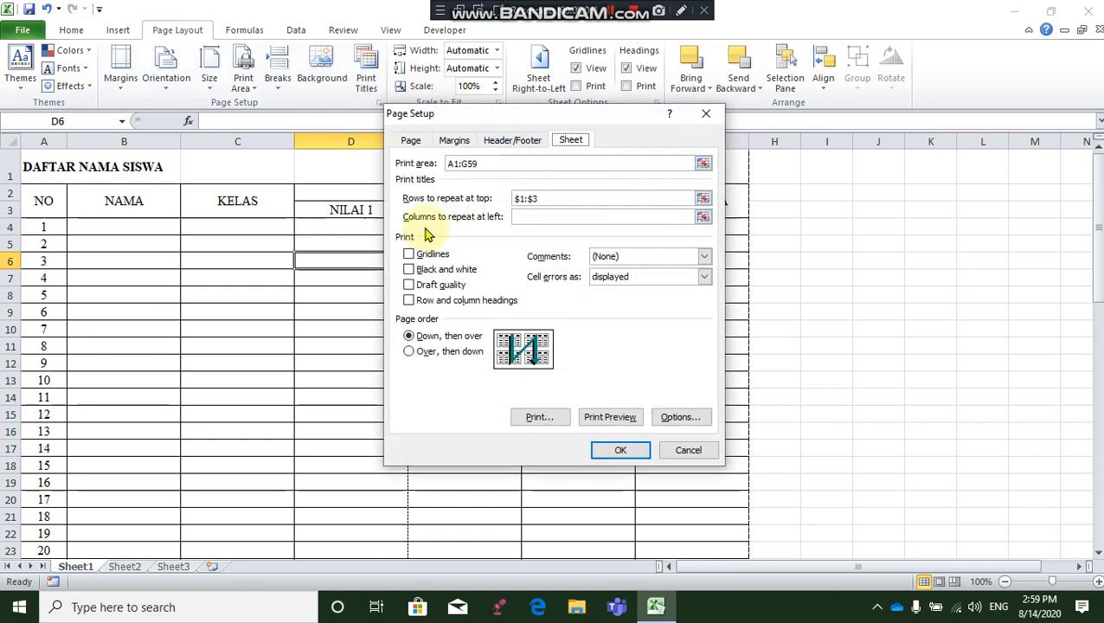
pyautogui.click(702, 216)
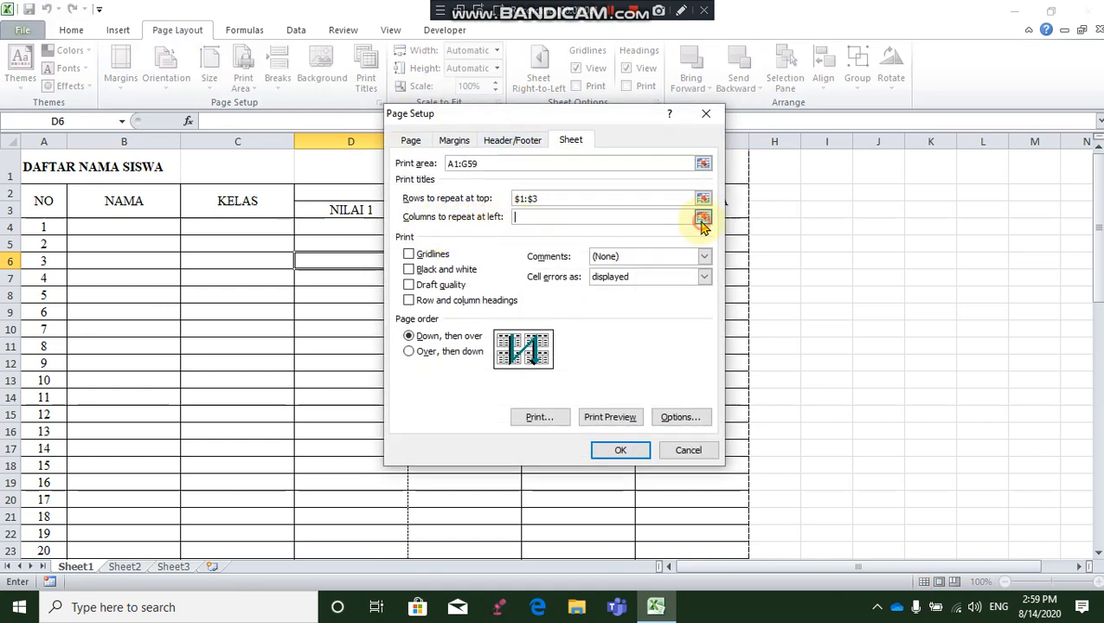
pyautogui.moveTo(40, 149); pyautogui.dragTo(113, 143)
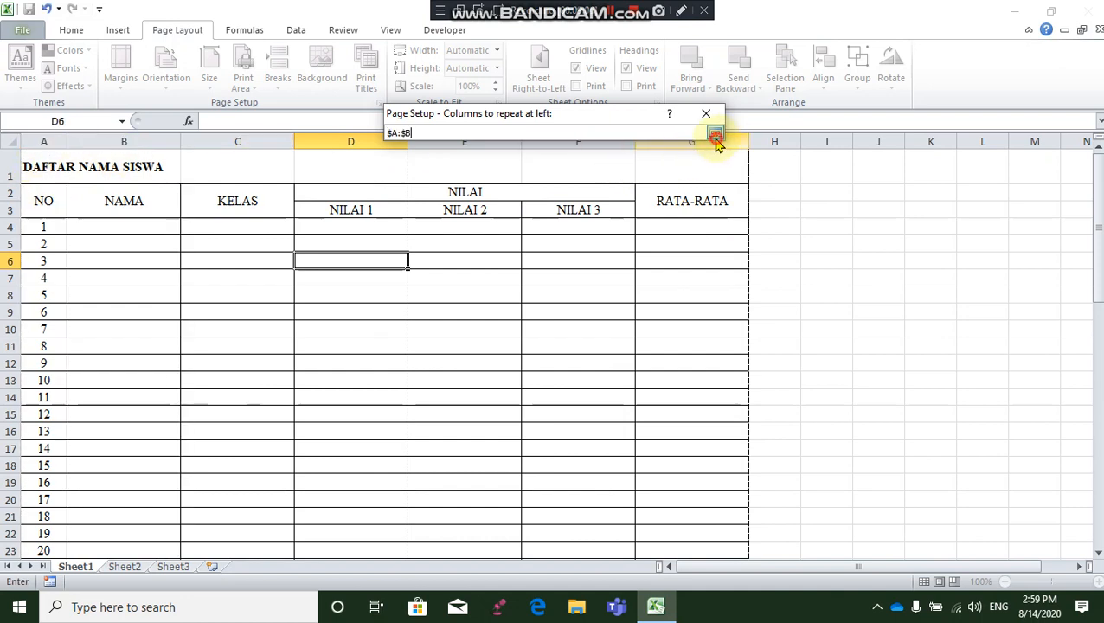
pyautogui.click(715, 134)
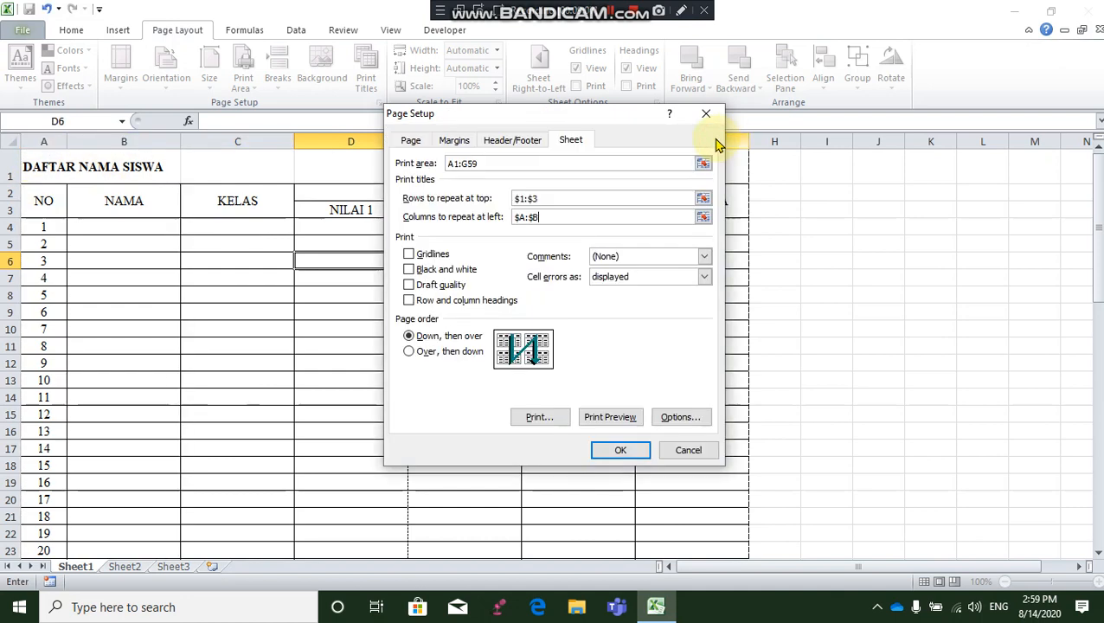
pyautogui.click(620, 450)
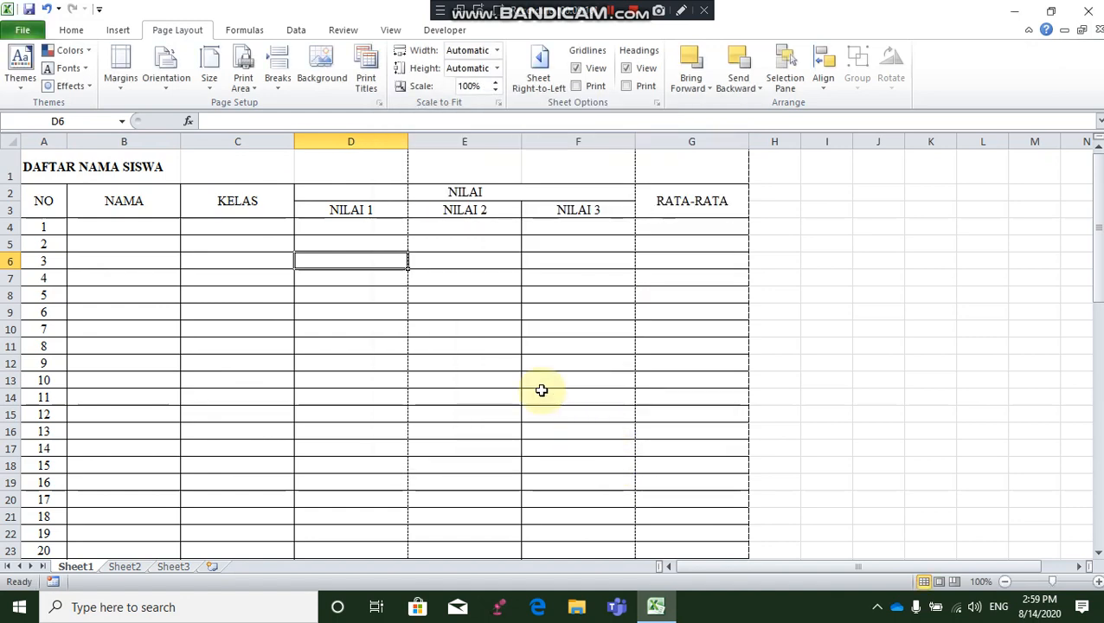
# - Check the repeated title, NO and NAMA columns on all pages in the print preview, and return to the worksheet
pyautogui.hotkey('ctrl', 'p')
pyautogui.scroll(-2, 735, 272)
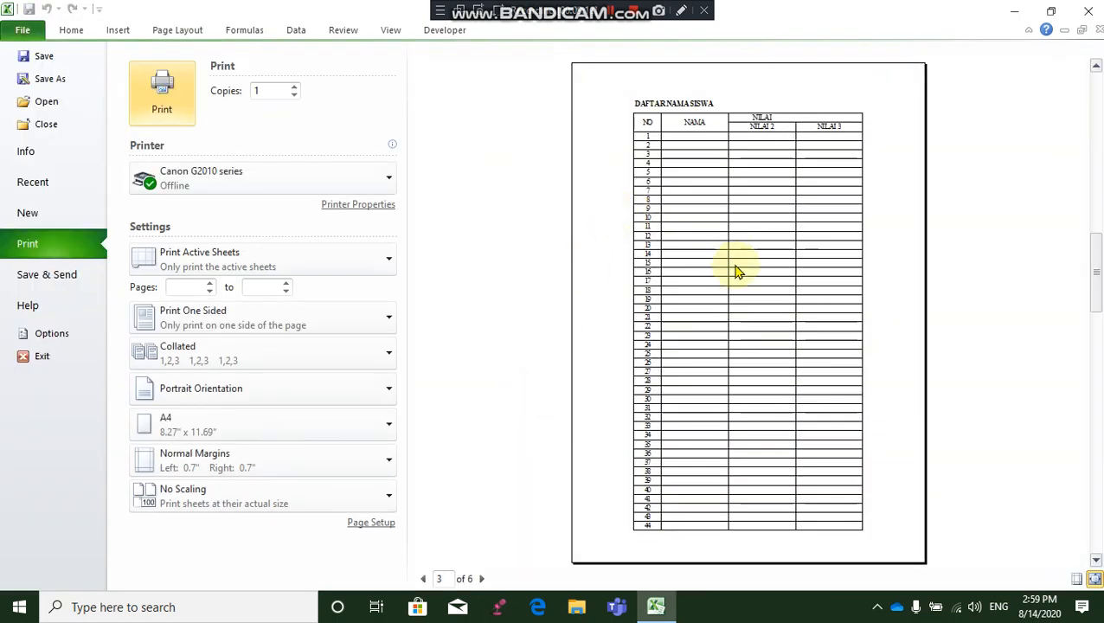
pyautogui.scroll(-2, 734, 264)
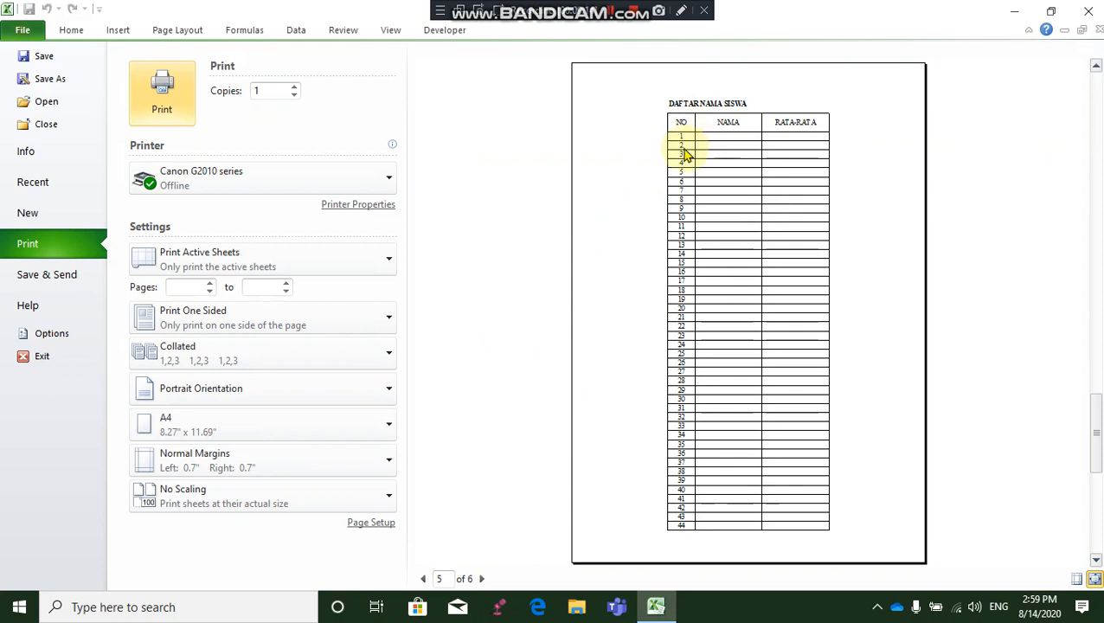
pyautogui.scroll(-1, 779, 164)
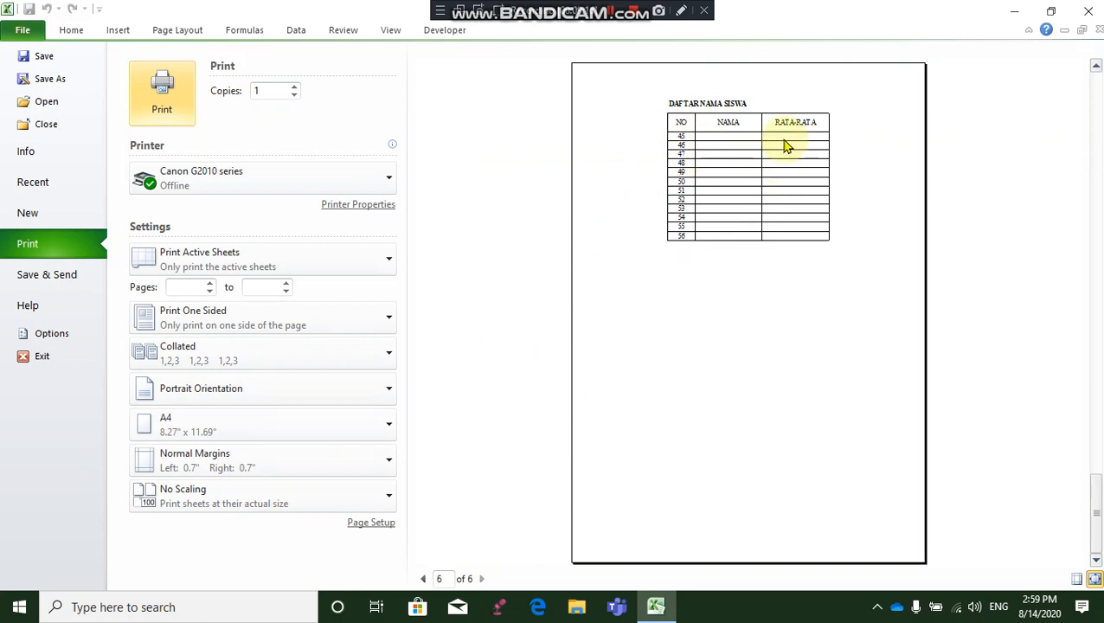
pyautogui.scroll(2, 791, 160)
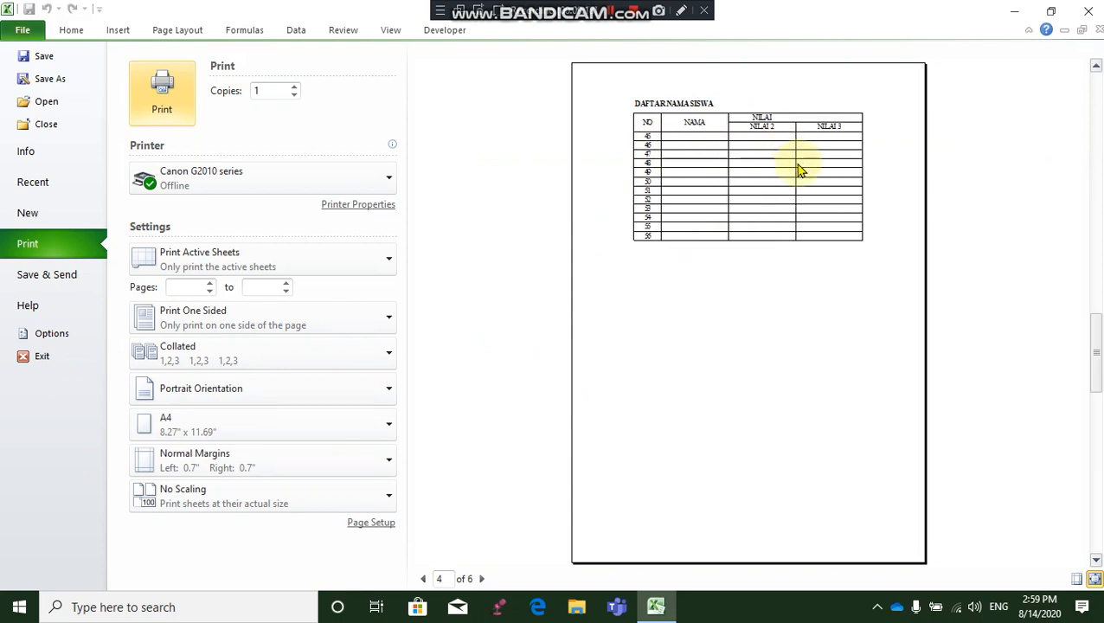
pyautogui.scroll(3, 779, 169)
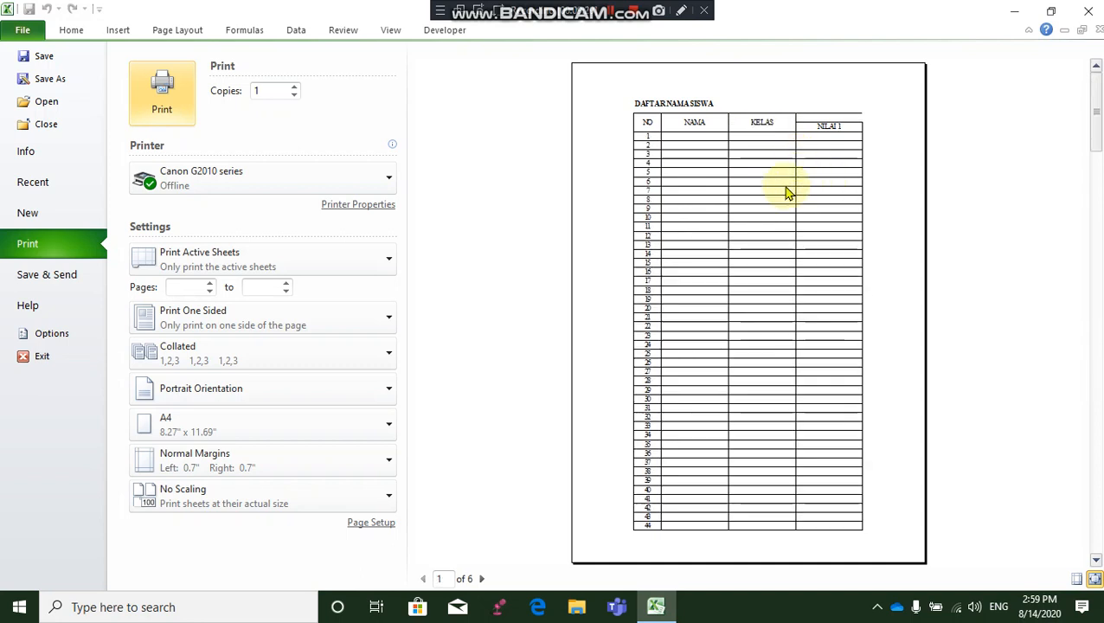
pyautogui.scroll(-5, 700, 179)
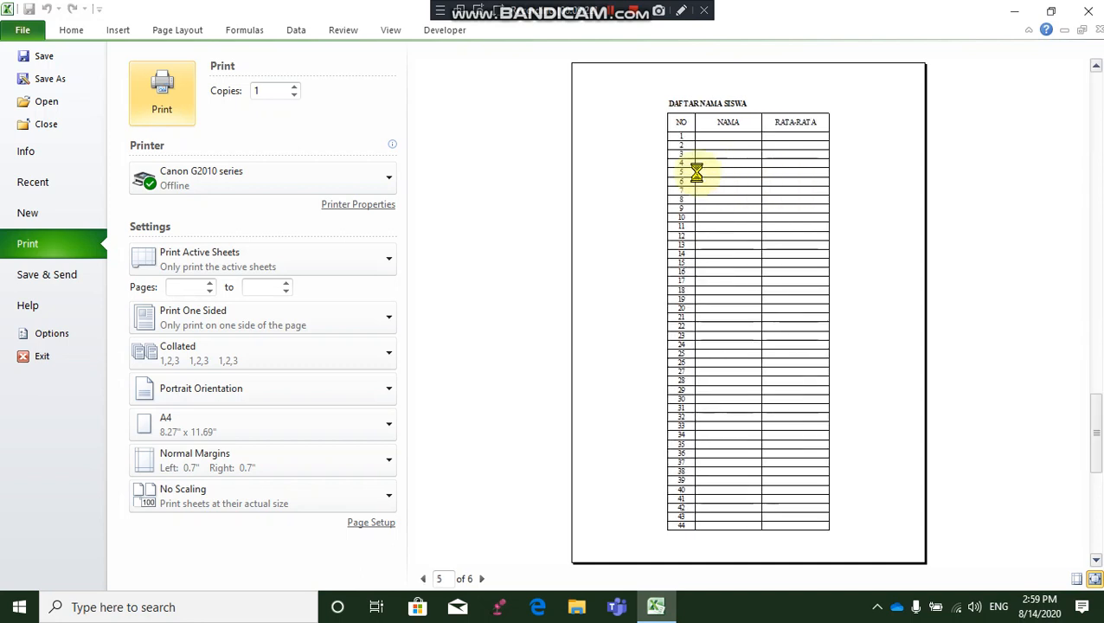
pyautogui.scroll(5, 729, 173)
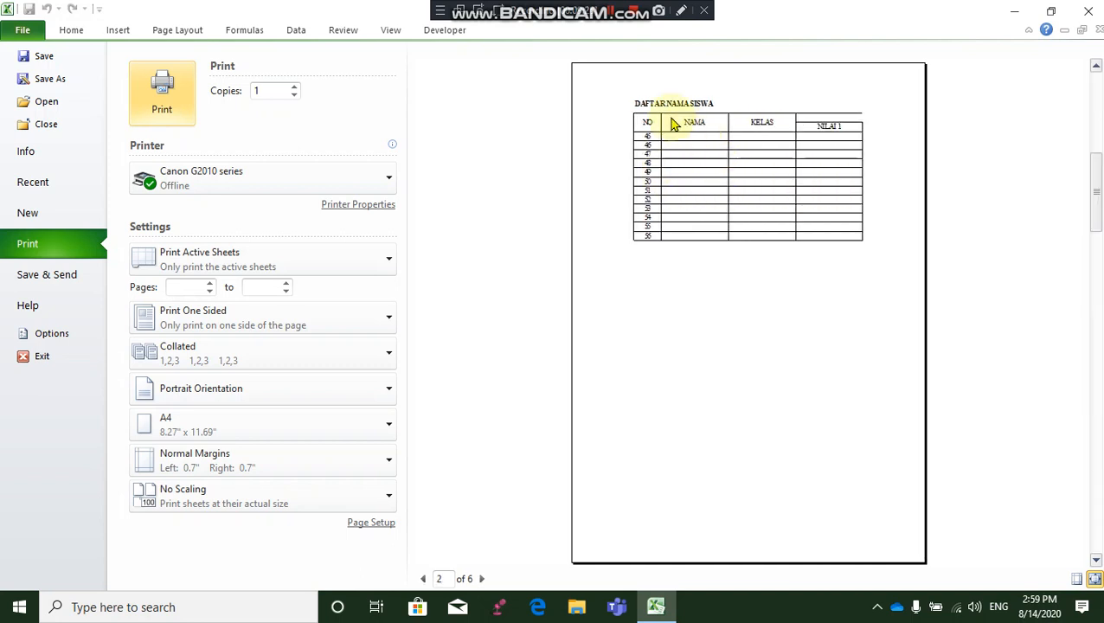
pyautogui.press('Escape')
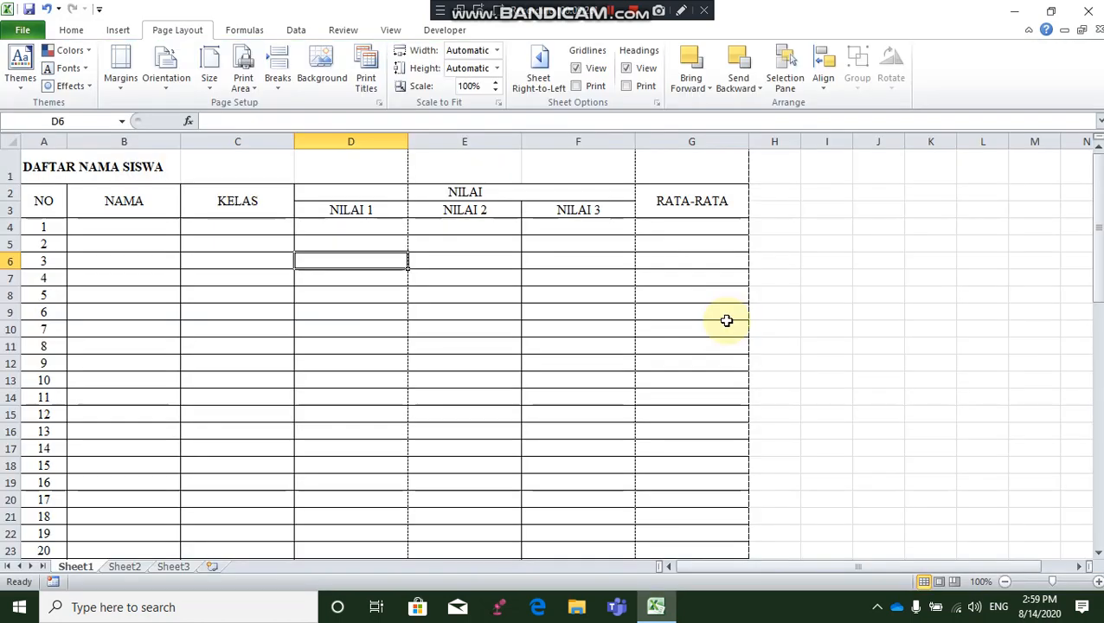